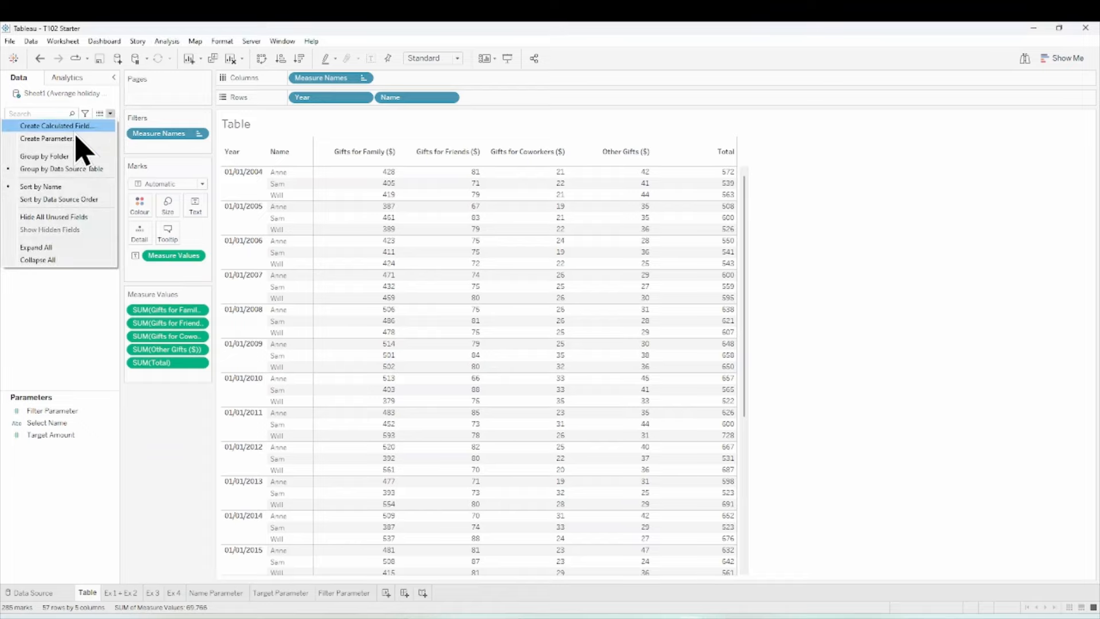
Create a calculated field named "% Gifts on Family" with the formula [Gifts for Family ($)]/[Total]
{"action": "left_click", "coordinate": [75, 122]}
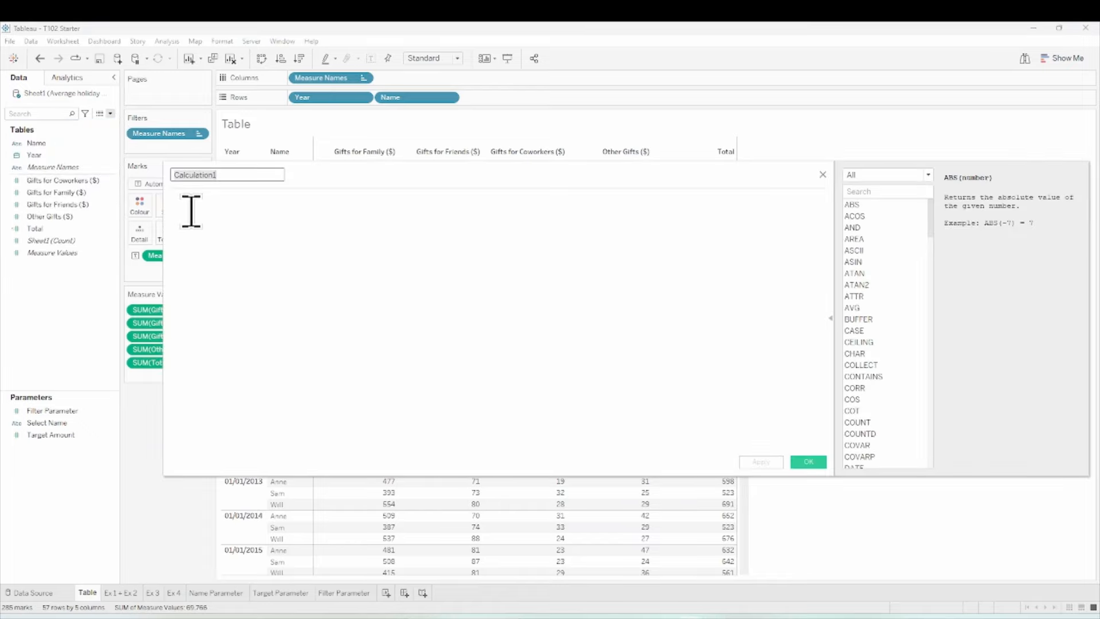
{"action": "type", "text": "% Gifts on Family"}
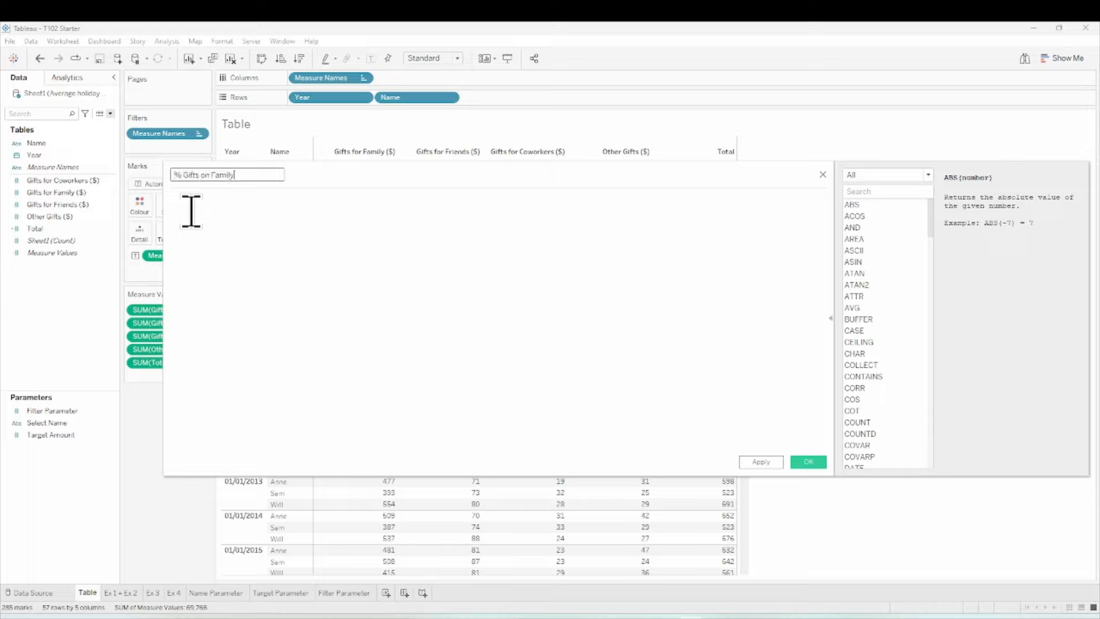
{"action": "left_click", "coordinate": [190, 211]}
{"action": "type", "text": "Gift"}
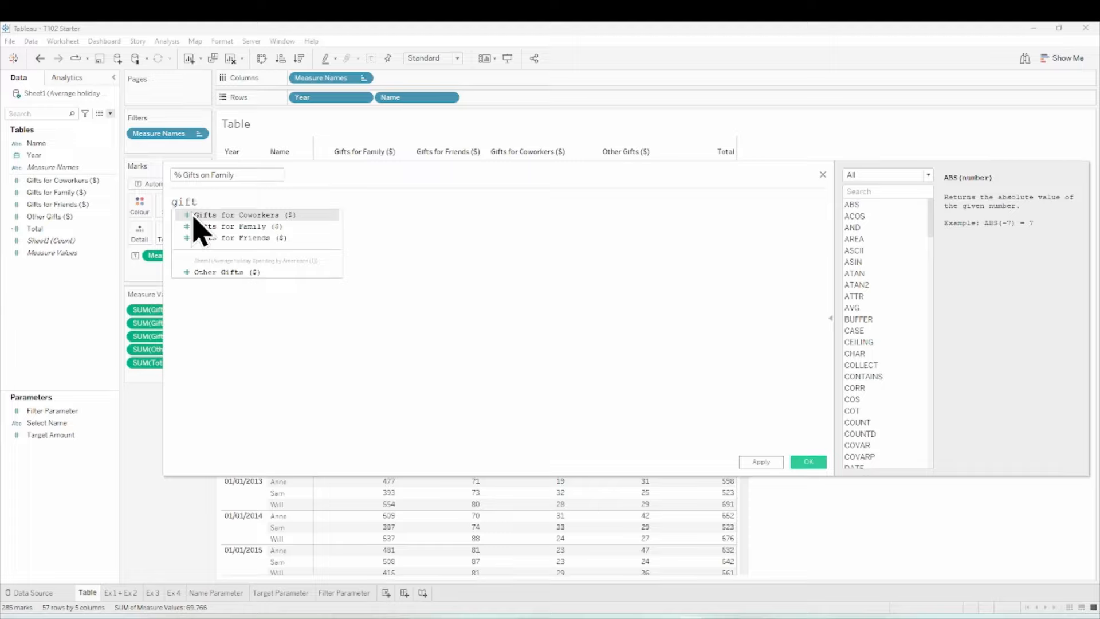
{"action": "left_click", "coordinate": [228, 230]}
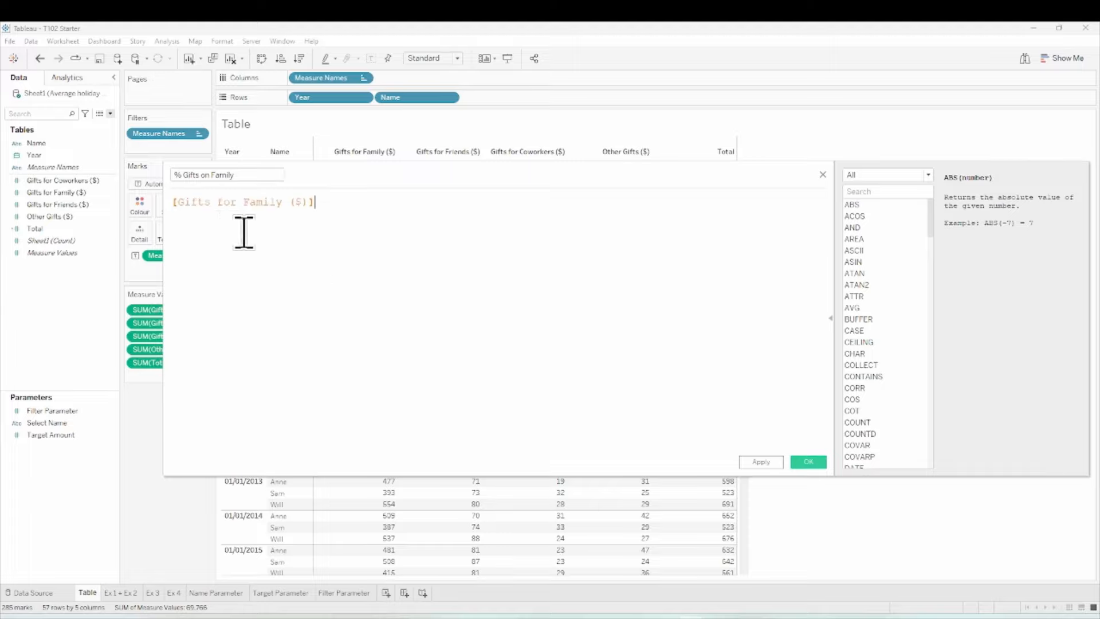
{"action": "type", "text": "/tota"}
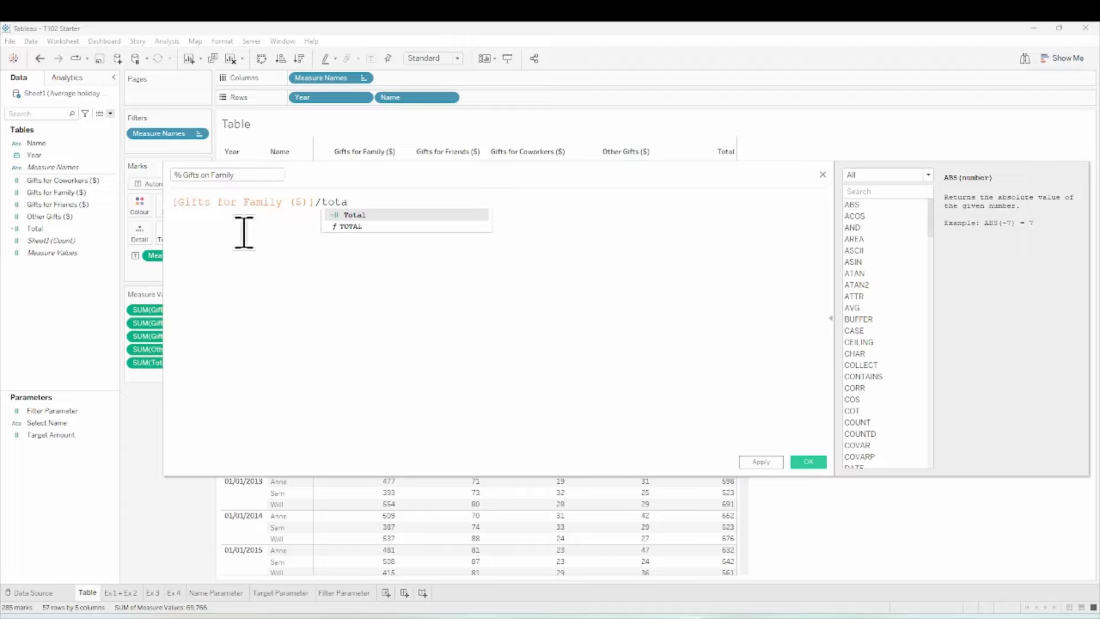
{"action": "left_click", "coordinate": [362, 217]}
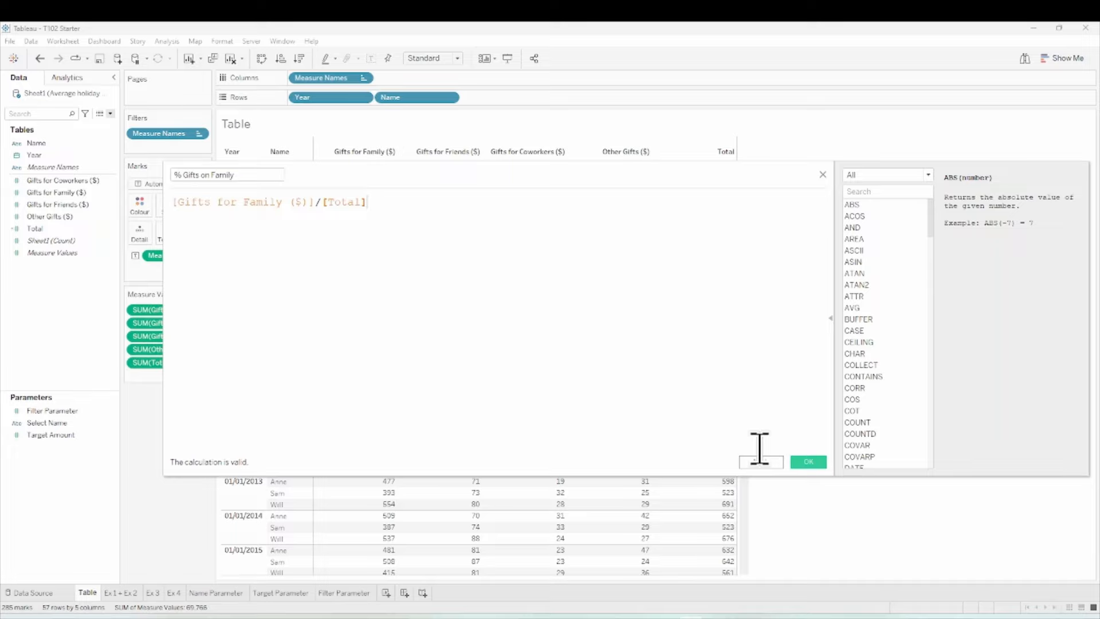
{"action": "left_click", "coordinate": [808, 461]}
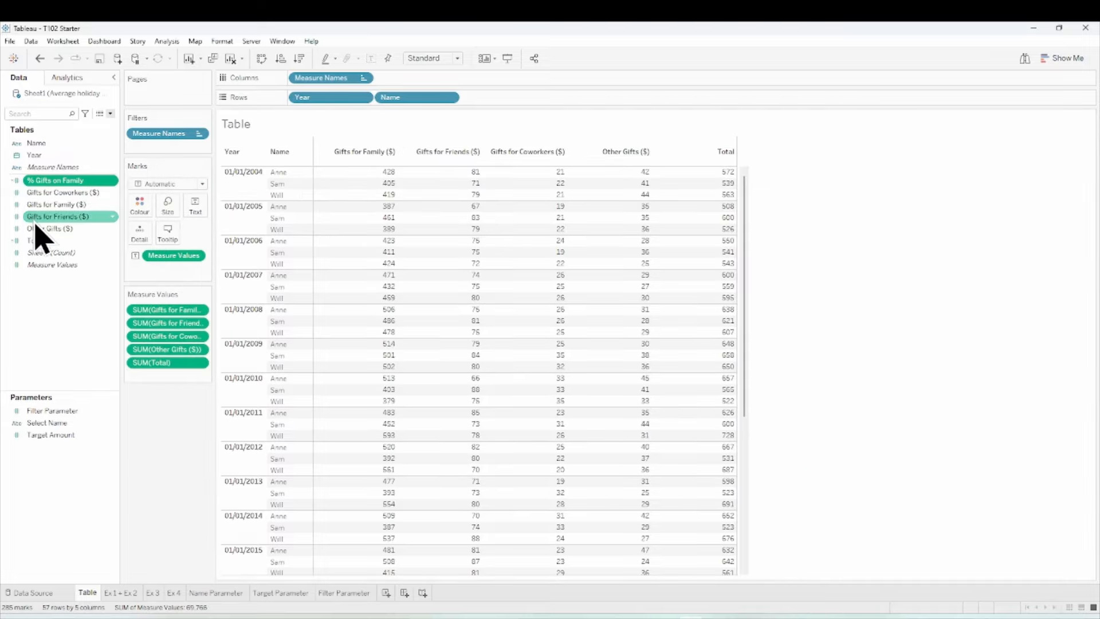
Add % Gifts on Family to the table's measure values and format it as a percentage with 0 decimal places
{"action": "left_click_drag", "start_coordinate": [54, 180], "coordinate": [157, 384]}
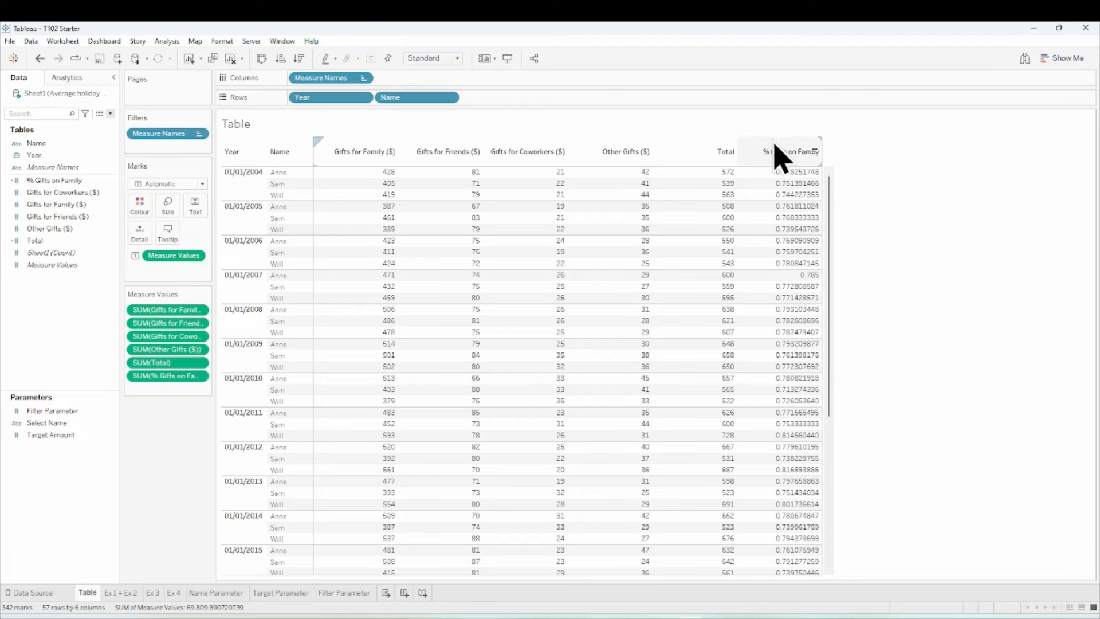
{"action": "mouse_move", "coordinate": [789, 417]}
{"action": "right_click", "coordinate": [152, 387]}
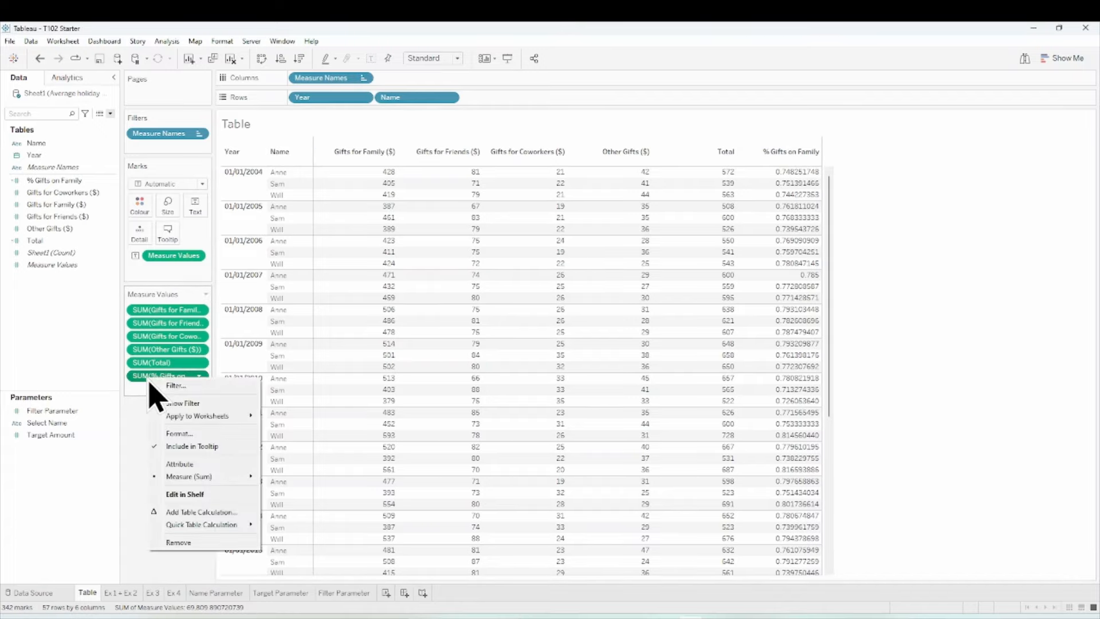
{"action": "left_click", "coordinate": [175, 433]}
{"action": "left_click", "coordinate": [84, 150]}
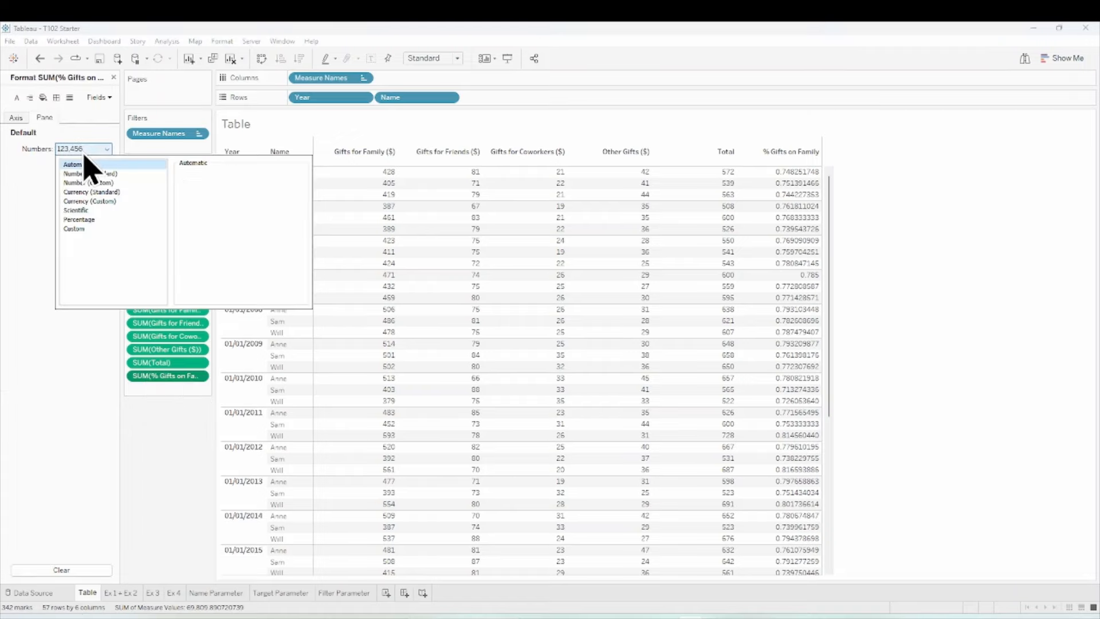
{"action": "left_click", "coordinate": [103, 220]}
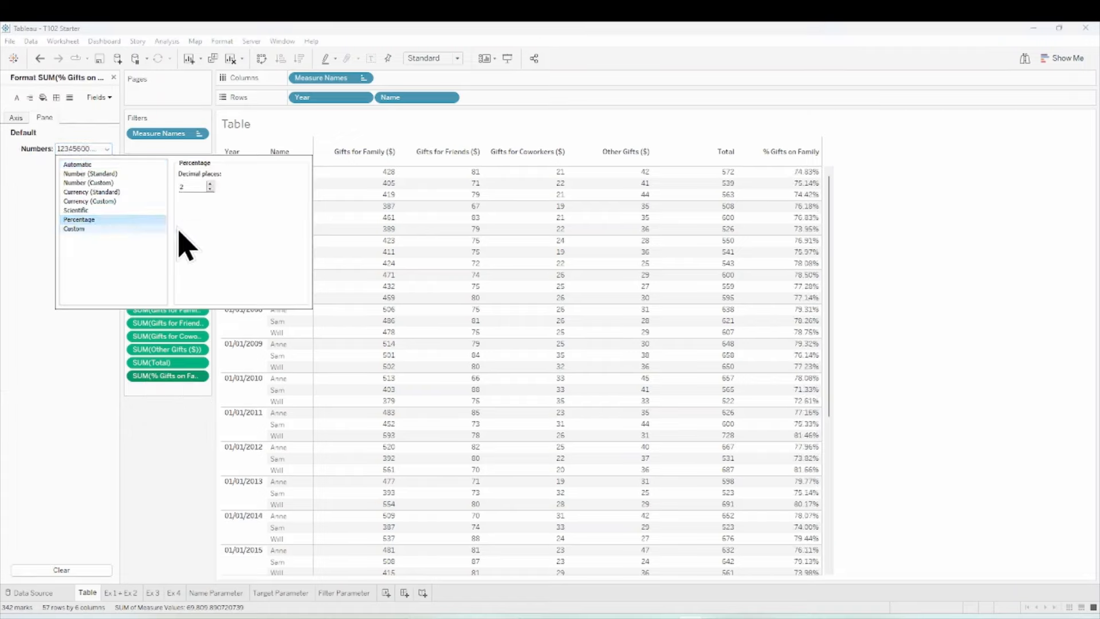
{"action": "left_click", "coordinate": [210, 189]}
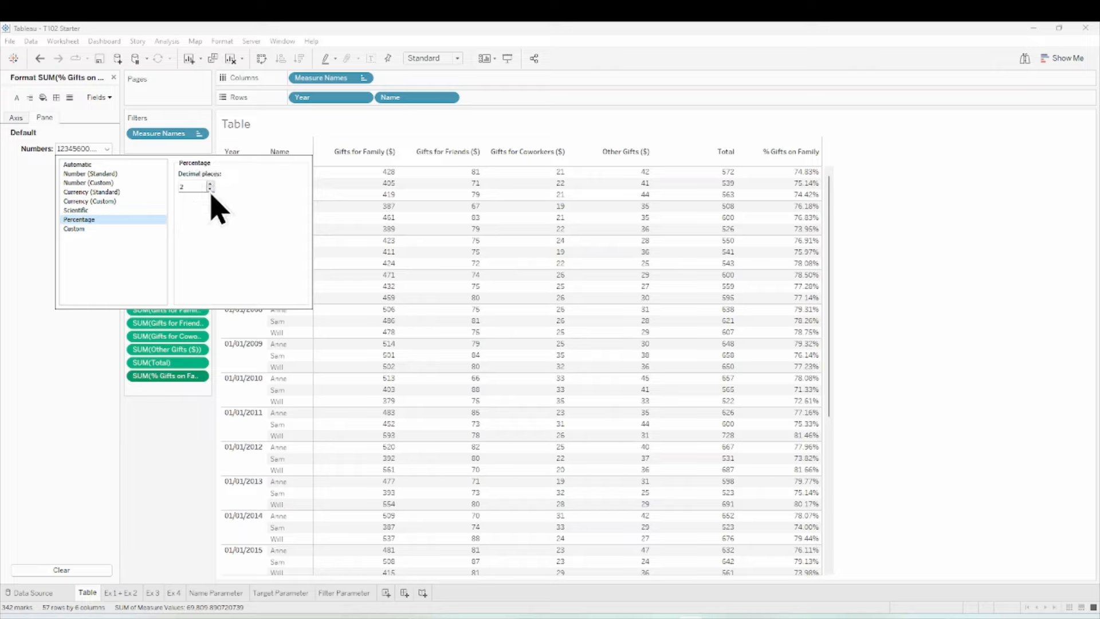
{"action": "left_click", "coordinate": [210, 189]}
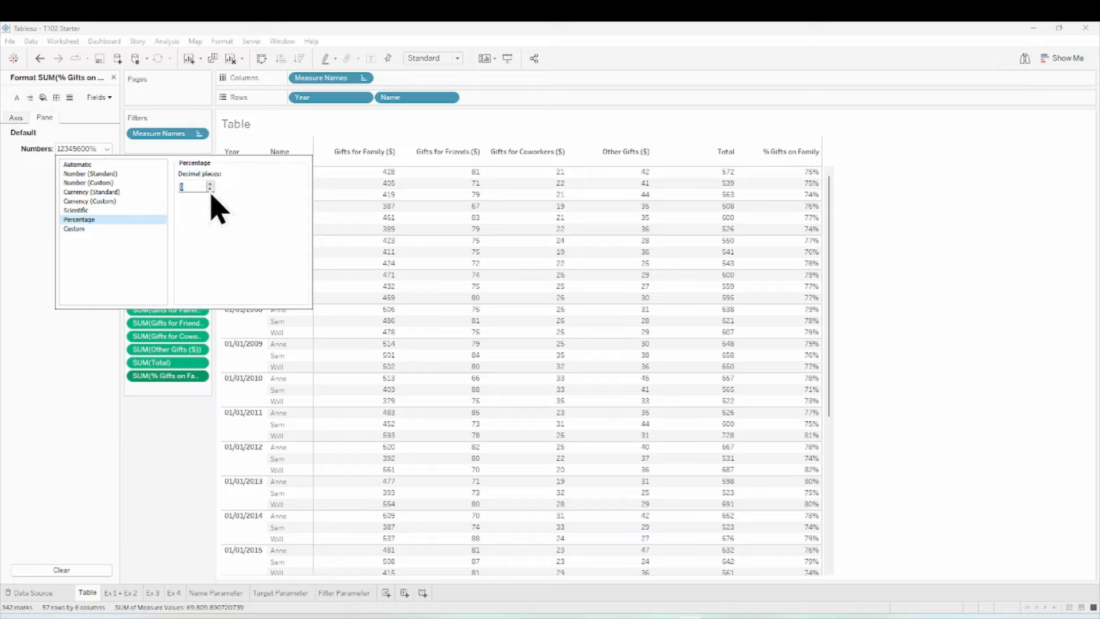
{"action": "left_click", "coordinate": [146, 443]}
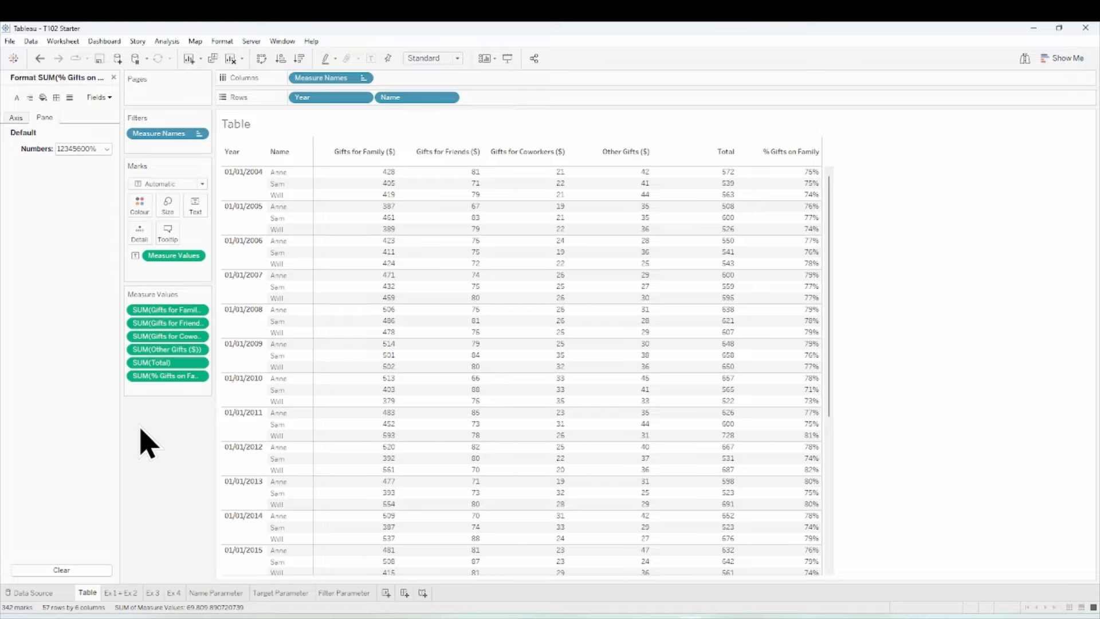
Create a new worksheet and place % Gifts on Family on it as text
{"action": "left_click", "coordinate": [386, 593]}
{"action": "left_click", "coordinate": [54, 240]}
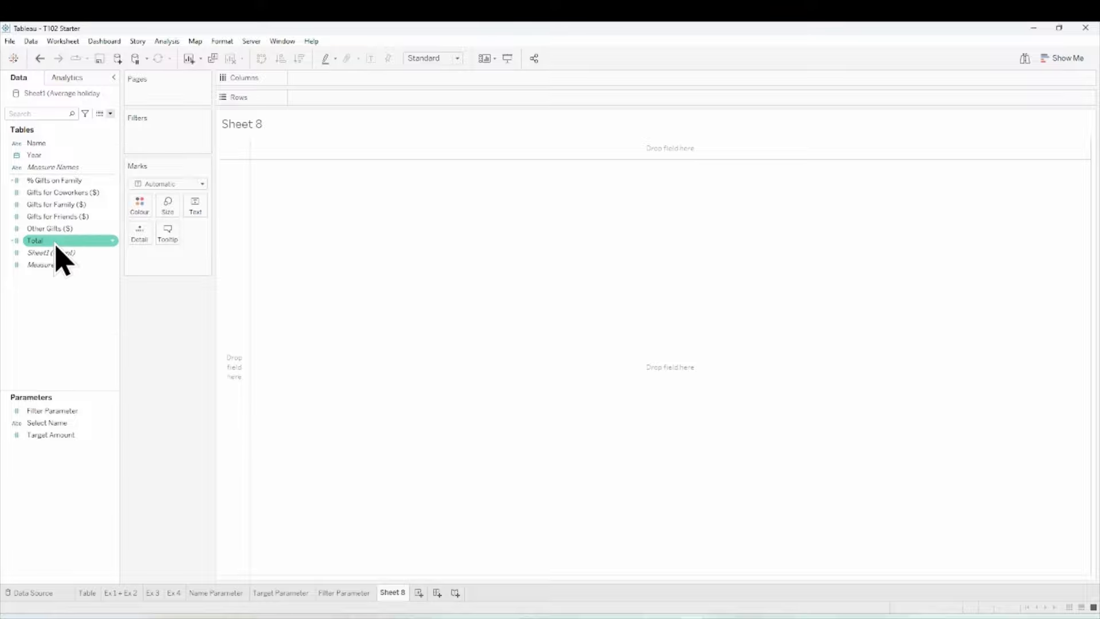
{"action": "left_click_drag", "start_coordinate": [55, 180], "coordinate": [199, 217]}
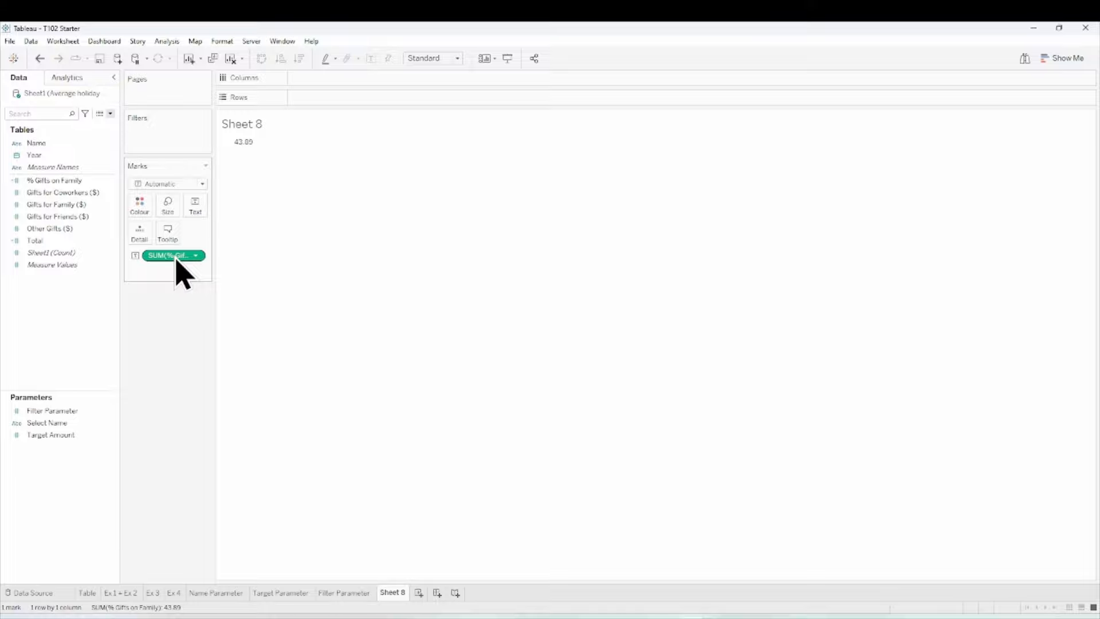
Format the % Gifts on Family value on the new sheet as a percentage with 2 decimal places
{"action": "right_click", "coordinate": [180, 259]}
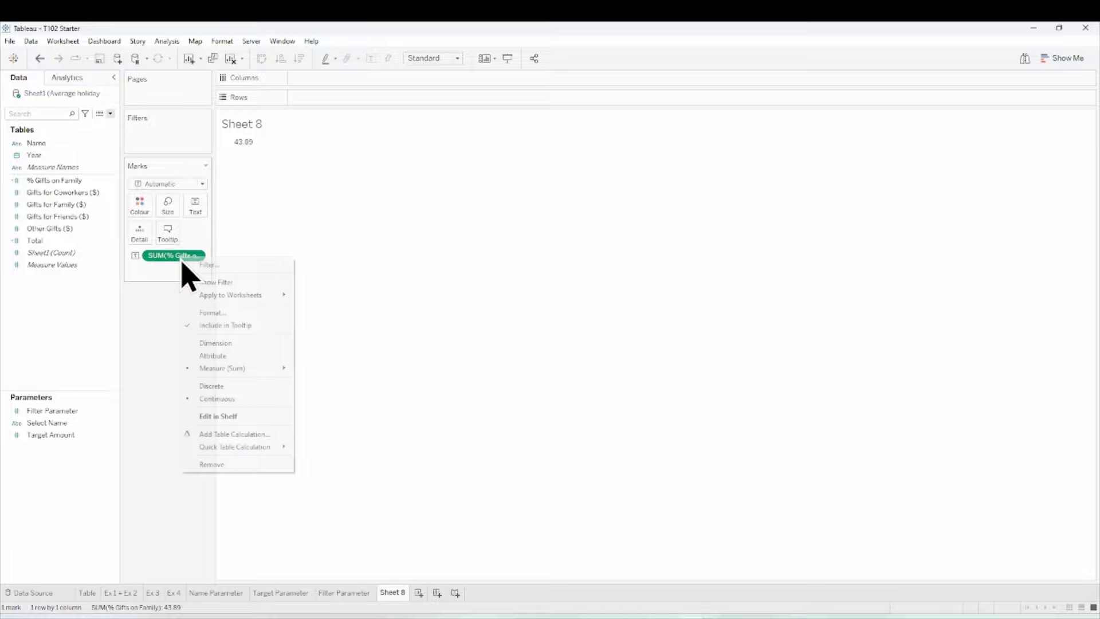
{"action": "left_click", "coordinate": [246, 314]}
{"action": "left_click", "coordinate": [82, 182]}
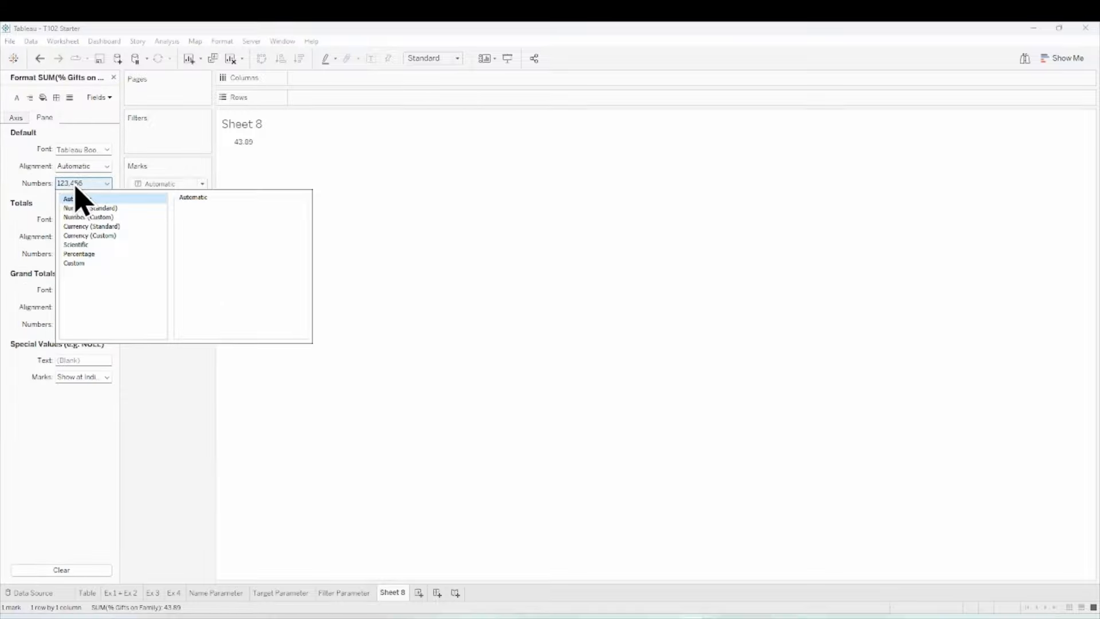
{"action": "left_click", "coordinate": [119, 254]}
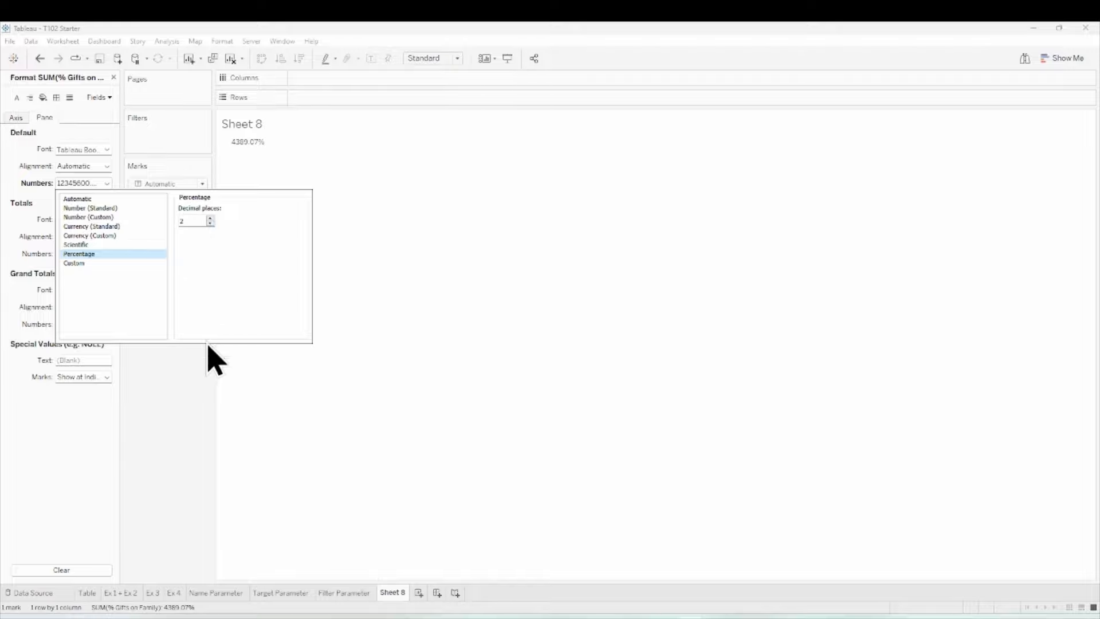
{"action": "left_click", "coordinate": [194, 399]}
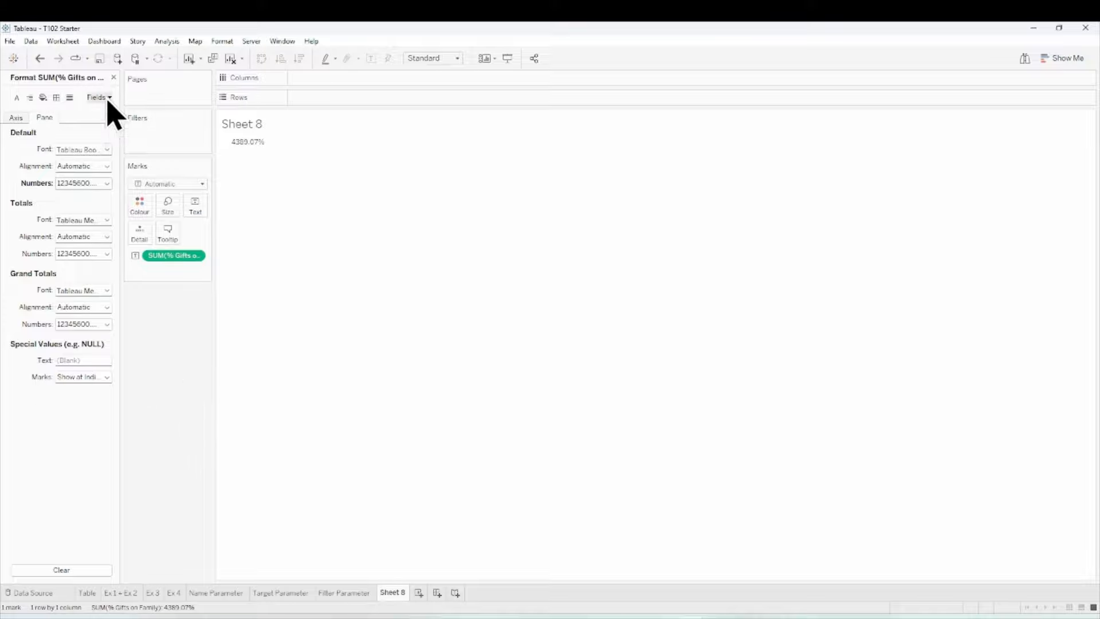
{"action": "left_click", "coordinate": [114, 77]}
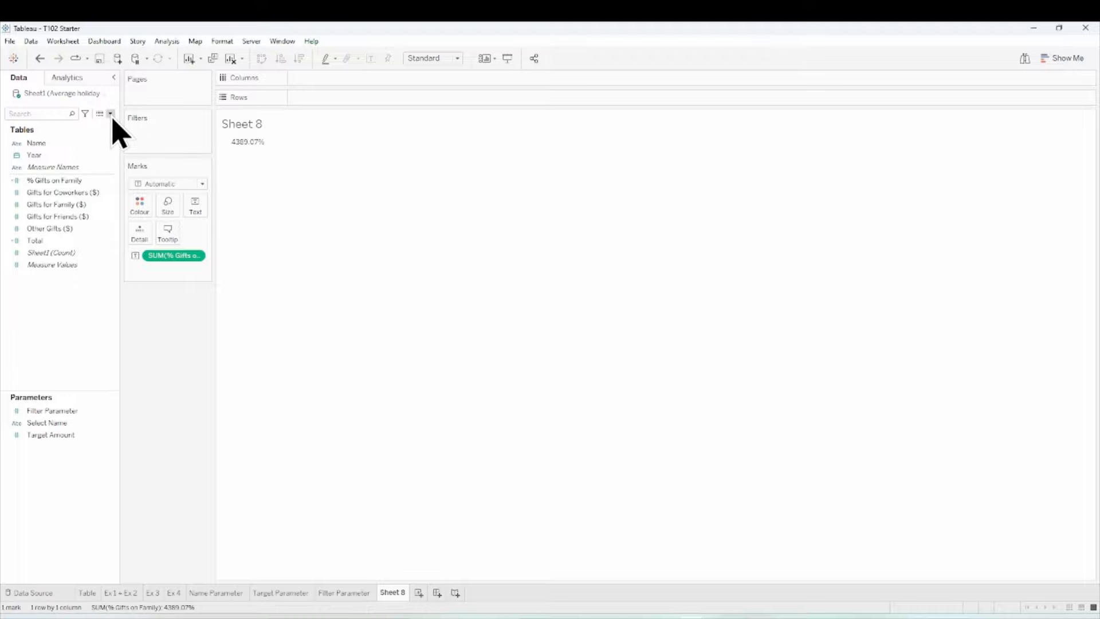
Start a calculated field named "% Gifts on Family AGG" with SUM([Gifts for Family ($)]) as its formula's numerator
{"action": "left_click", "coordinate": [110, 114]}
{"action": "left_click", "coordinate": [92, 123]}
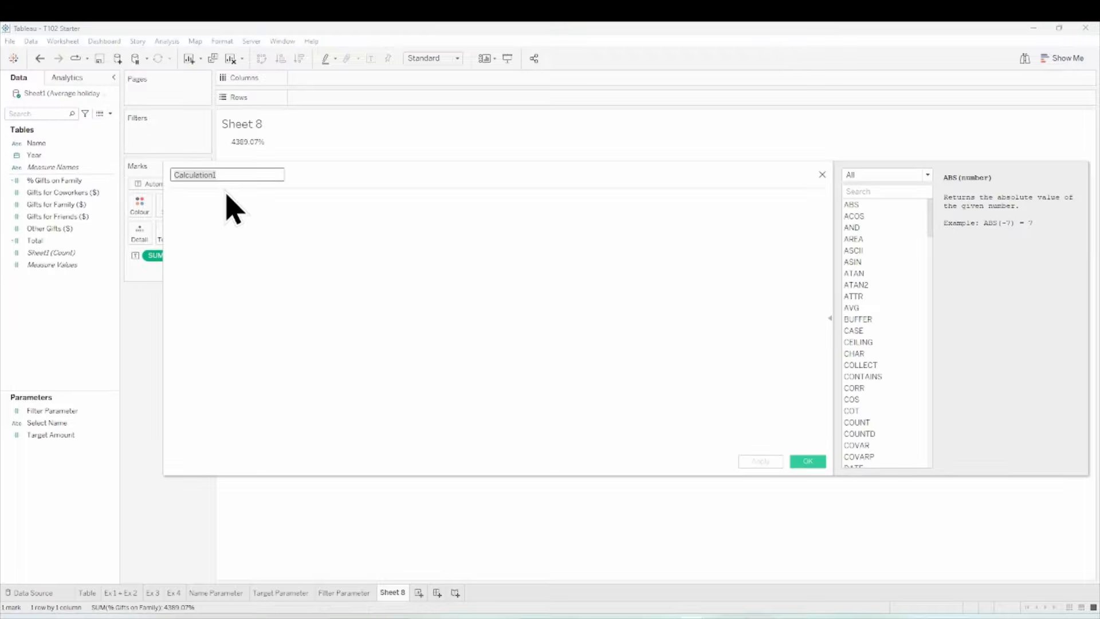
{"action": "type", "text": "% G"}
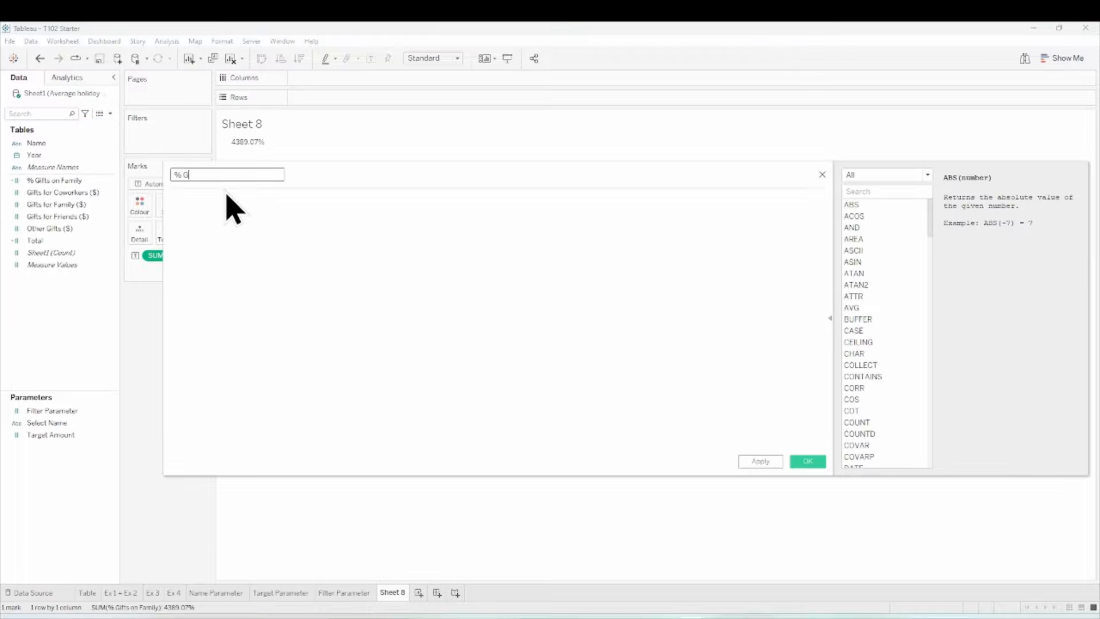
{"action": "type", "text": "ifts on Family AGG"}
{"action": "left_click", "coordinate": [205, 214]}
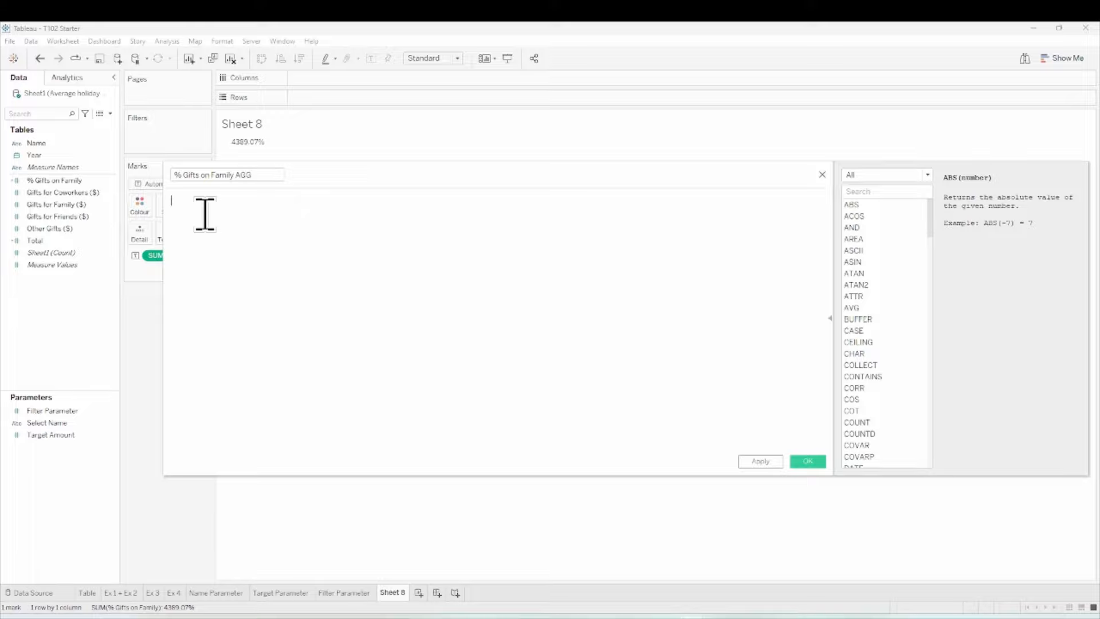
{"action": "type", "text": "sum"}
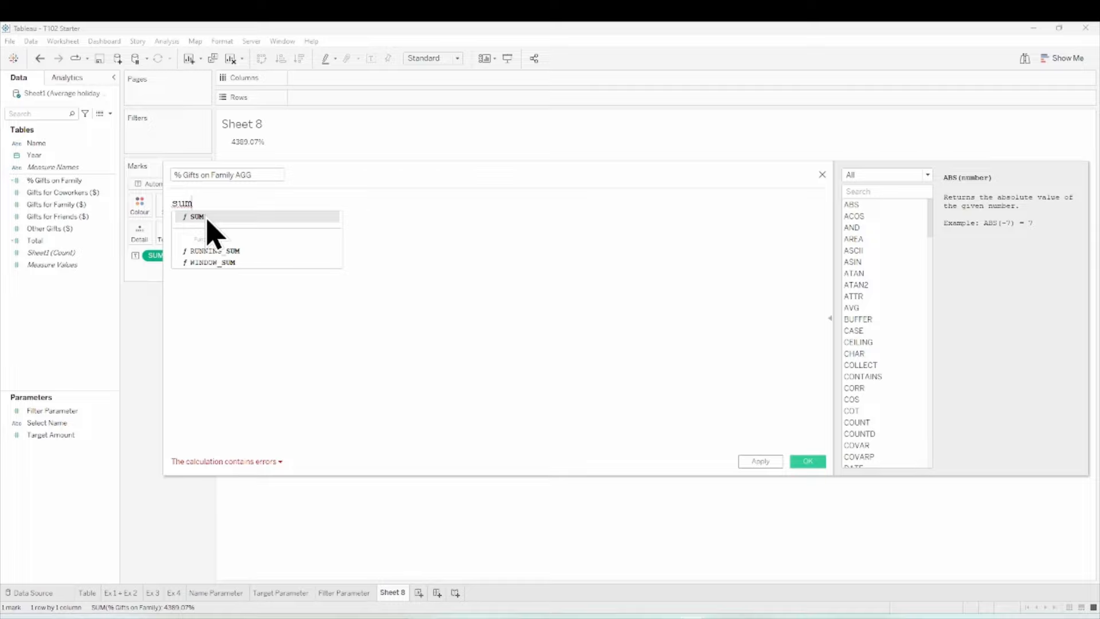
{"action": "left_click", "coordinate": [206, 220]}
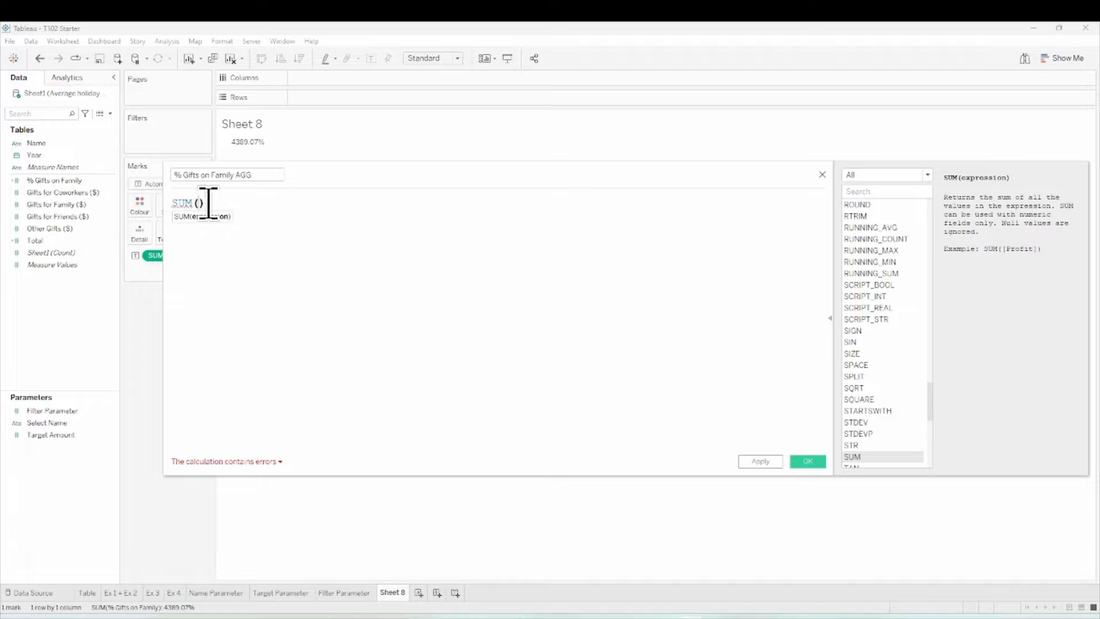
{"action": "left_click_drag", "start_coordinate": [84, 205], "coordinate": [201, 226]}
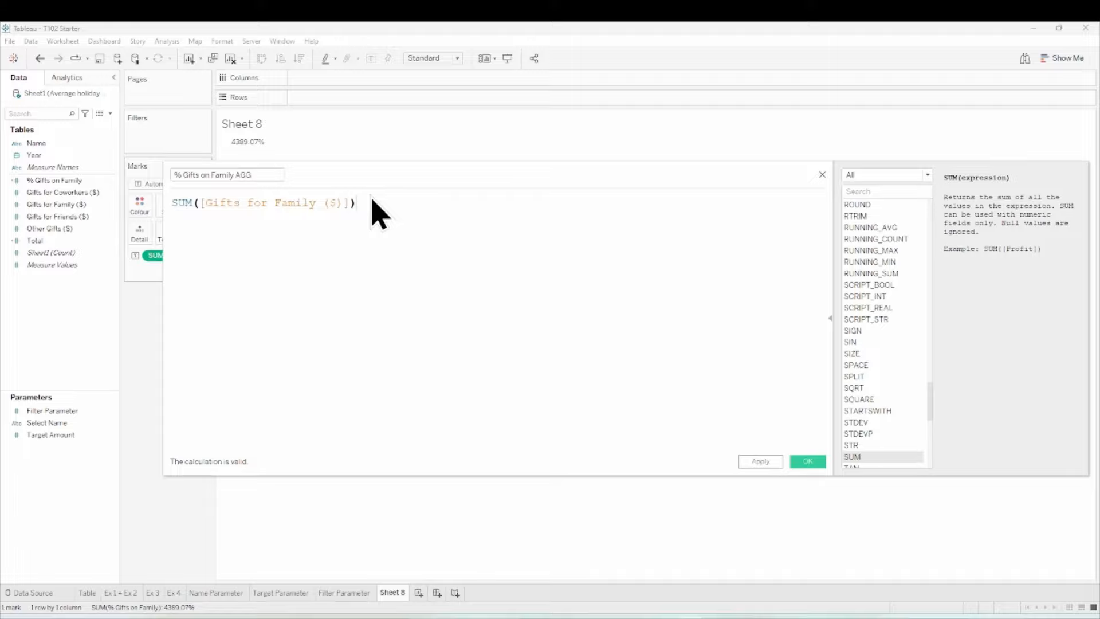
Divide the formula of % Gifts on Family AGG by SUM([Total]) and save the calculated field
{"action": "type", "text": "/sum"}
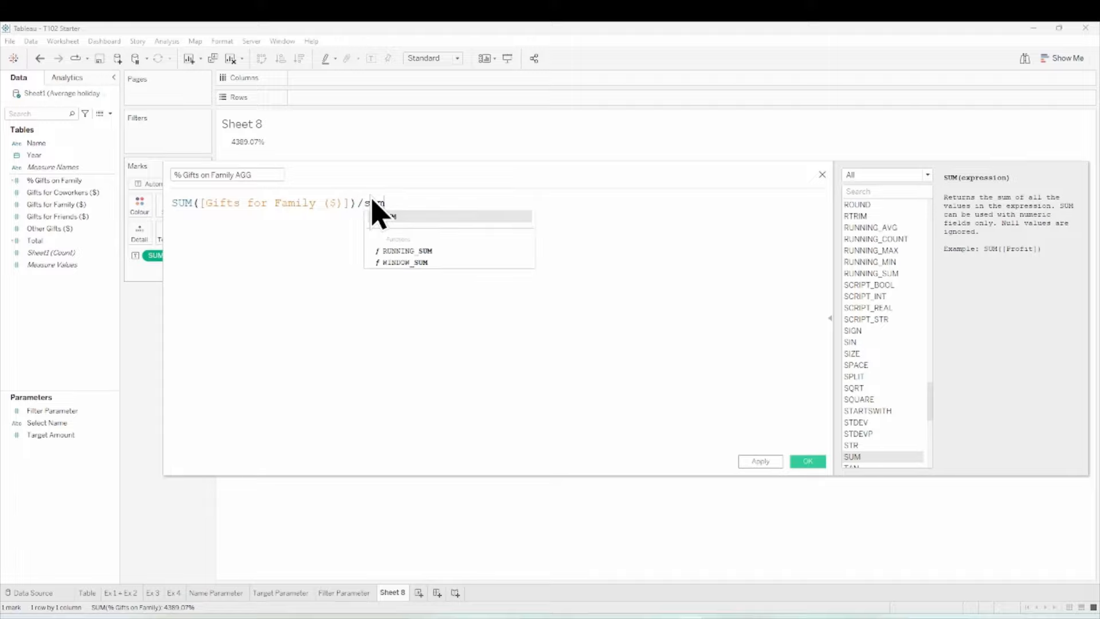
{"action": "key", "text": "Return"}
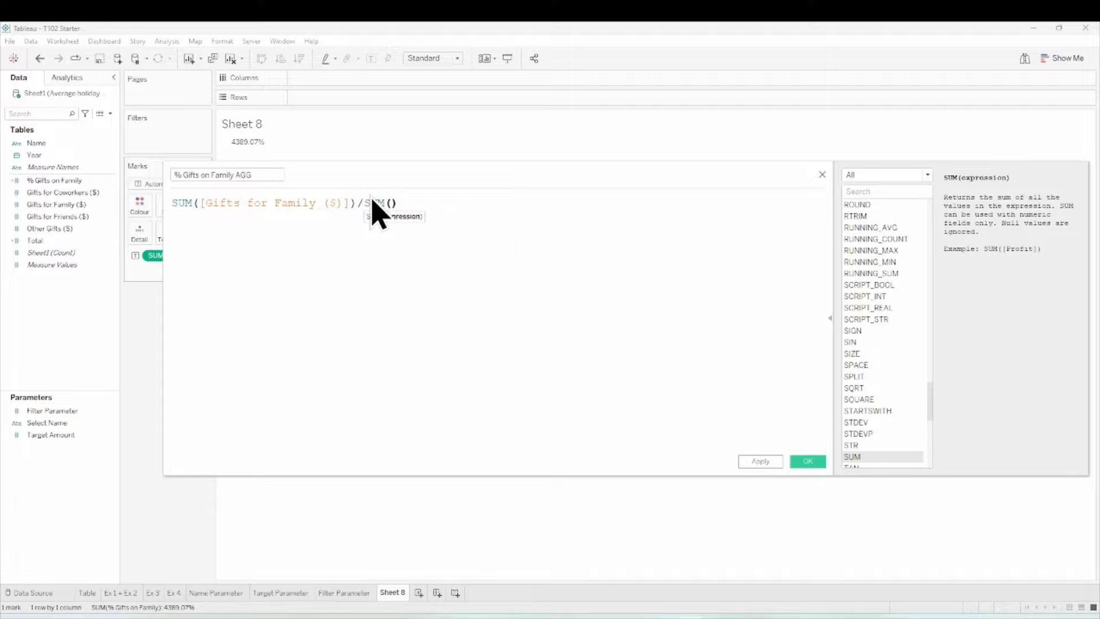
{"action": "type", "text": "t"}
{"action": "left_click", "coordinate": [425, 262]}
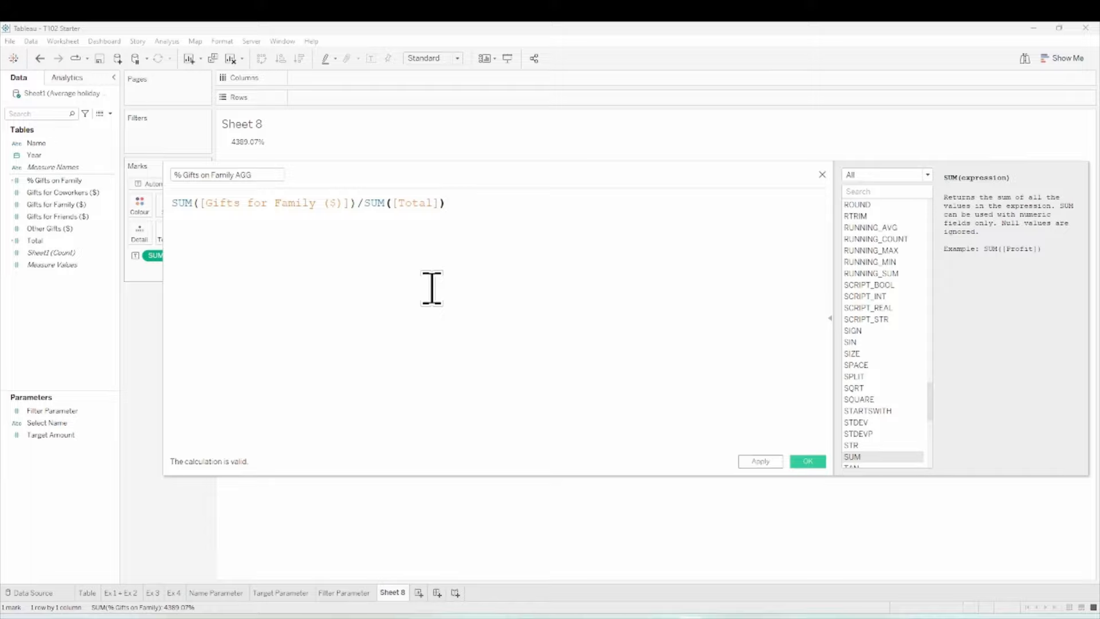
{"action": "left_click", "coordinate": [805, 462]}
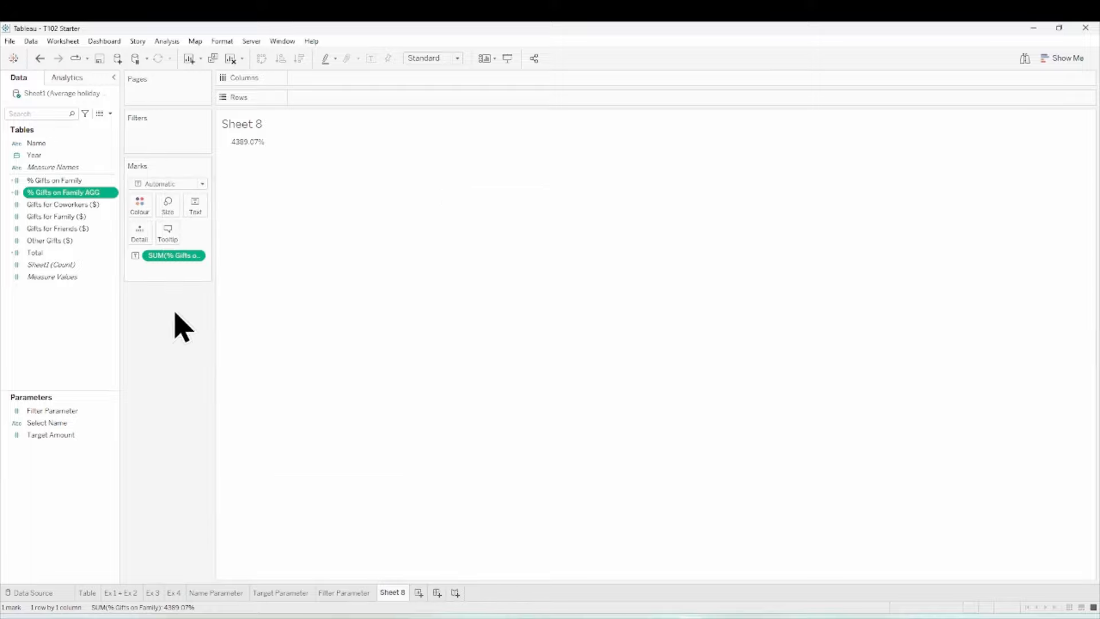
Add Measure Names to the sheet, keep it only on columns, and add % Gifts on Family AGG to the measure values
{"action": "double_click", "coordinate": [69, 171]}
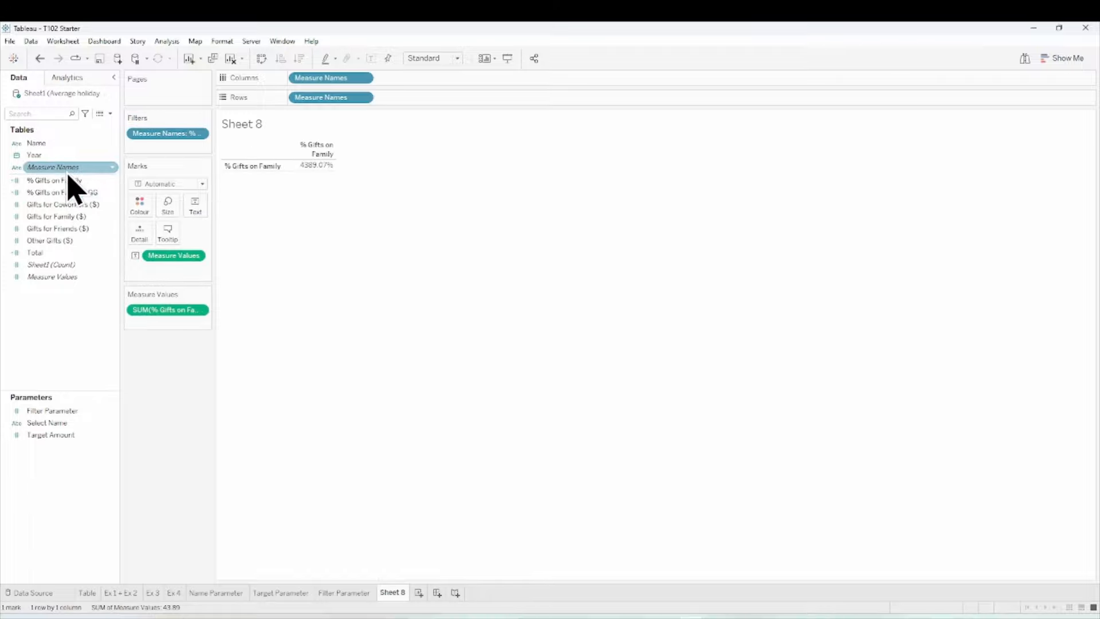
{"action": "left_click_drag", "start_coordinate": [336, 98], "coordinate": [184, 466]}
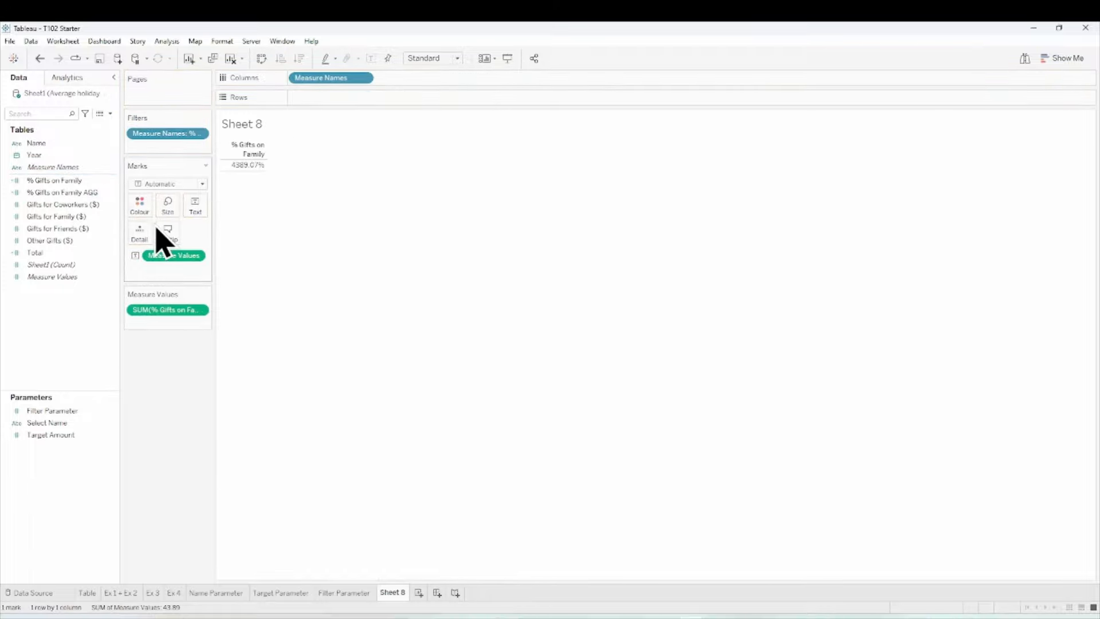
{"action": "left_click_drag", "start_coordinate": [92, 193], "coordinate": [195, 329]}
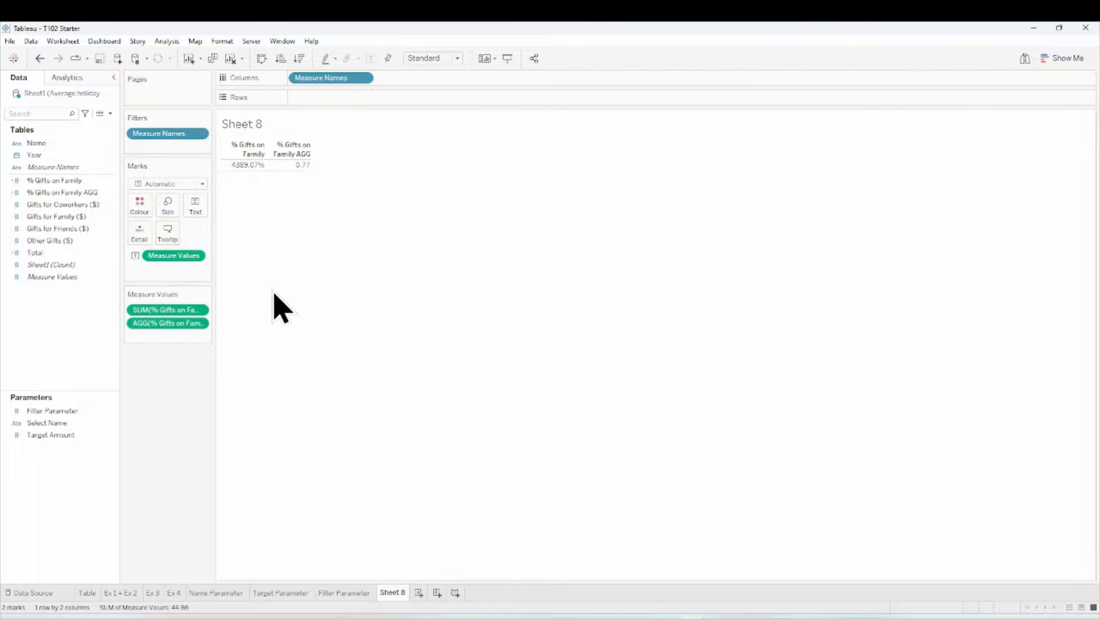
Format the % Gifts on Family AGG measure as a percentage with 2 decimal places
{"action": "right_click", "coordinate": [193, 323]}
{"action": "left_click", "coordinate": [212, 375]}
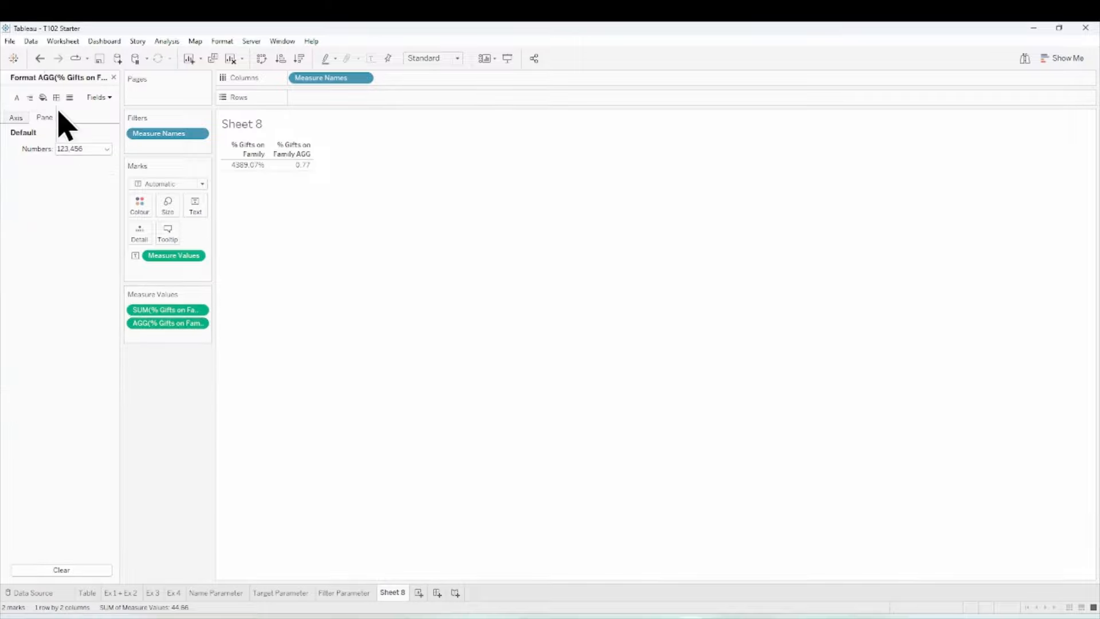
{"action": "left_click", "coordinate": [83, 148]}
{"action": "left_click", "coordinate": [81, 219]}
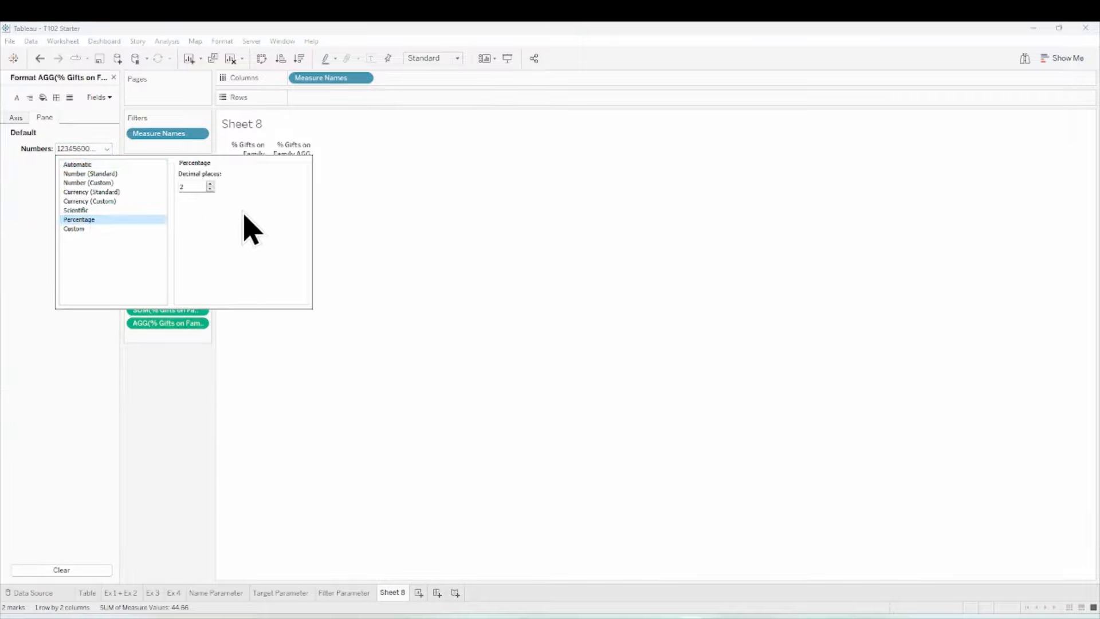
{"action": "left_click", "coordinate": [174, 439]}
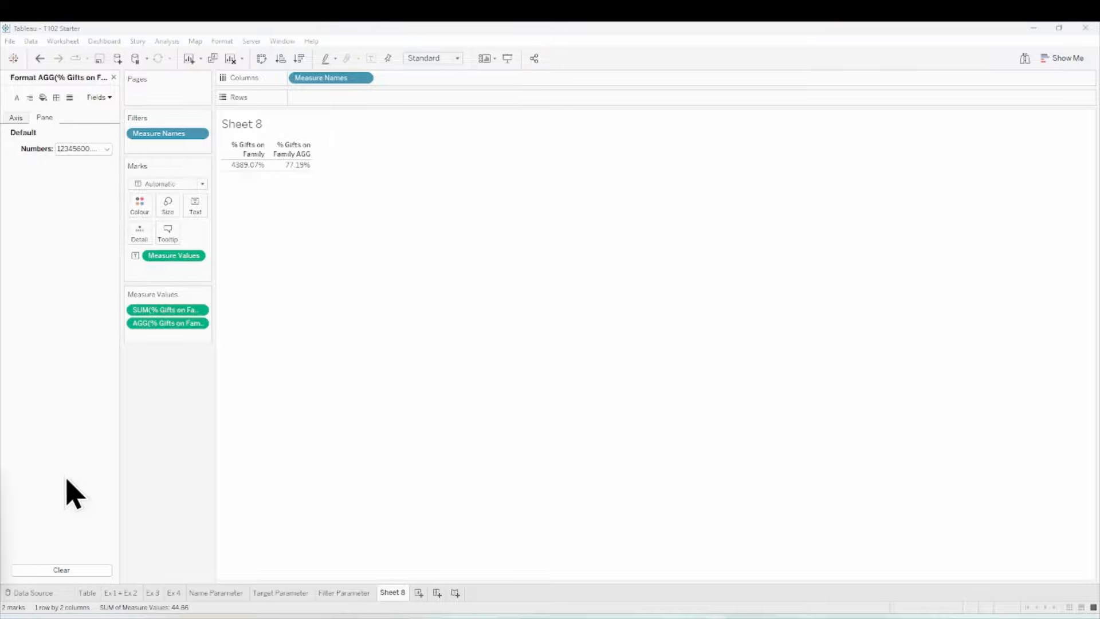
On the Table sheet, start a new calculated field named "Boosted Total"
{"action": "left_click", "coordinate": [91, 594]}
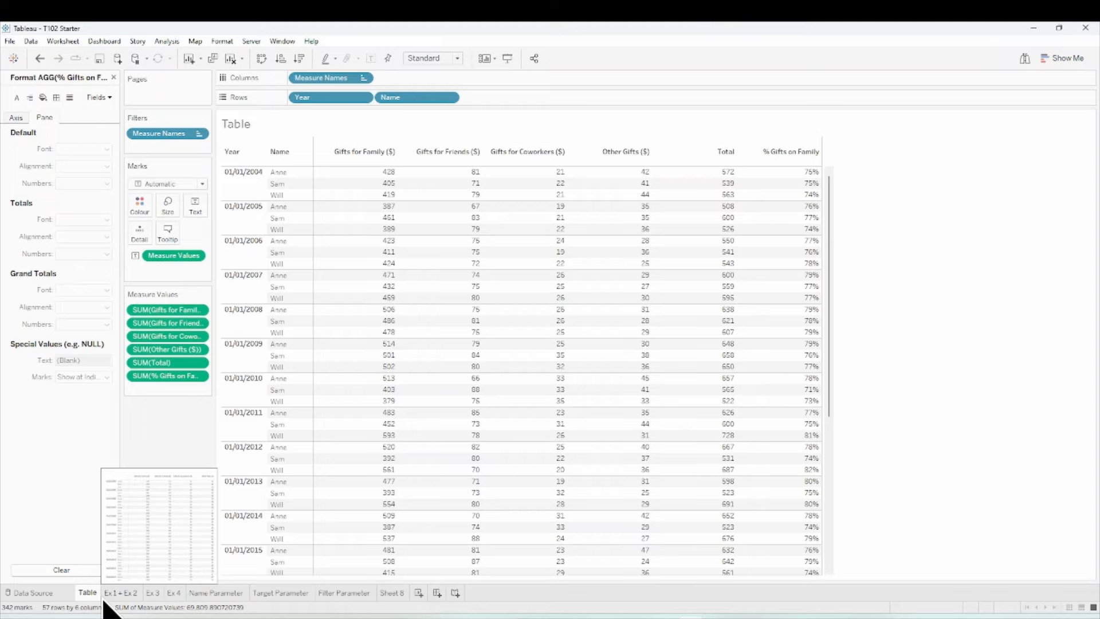
{"action": "left_click", "coordinate": [113, 77]}
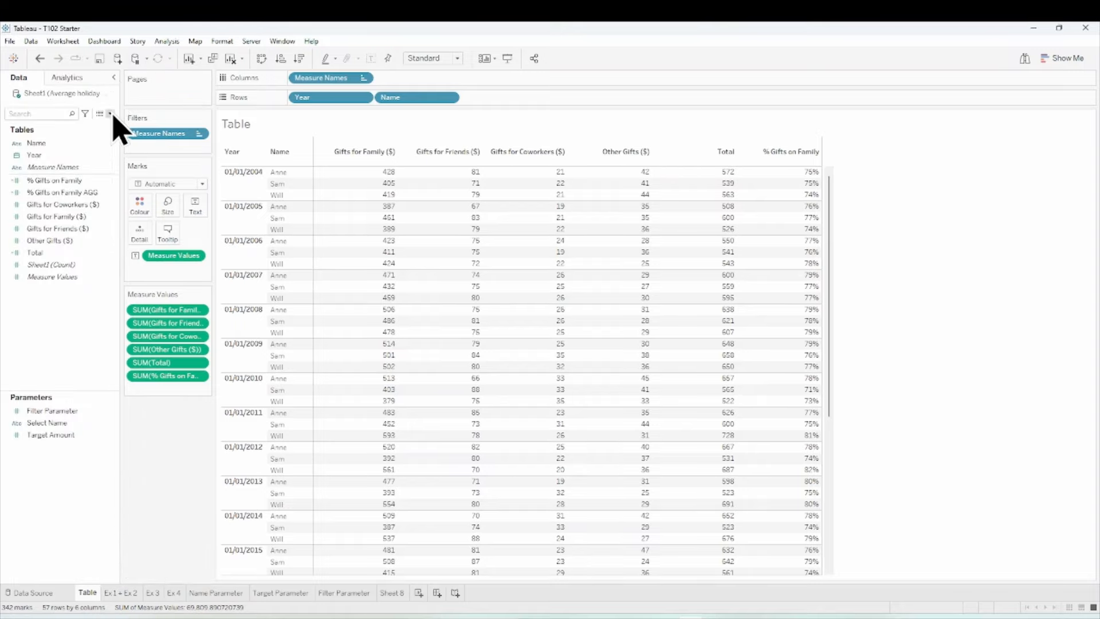
{"action": "left_click", "coordinate": [110, 113]}
{"action": "left_click", "coordinate": [103, 127]}
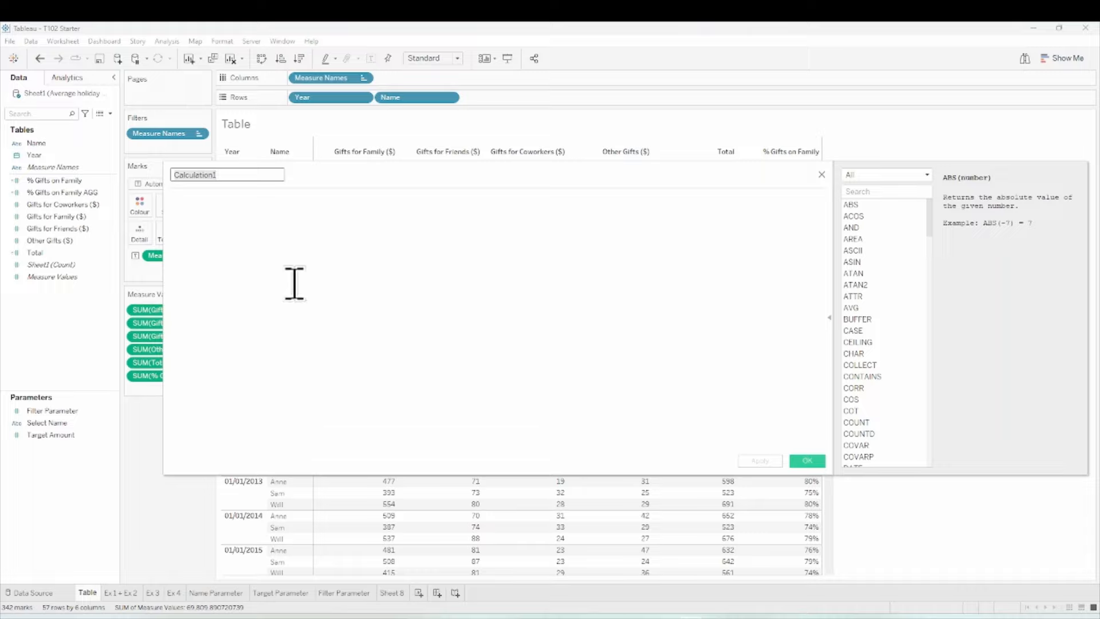
{"action": "type", "text": "Boosted Total"}
Save Boosted Total with the formula [Total]*1.2 and add it to the table's measure values after % Gifts on Family
{"action": "left_click", "coordinate": [286, 228]}
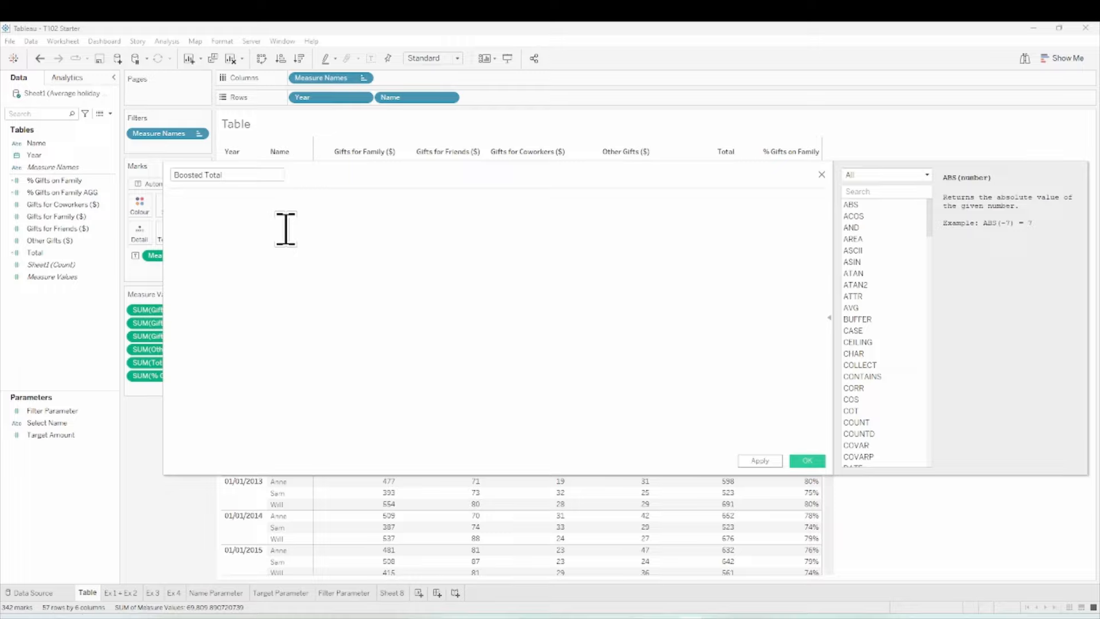
{"action": "type", "text": "T"}
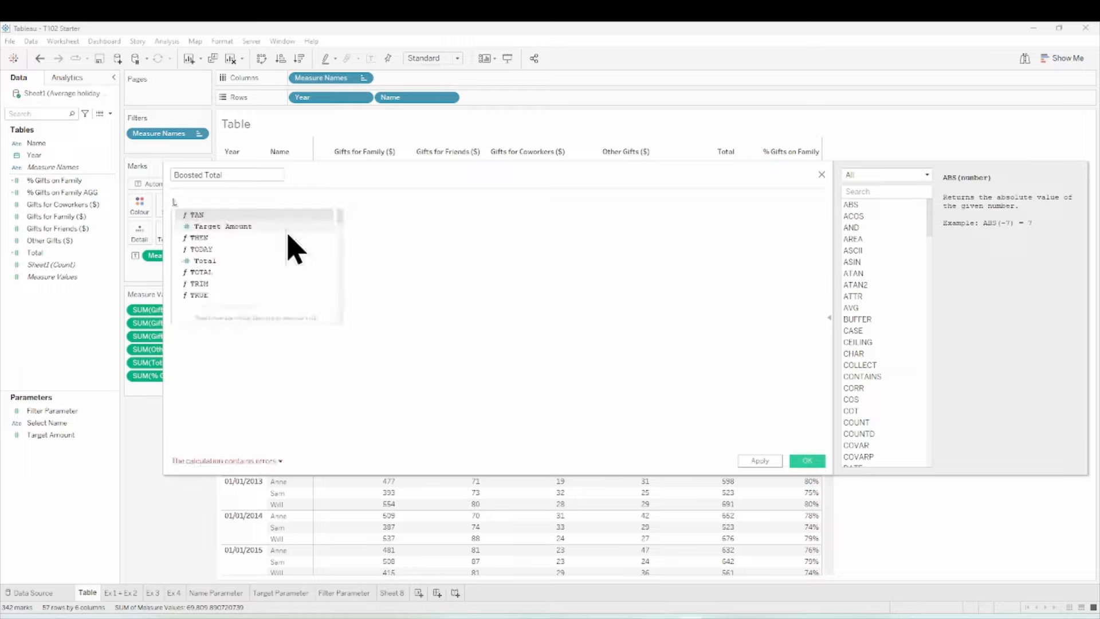
{"action": "type", "text": "otal"}
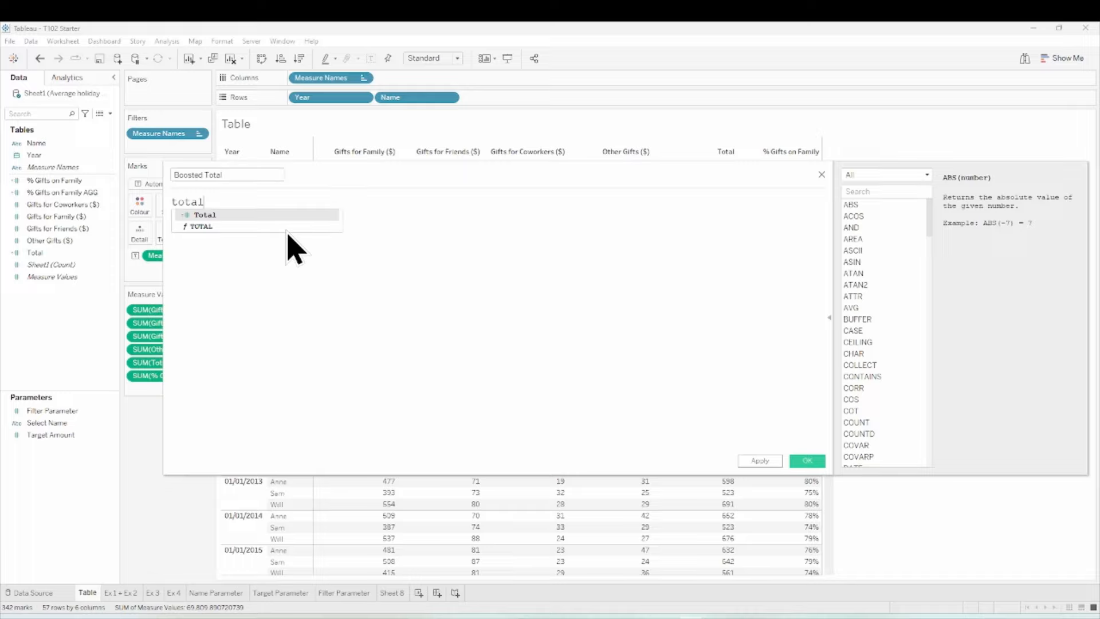
{"action": "key", "text": "Return"}
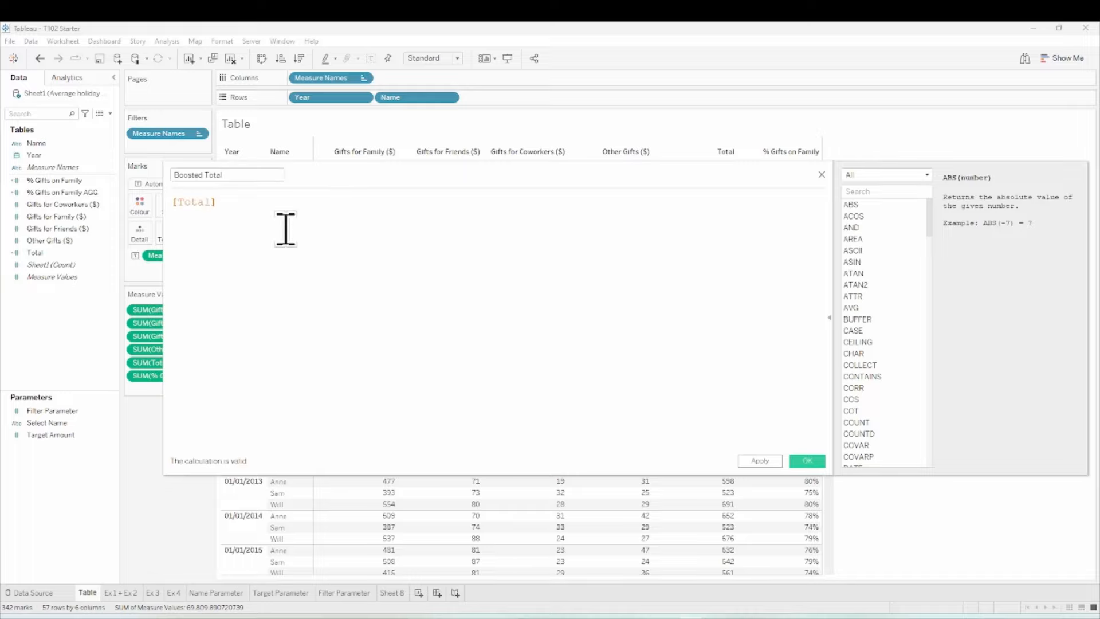
{"action": "type", "text": "*1.2"}
{"action": "left_click", "coordinate": [812, 464]}
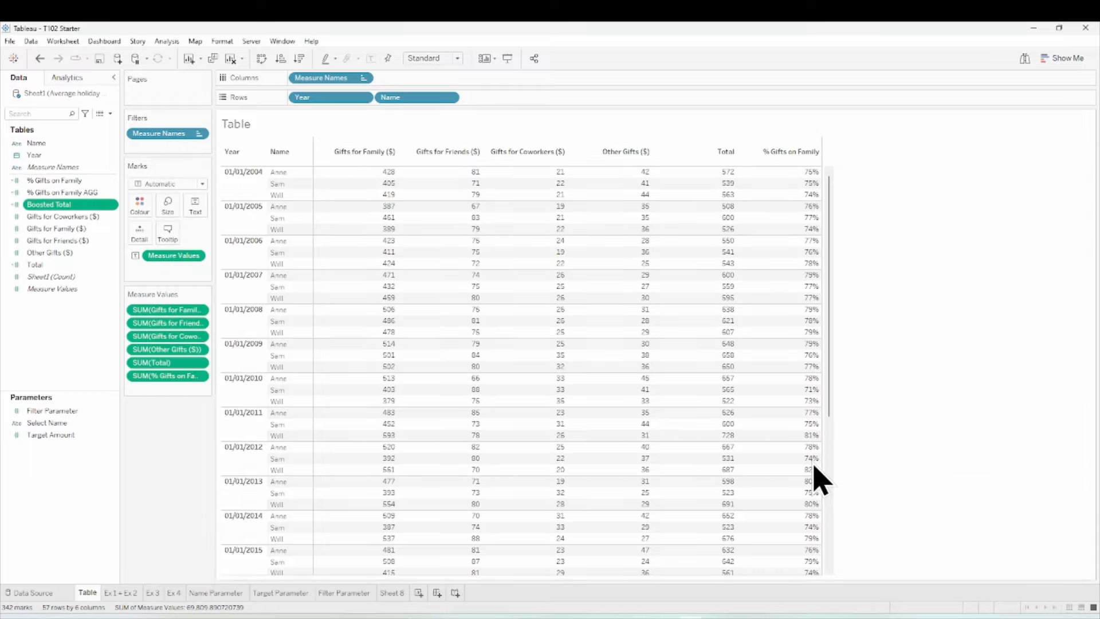
{"action": "left_click_drag", "start_coordinate": [91, 207], "coordinate": [184, 388]}
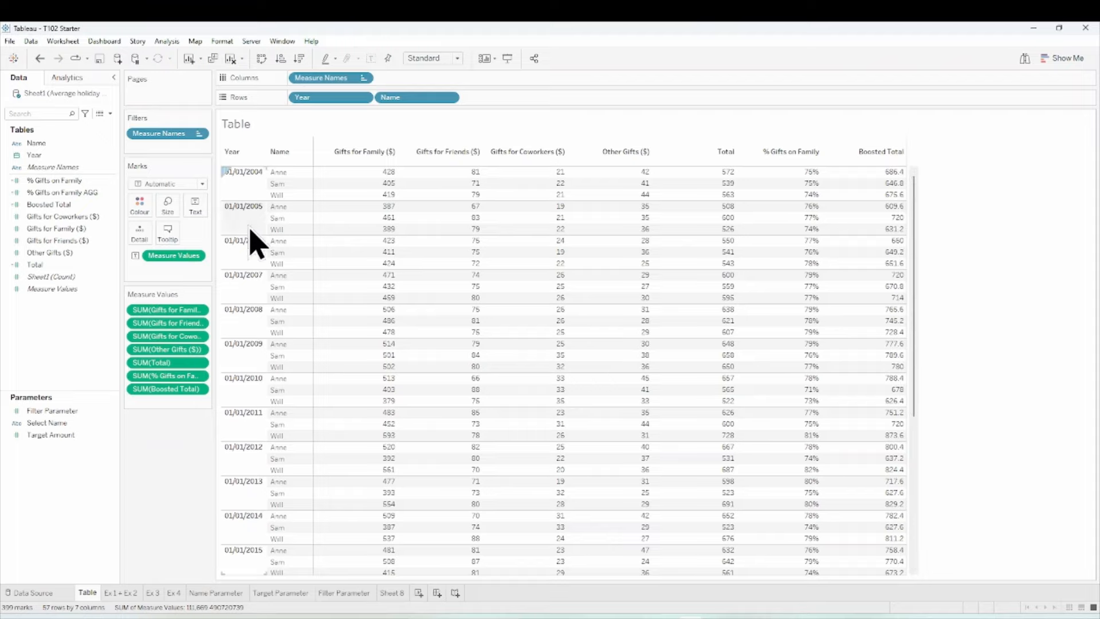
Start a new calculated field named "Boosted Total Rounded"
{"action": "left_click", "coordinate": [110, 113]}
{"action": "left_click", "coordinate": [85, 122]}
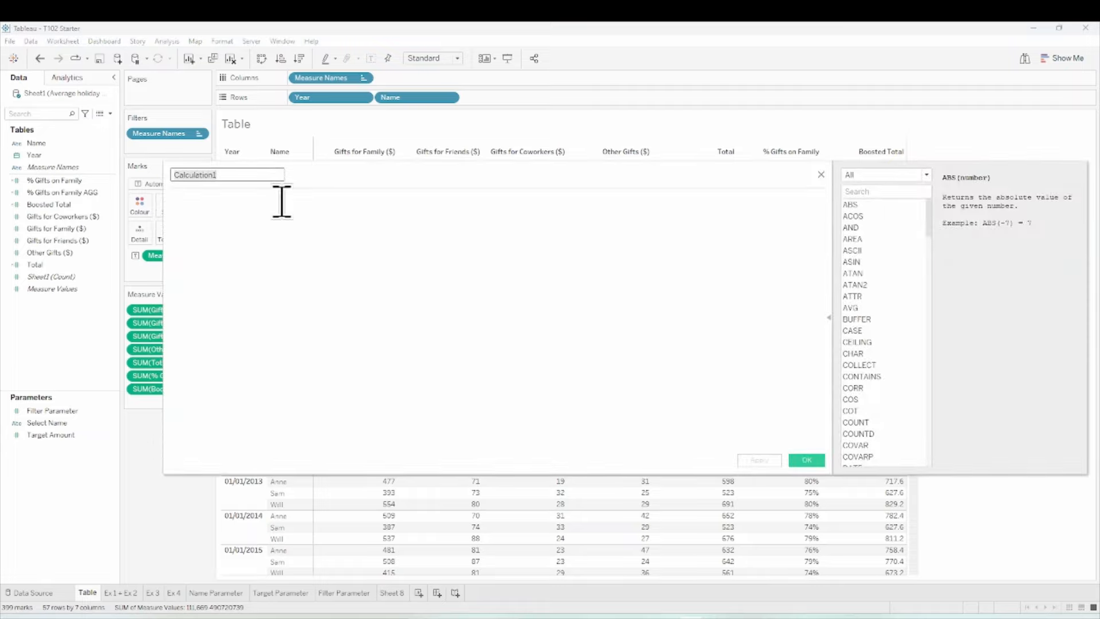
{"action": "type", "text": "Boosted Total Rouded"}
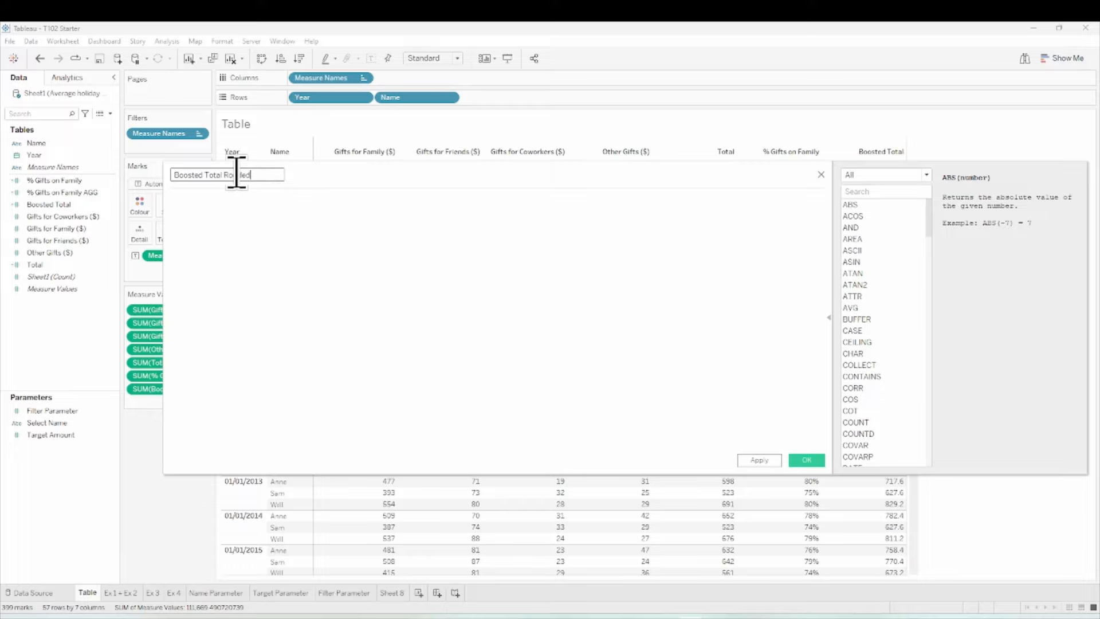
{"action": "type", "text": "n"}
Save Boosted Total Rounded with the formula ROUND([Boosted Total],0) and add it to the measure values after Boosted Total
{"action": "left_click", "coordinate": [268, 216]}
{"action": "type", "text": "ro"}
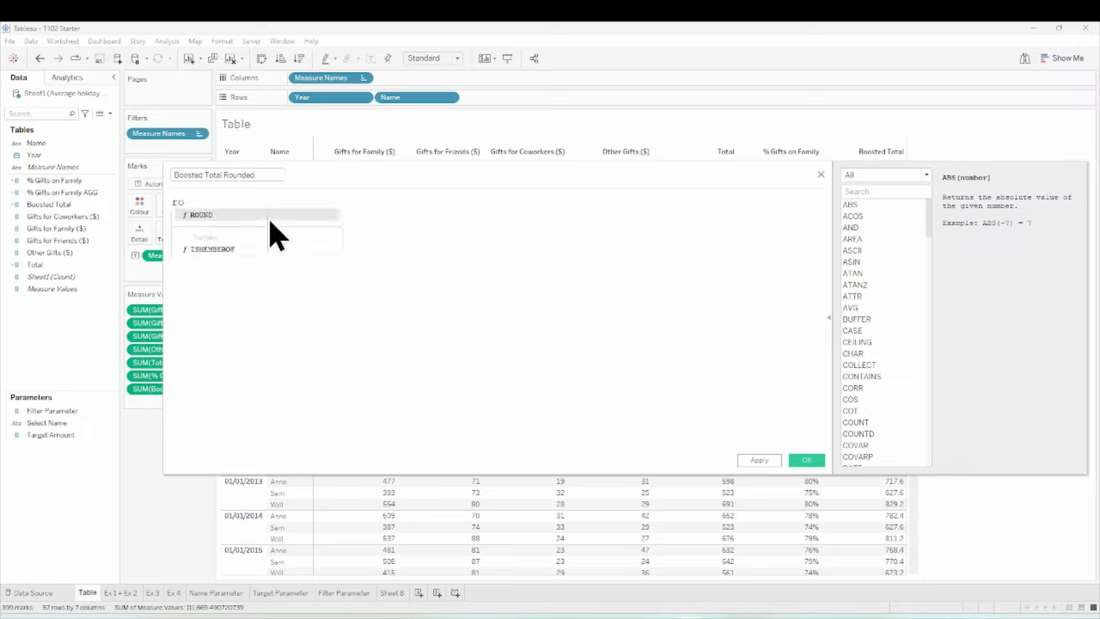
{"action": "key", "text": "Return"}
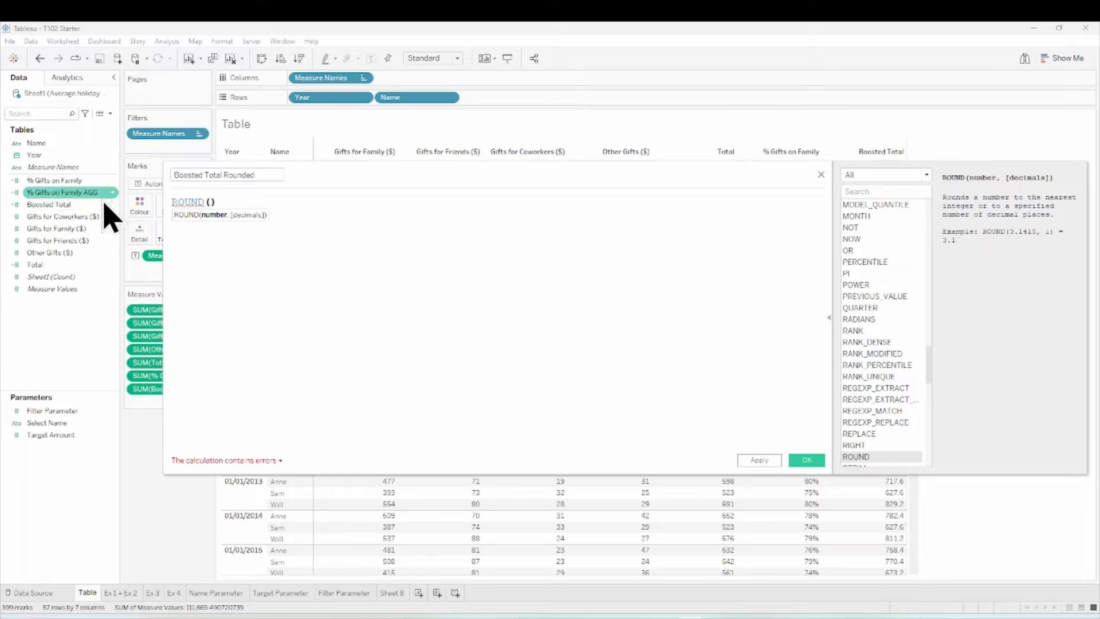
{"action": "left_click_drag", "start_coordinate": [94, 205], "coordinate": [217, 221]}
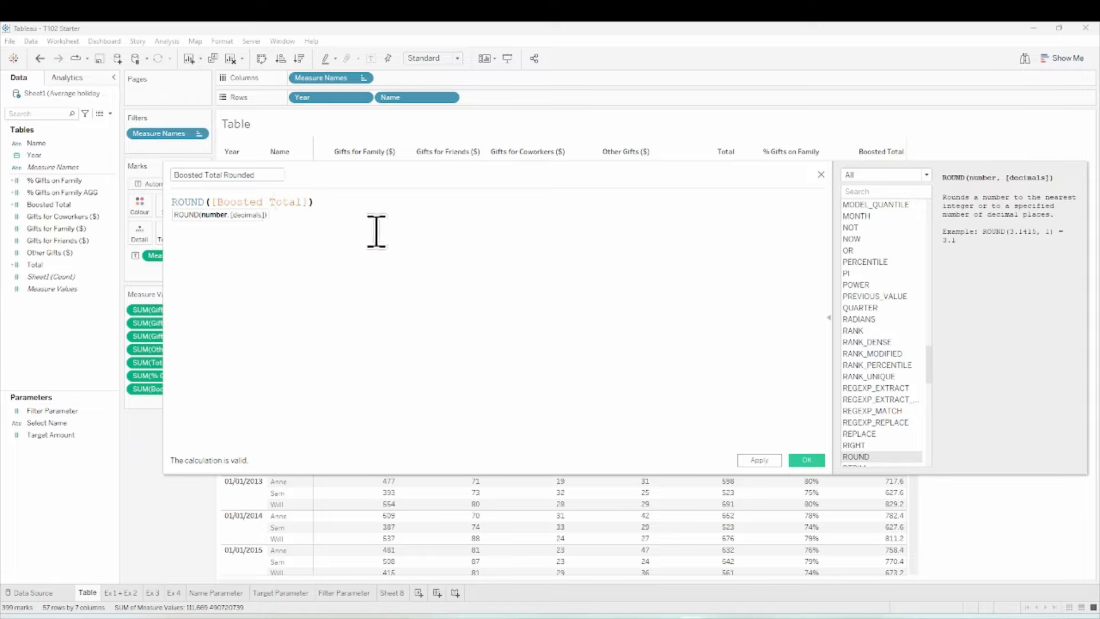
{"action": "type", "text": ","}
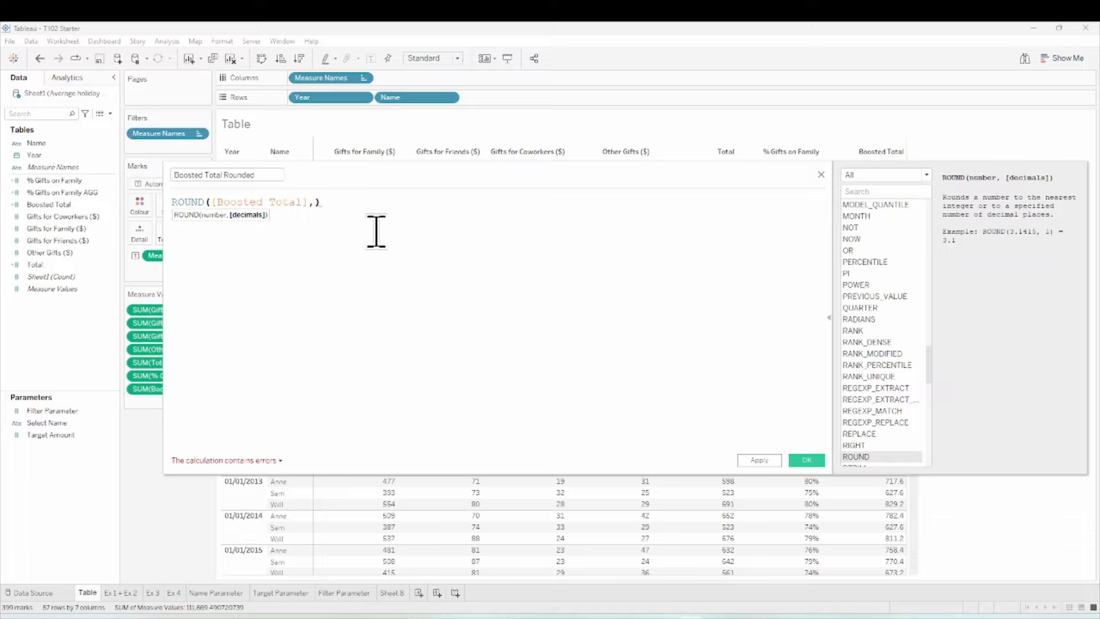
{"action": "type", "text": "0"}
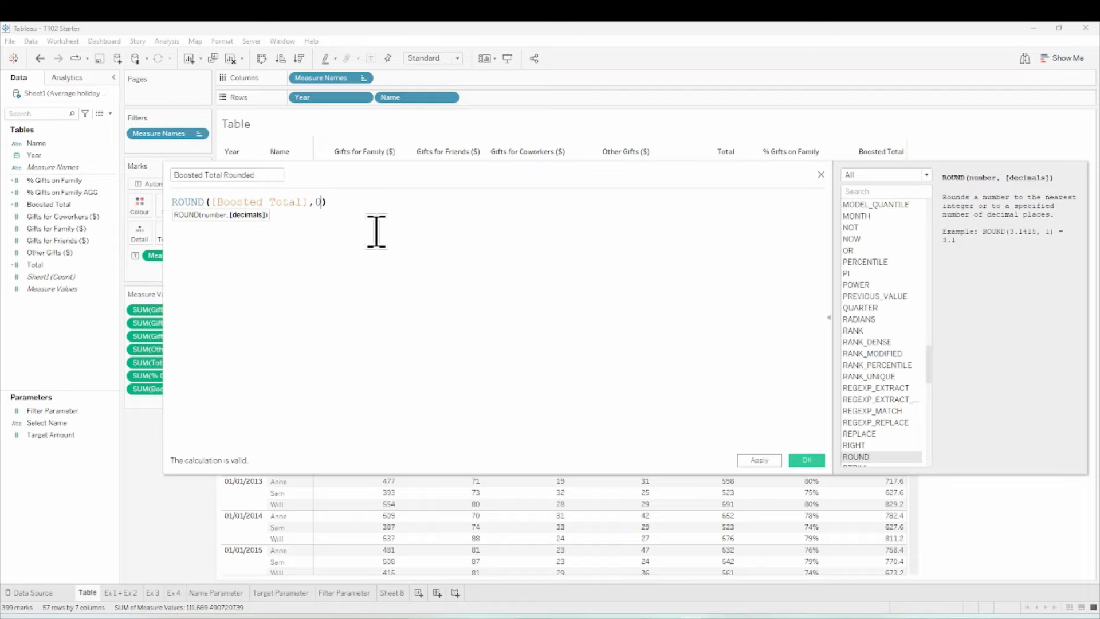
{"action": "left_click", "coordinate": [812, 463]}
{"action": "left_click_drag", "start_coordinate": [86, 218], "coordinate": [183, 403]}
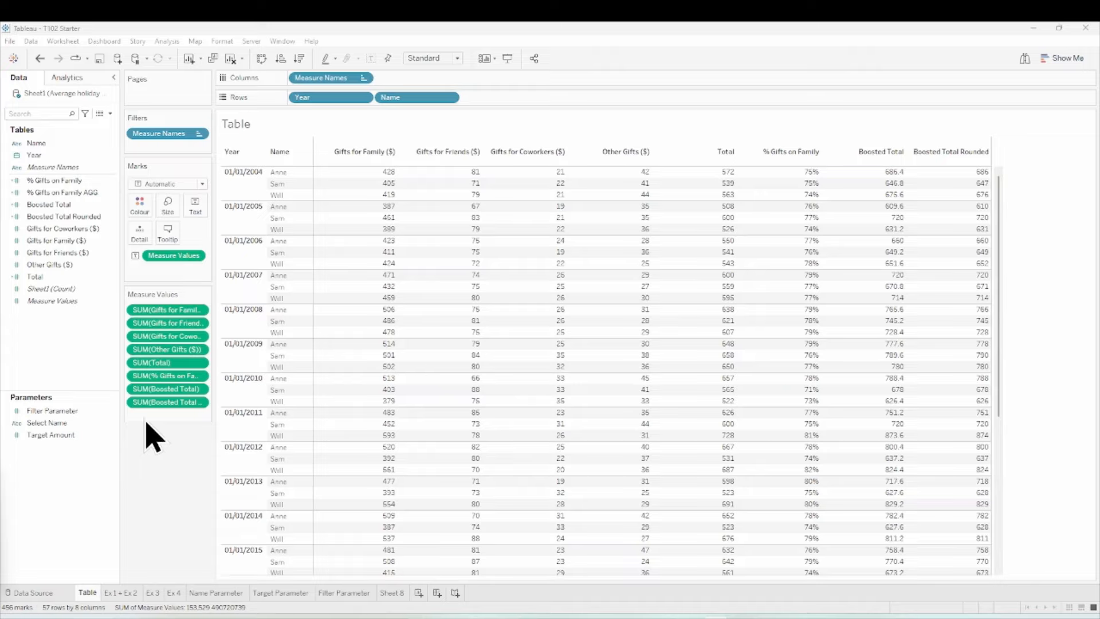
Start a new calculated field named "First Initial"
{"action": "left_click", "coordinate": [27, 144]}
{"action": "left_click", "coordinate": [110, 114]}
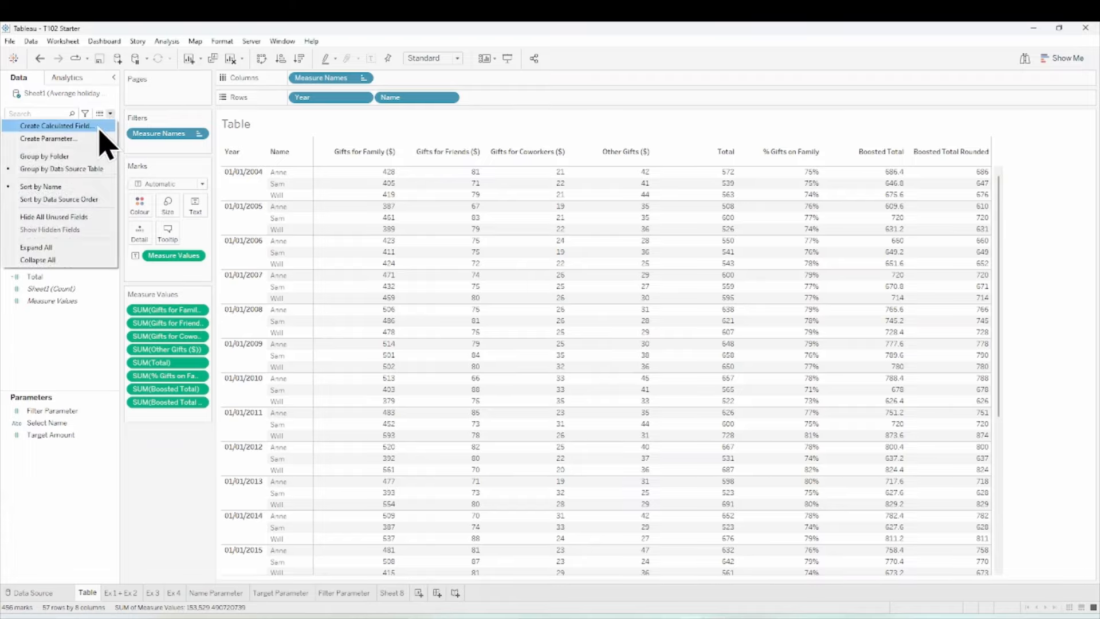
{"action": "left_click", "coordinate": [89, 124]}
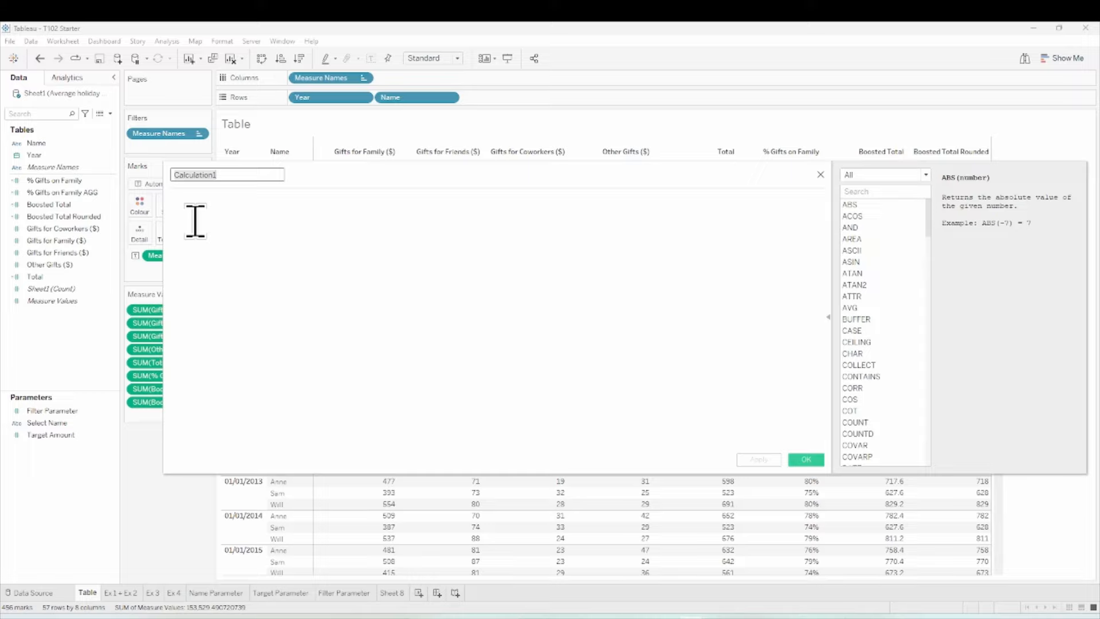
{"action": "type", "text": "r"}
{"action": "type", "text": "irst In"}
{"action": "type", "text": "itial"}
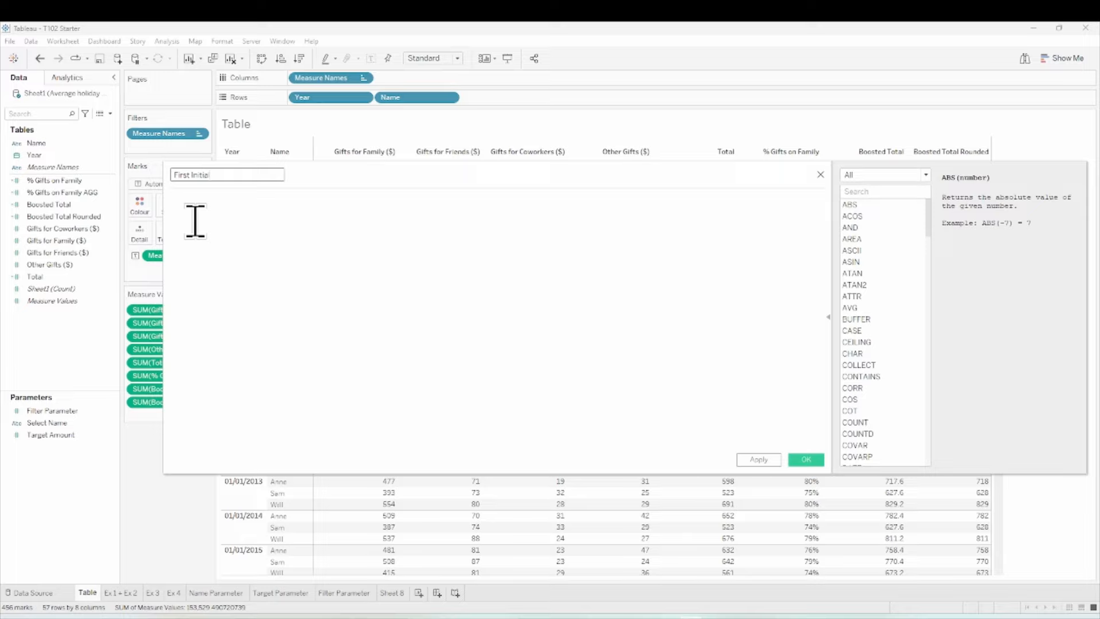
Save First Initial with the formula LEFT([Name],1) and add it to the table's rows after Name
{"action": "left_click", "coordinate": [195, 222]}
{"action": "type", "text": "left"}
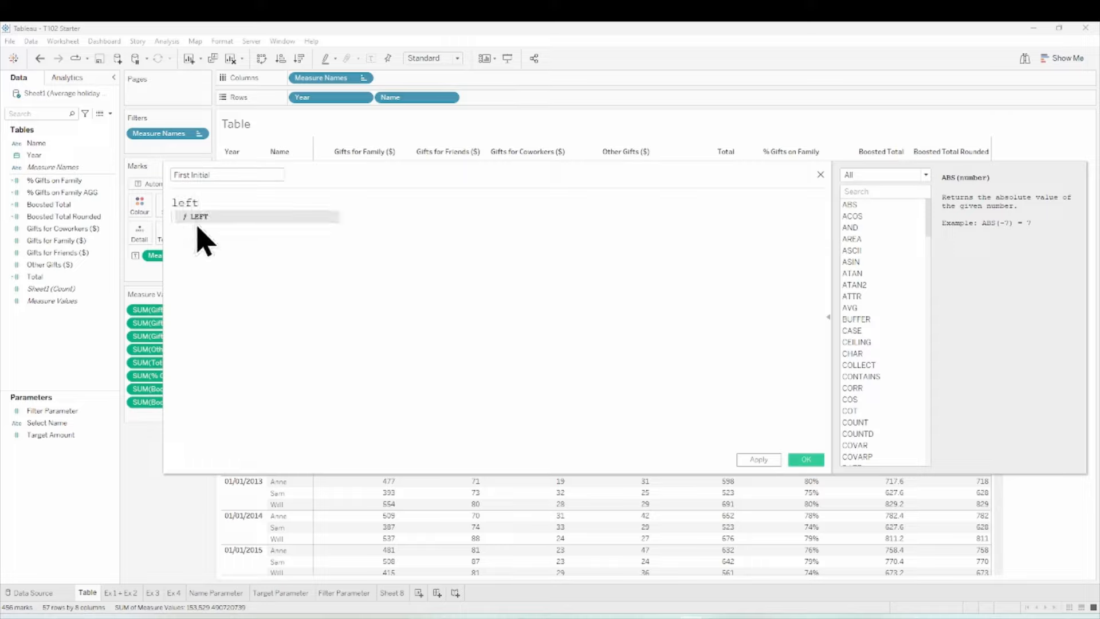
{"action": "key", "text": "Return"}
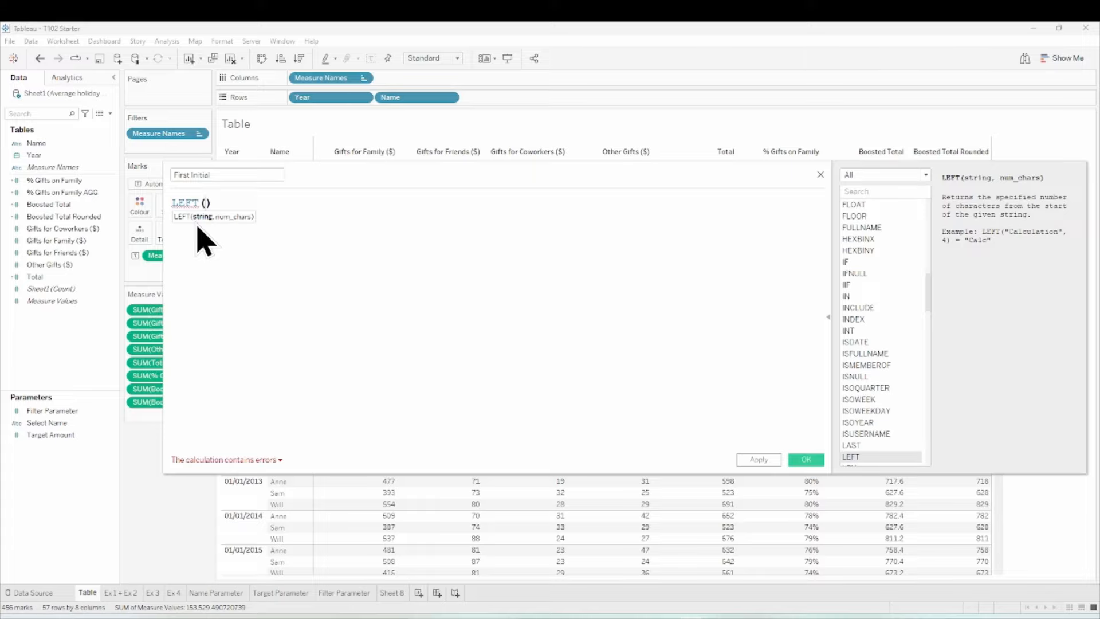
{"action": "type", "text": "Na"}
{"action": "key", "text": "Return"}
{"action": "type", "text": ",1"}
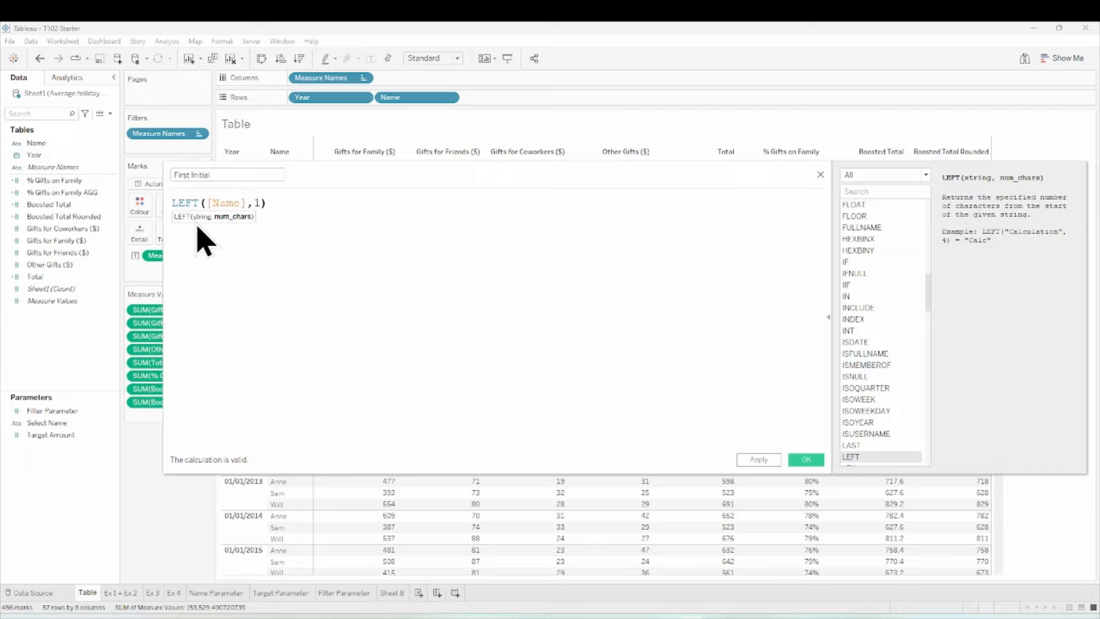
{"action": "left_click", "coordinate": [807, 462]}
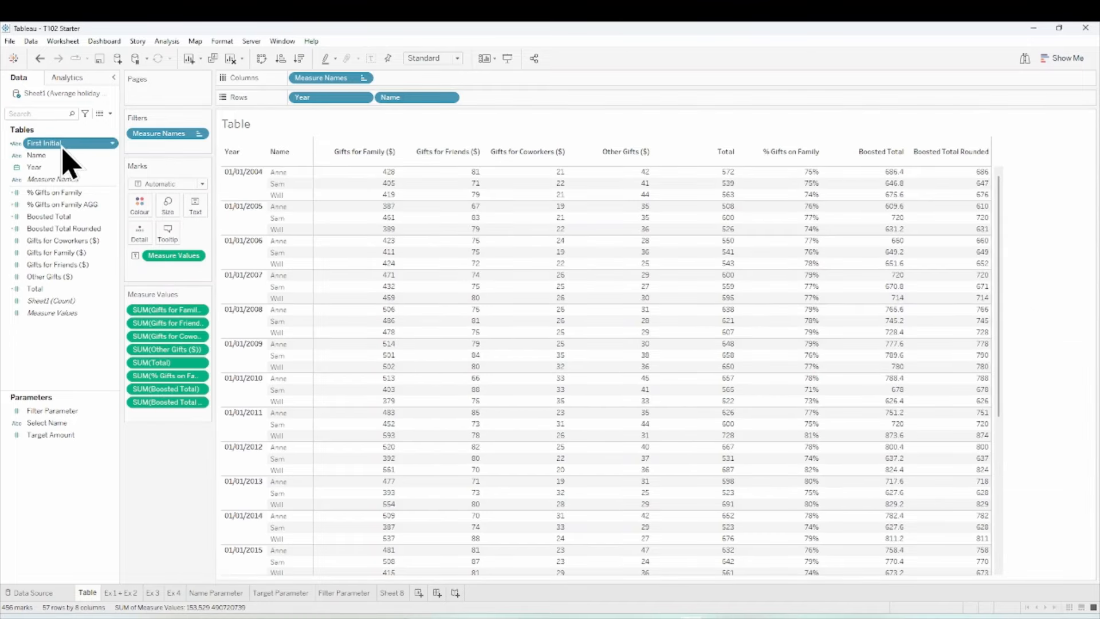
{"action": "left_click_drag", "start_coordinate": [63, 151], "coordinate": [505, 101]}
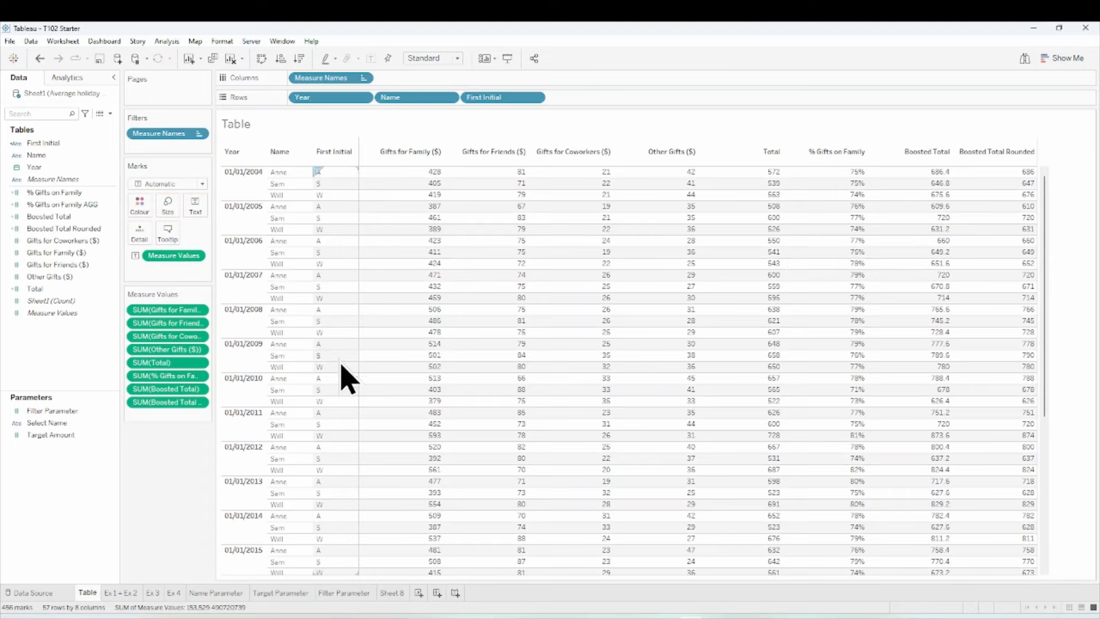
Start a new calculated field named "Name Length"
{"action": "left_click", "coordinate": [110, 113]}
{"action": "left_click", "coordinate": [94, 123]}
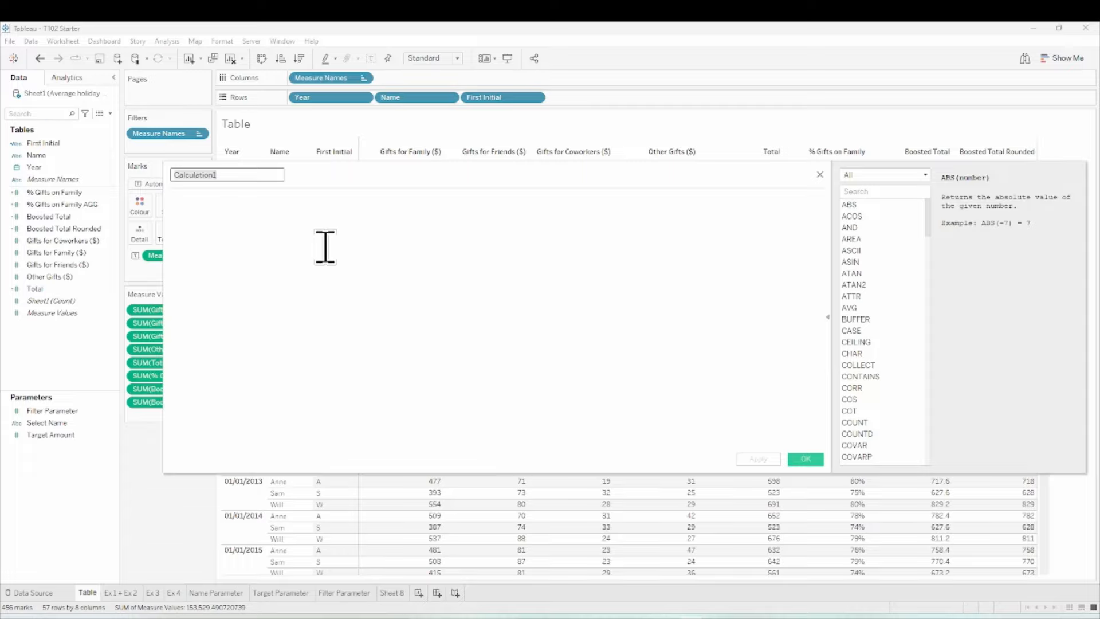
{"action": "type", "text": "Name Length"}
Save Name Length with the formula LEN([Name]) and add it as the first of the table's measure values
{"action": "key", "text": "Tab"}
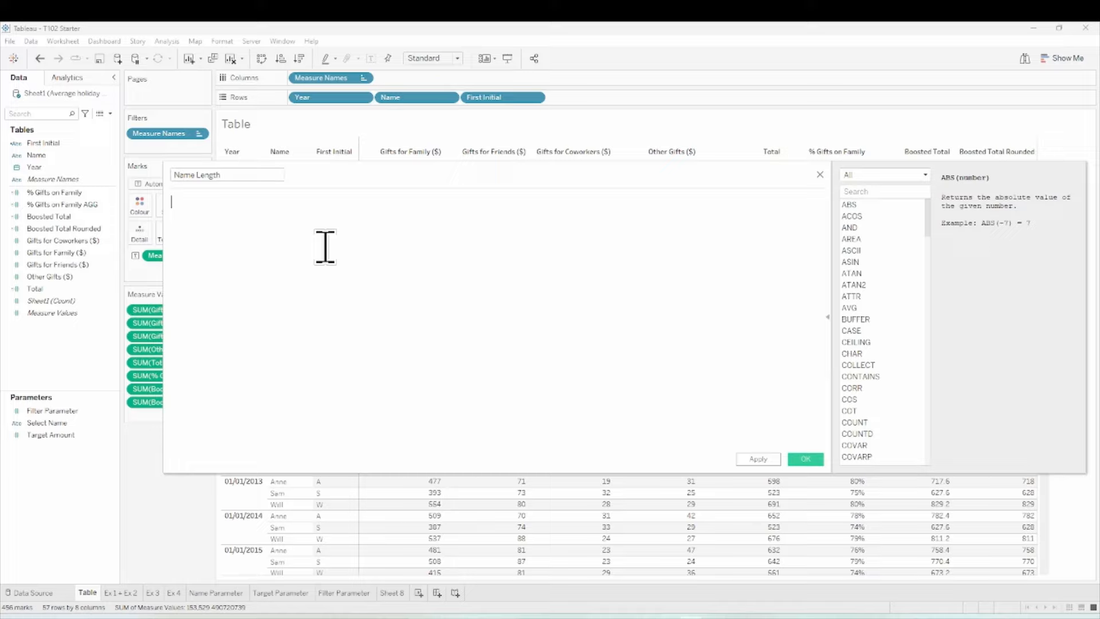
{"action": "type", "text": "len"}
{"action": "key", "text": "Return"}
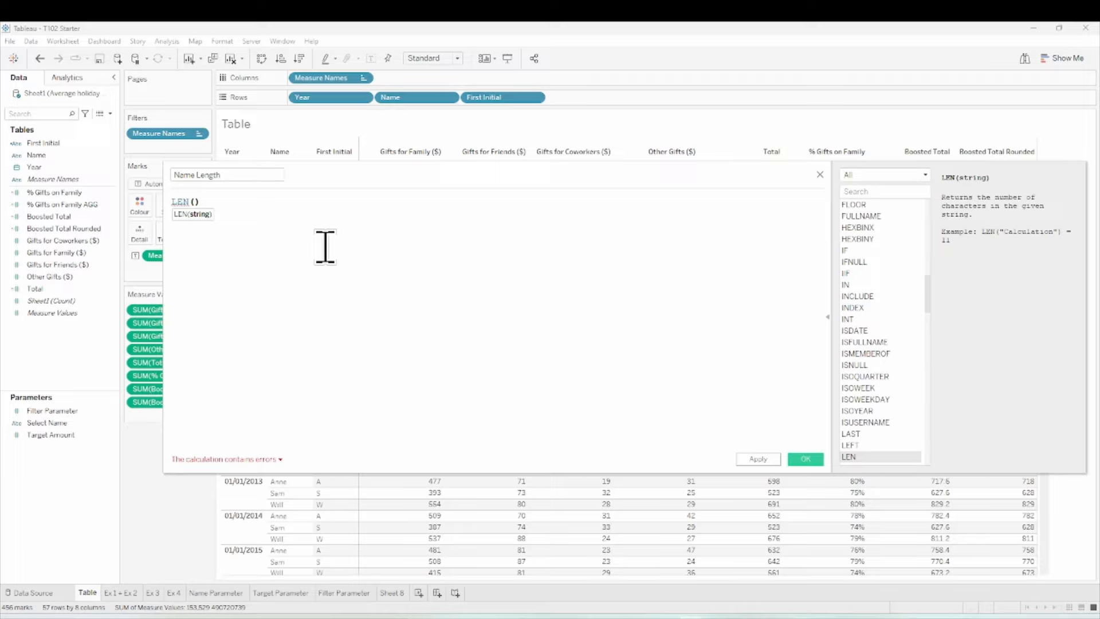
{"action": "type", "text": "nam"}
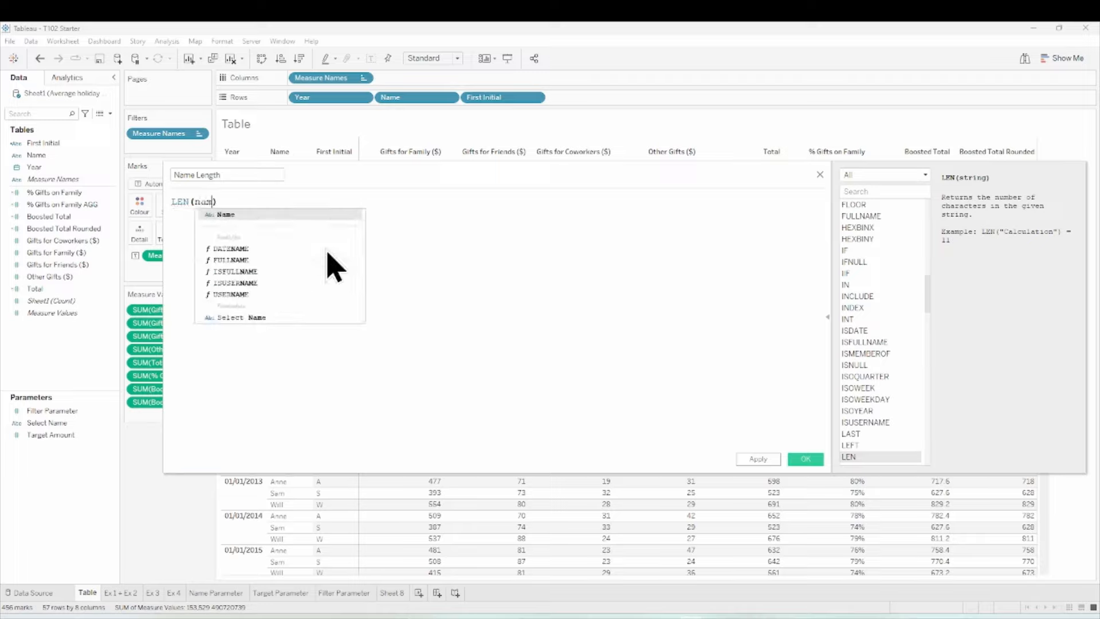
{"action": "key", "text": "Return"}
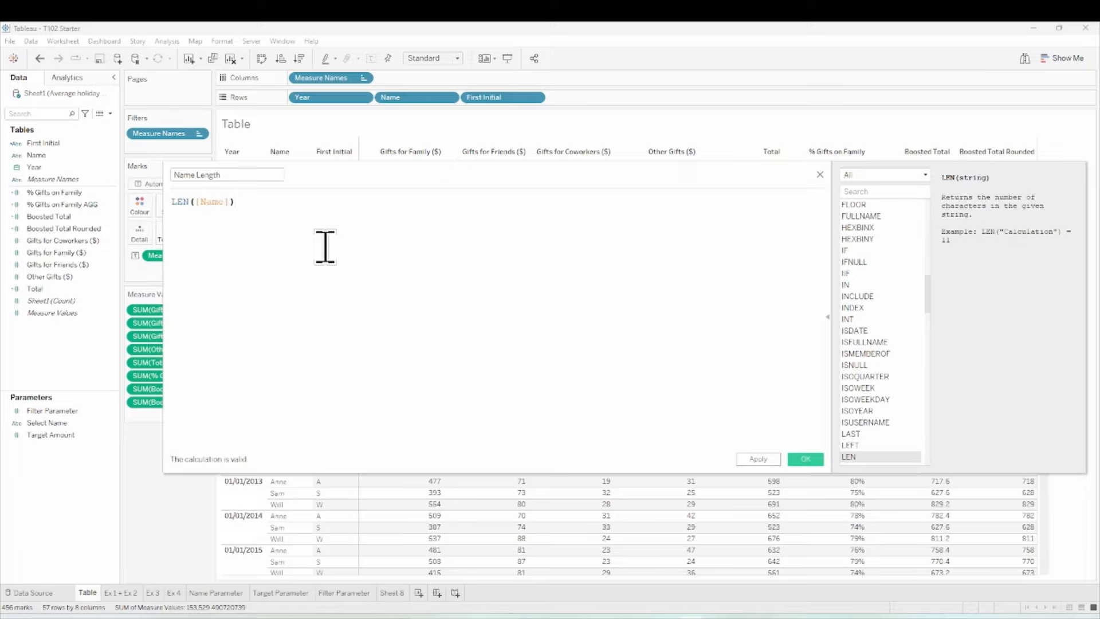
{"action": "left_click", "coordinate": [806, 464]}
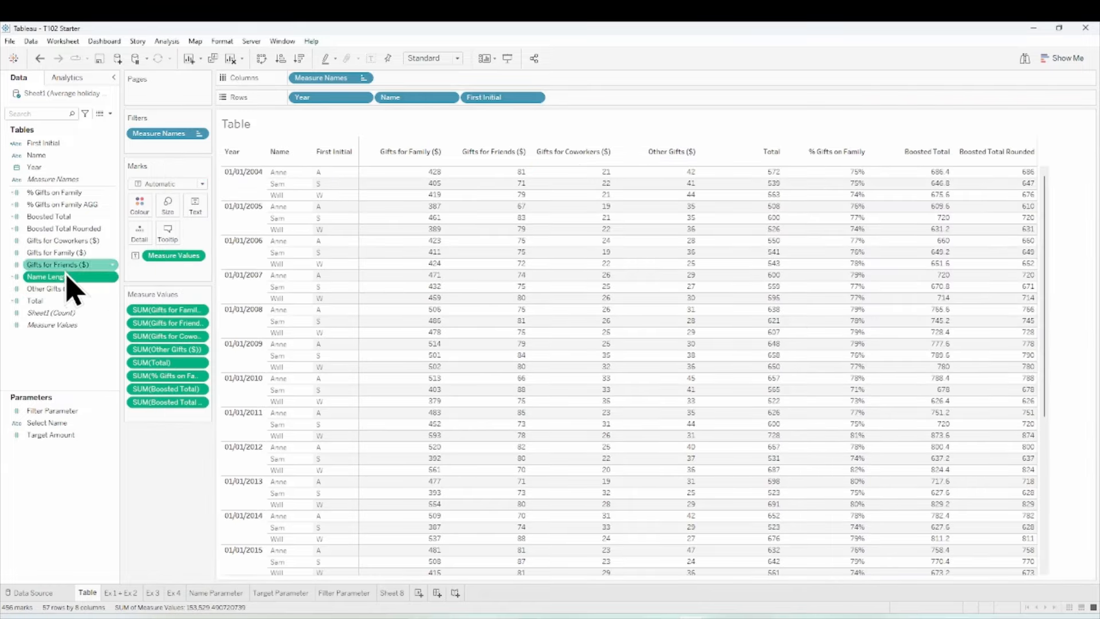
{"action": "left_click_drag", "start_coordinate": [65, 281], "coordinate": [171, 314]}
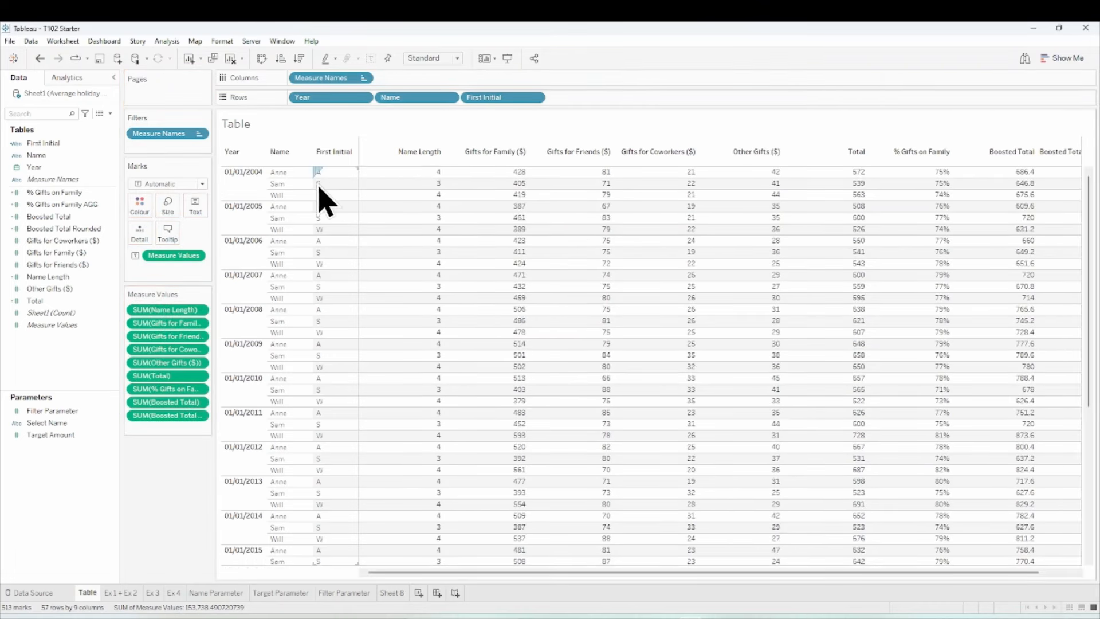
Start a new calculated field named "Year + 6M"
{"action": "mouse_move", "coordinate": [423, 192]}
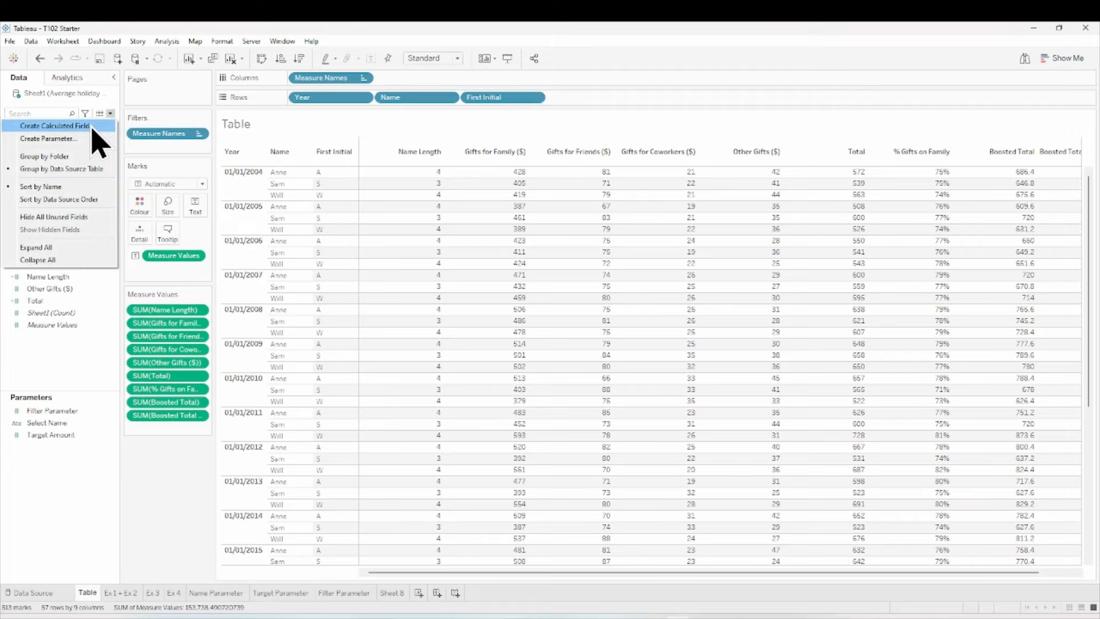
{"action": "left_click", "coordinate": [91, 126]}
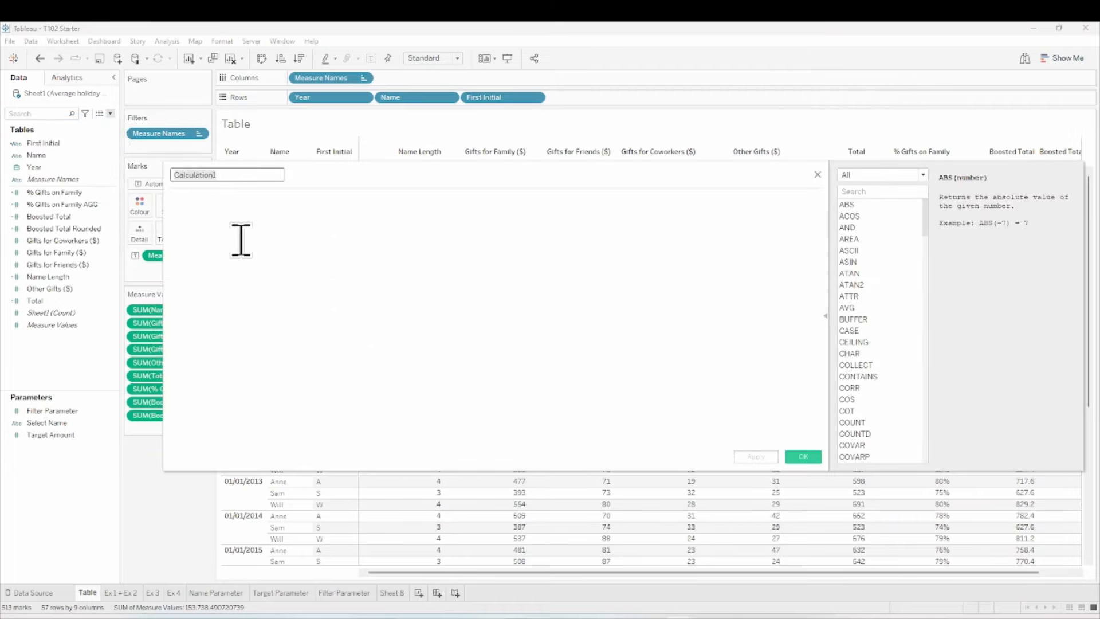
{"action": "type", "text": "Year + 6M"}
{"action": "left_click", "coordinate": [240, 239]}
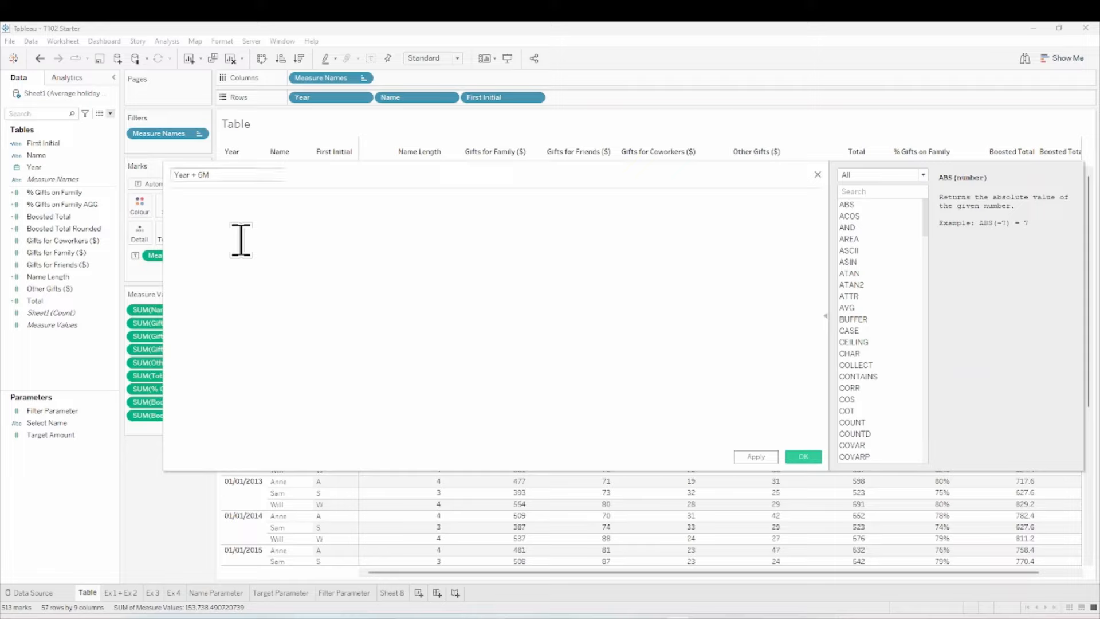
Save Year + 6M with the formula DATEADD('month',6,[Year]) and add it to the table's rows after Year as a discrete date
{"action": "type", "text": "date"}
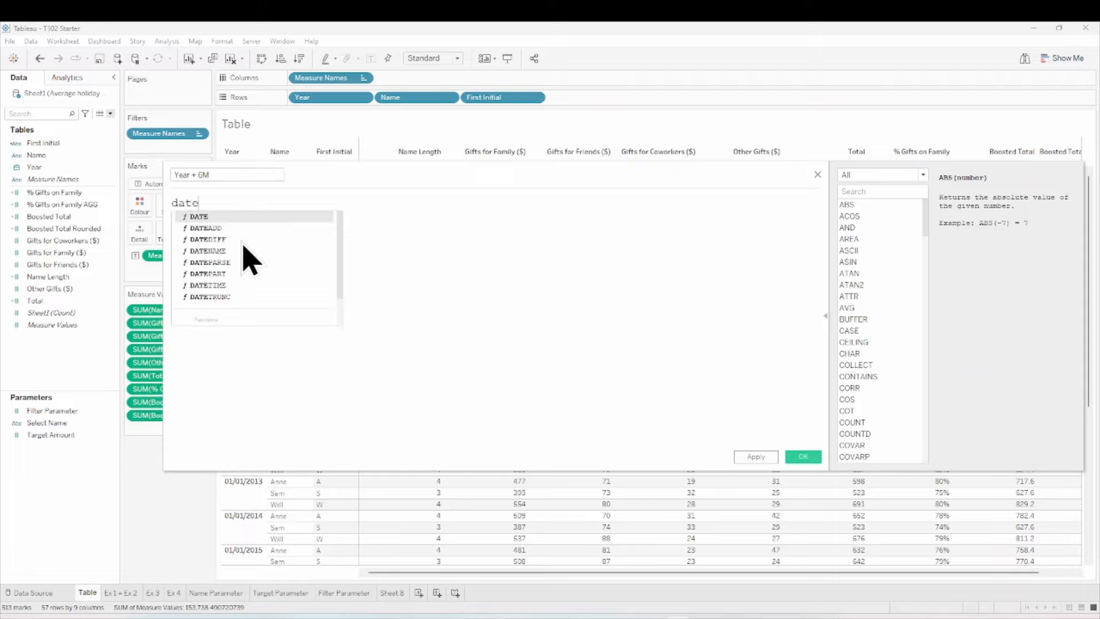
{"action": "key", "text": "Down"}
{"action": "key", "text": "Return"}
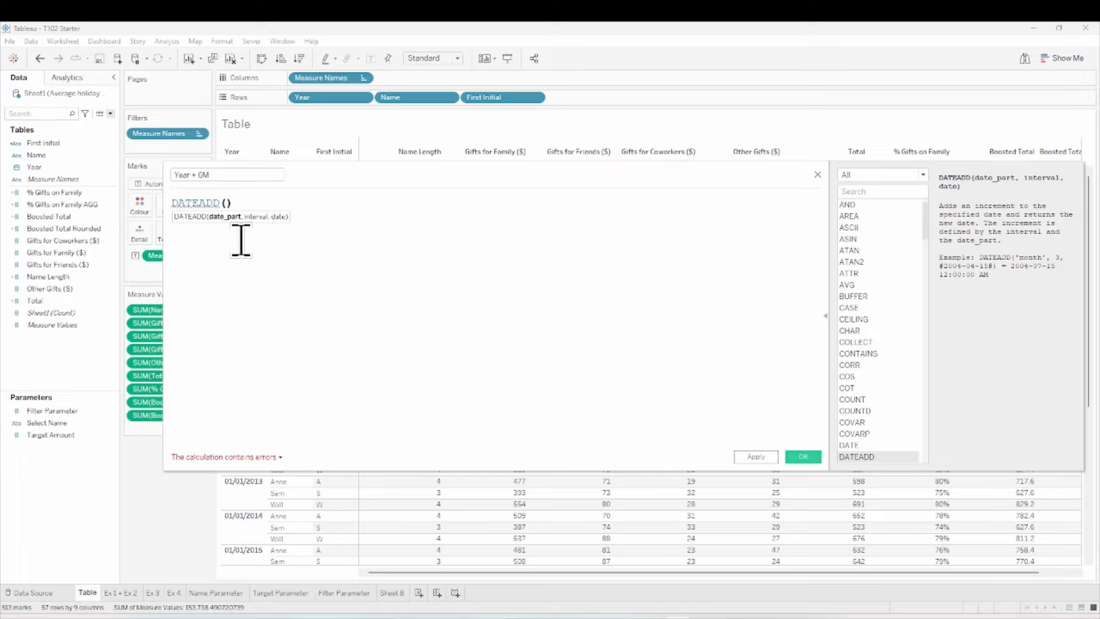
{"action": "type", "text": "'month"}
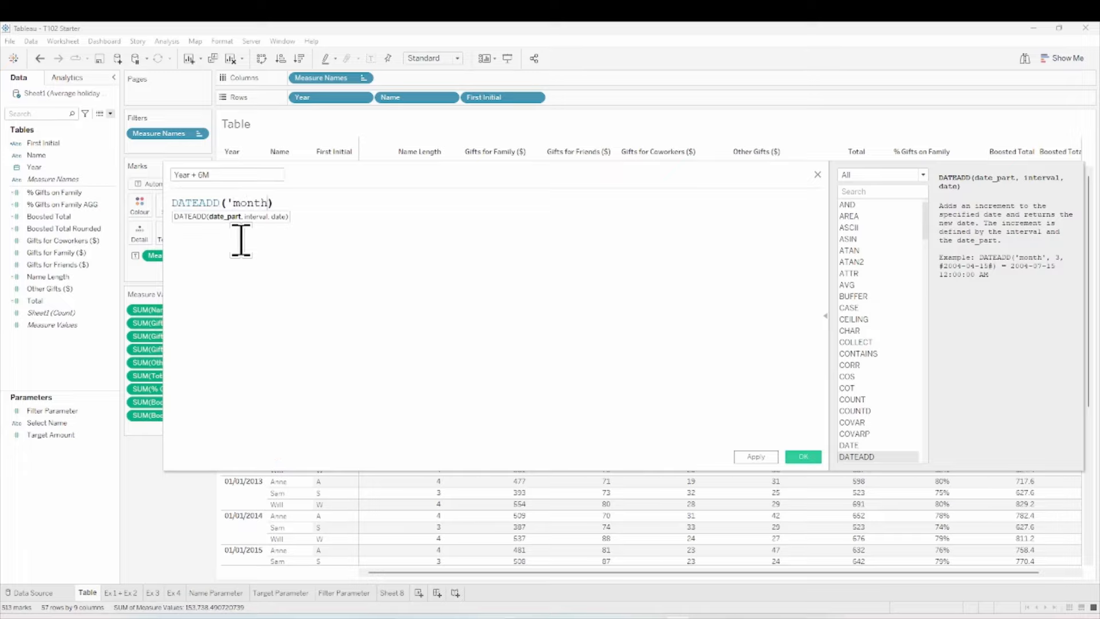
{"action": "type", "text": "'"}
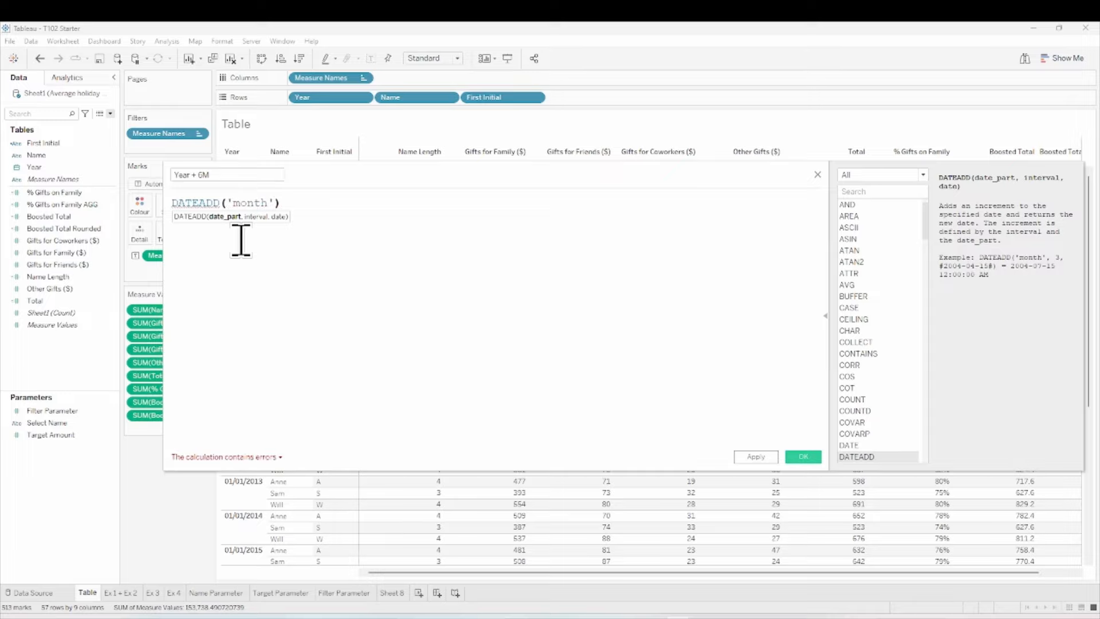
{"action": "type", "text": ","}
{"action": "type", "text": "6"}
{"action": "type", "text": ",yea"}
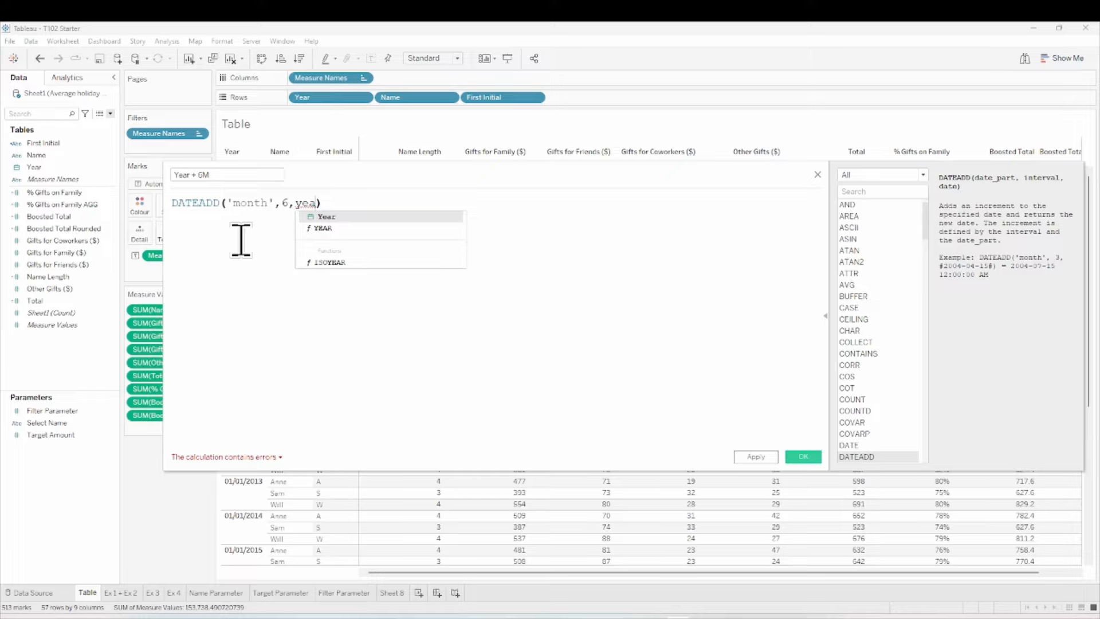
{"action": "left_click", "coordinate": [332, 217]}
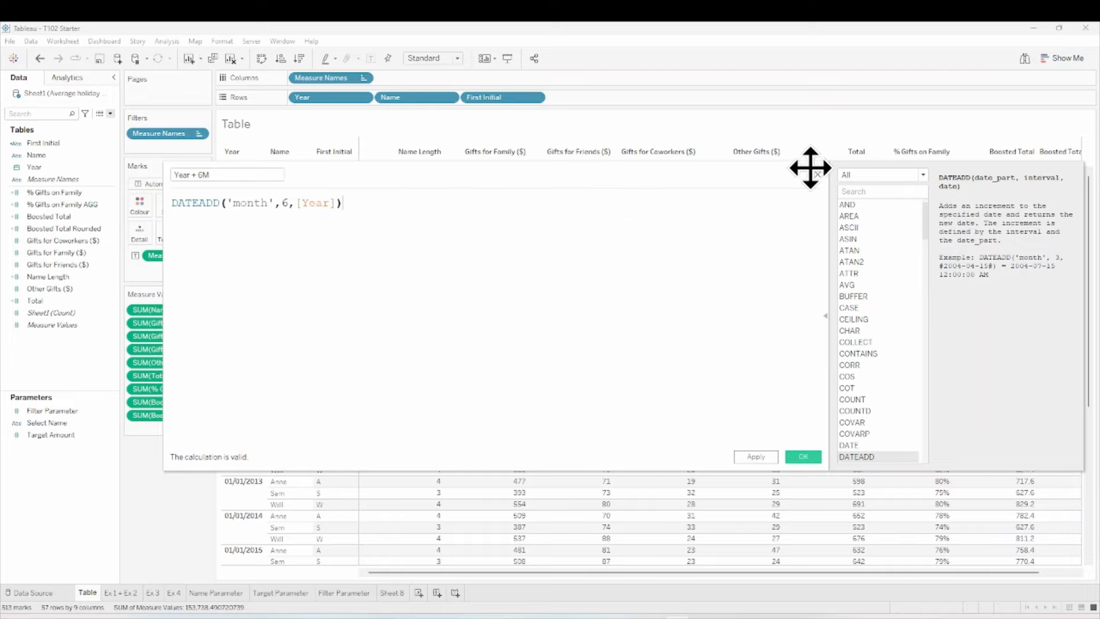
{"action": "left_click", "coordinate": [816, 461]}
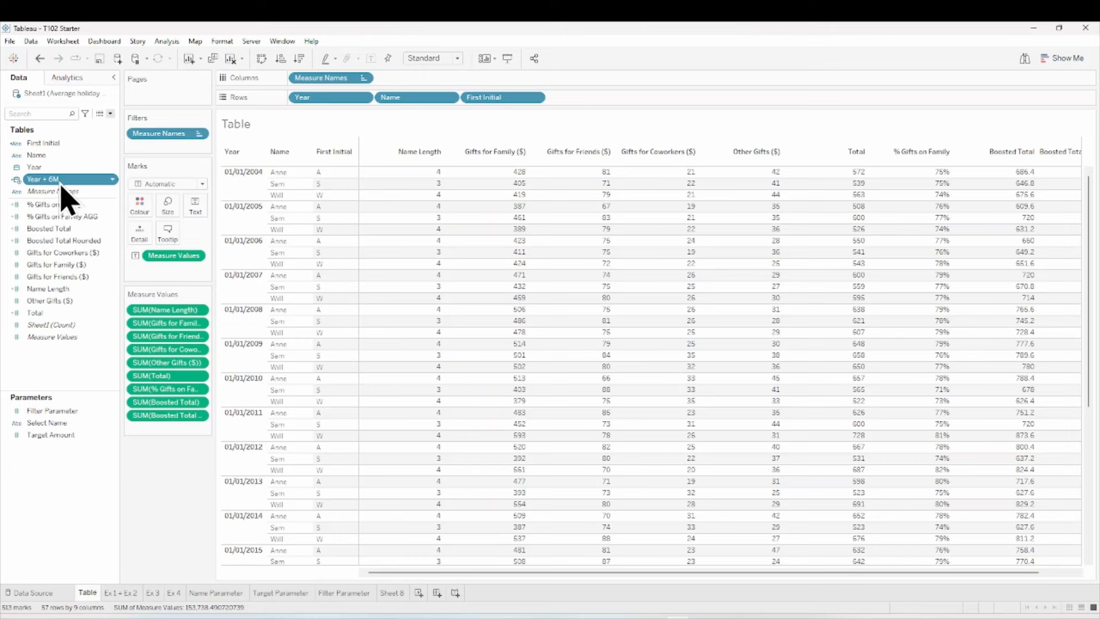
{"action": "mouse_move", "coordinate": [64, 187]}
{"action": "left_mouse_down"}
{"action": "mouse_move", "coordinate": [430, 166]}
{"action": "mouse_move", "coordinate": [375, 118]}
{"action": "mouse_move", "coordinate": [380, 99]}
{"action": "left_mouse_up"}
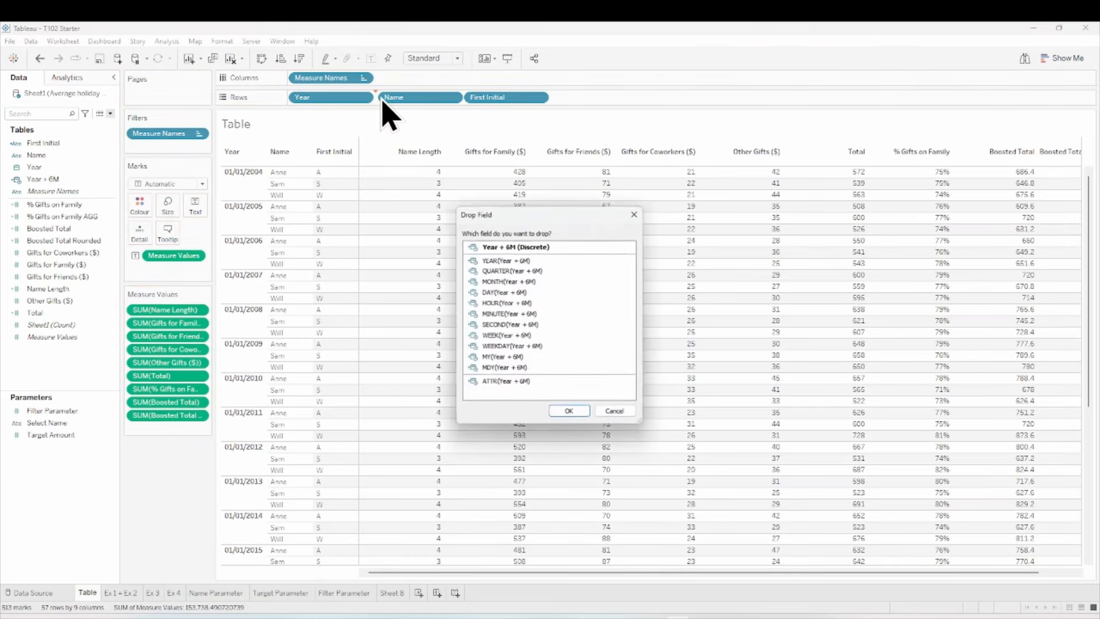
{"action": "double_click", "coordinate": [578, 252]}
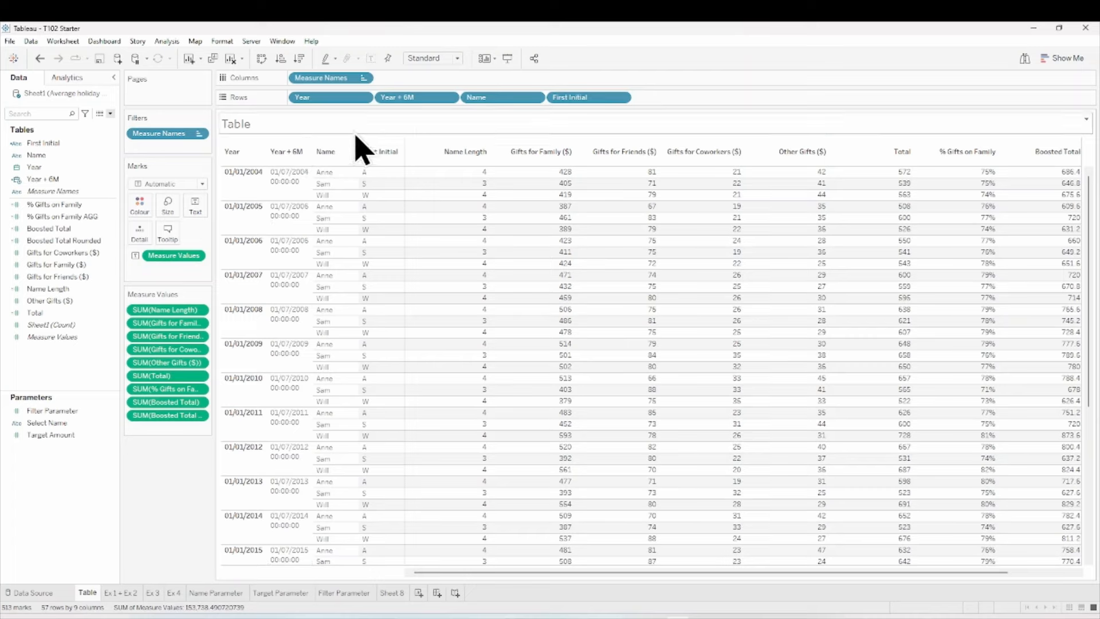
Format the Year + 6M header dates in the table with the custom format dd/MM/yyyy
{"action": "right_click", "coordinate": [399, 99]}
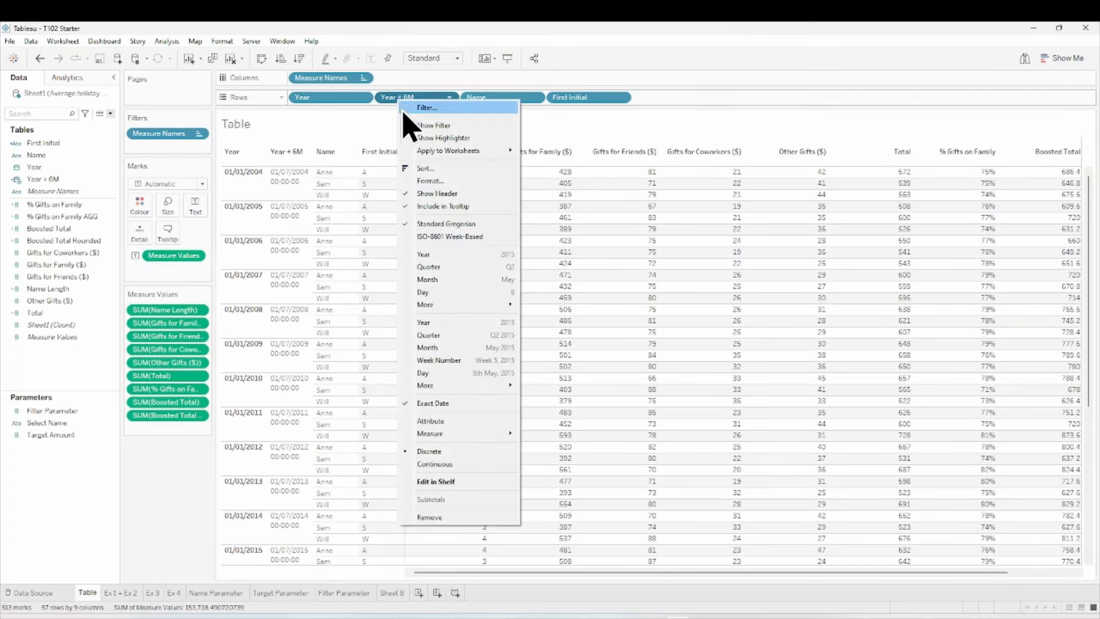
{"action": "left_click", "coordinate": [433, 183]}
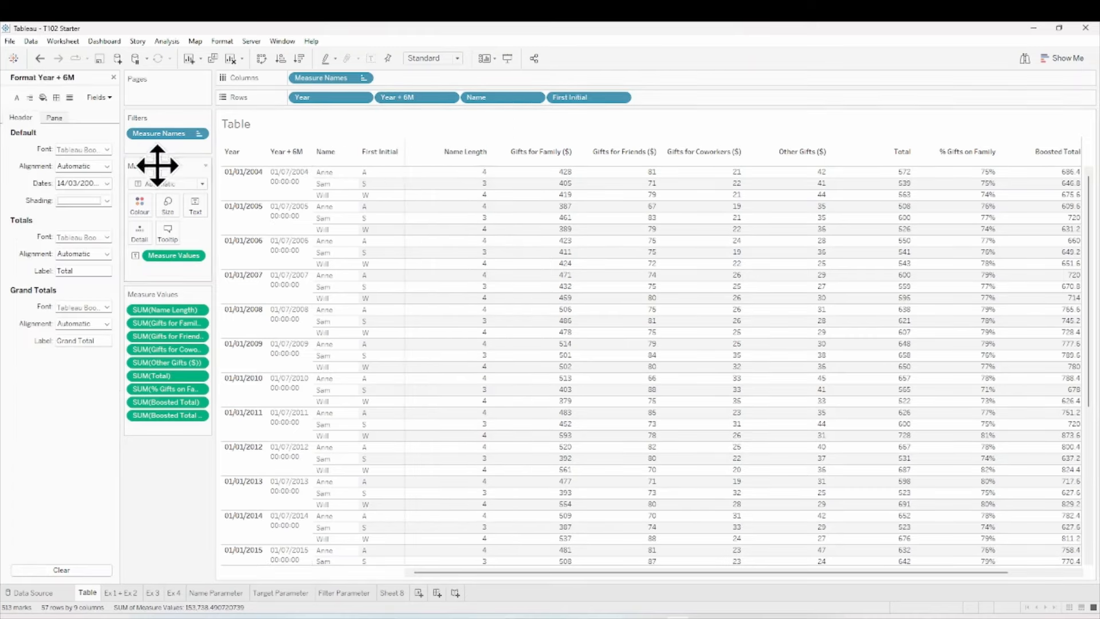
{"action": "left_click", "coordinate": [107, 183]}
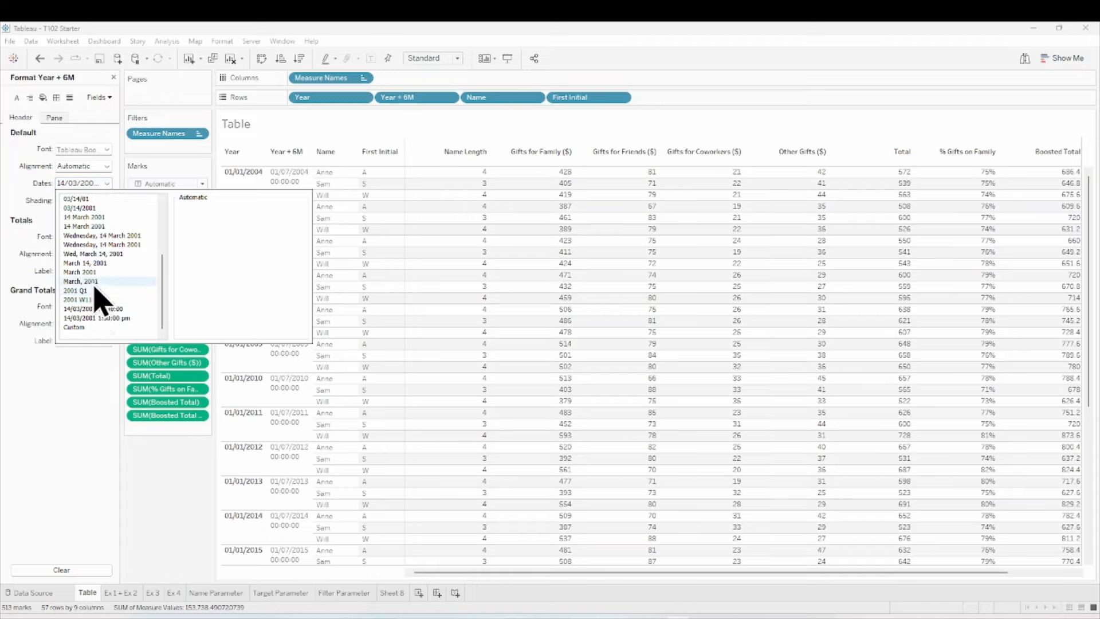
{"action": "scroll", "coordinate": [94, 246], "scroll_direction": "up", "scroll_amount": 2}
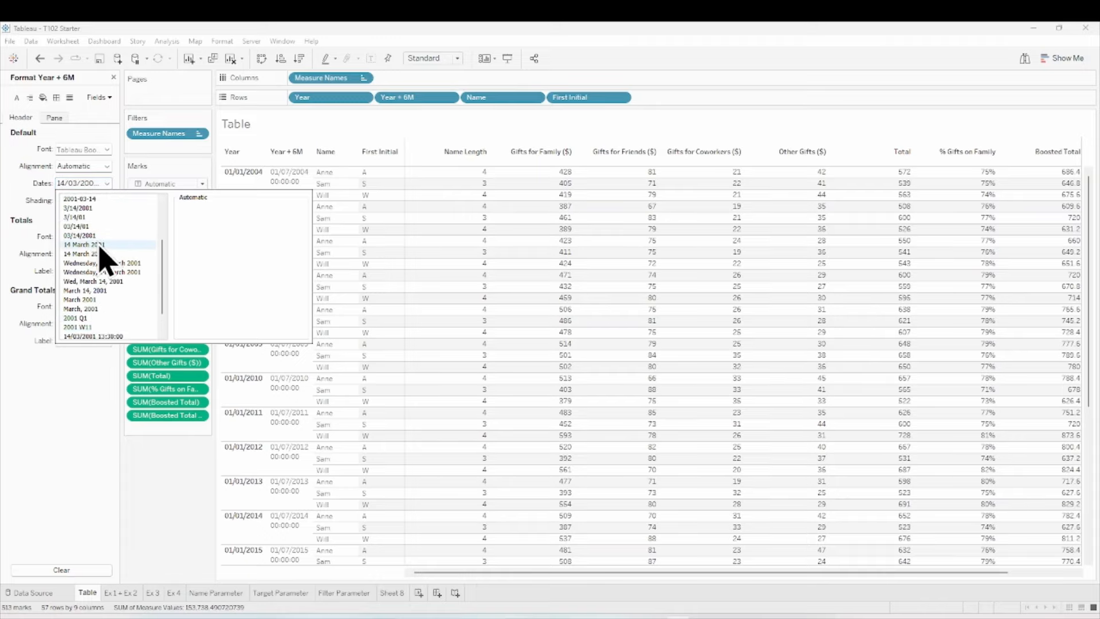
{"action": "scroll", "coordinate": [109, 286], "scroll_direction": "up", "scroll_amount": 2}
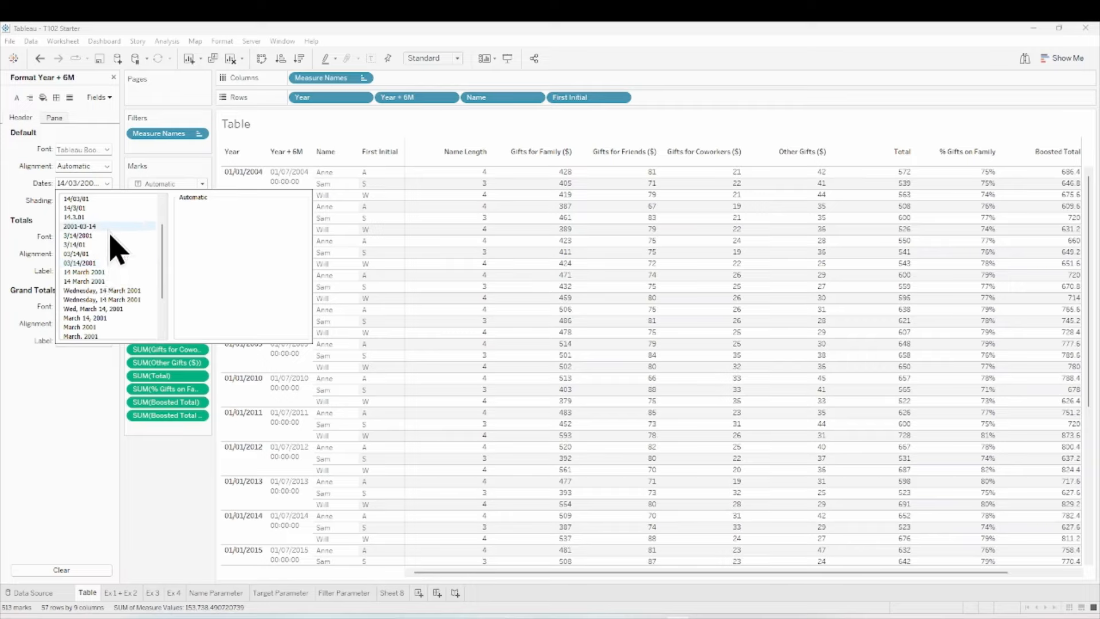
{"action": "scroll", "coordinate": [115, 252], "scroll_direction": "down", "scroll_amount": 3}
{"action": "left_click", "coordinate": [114, 326]}
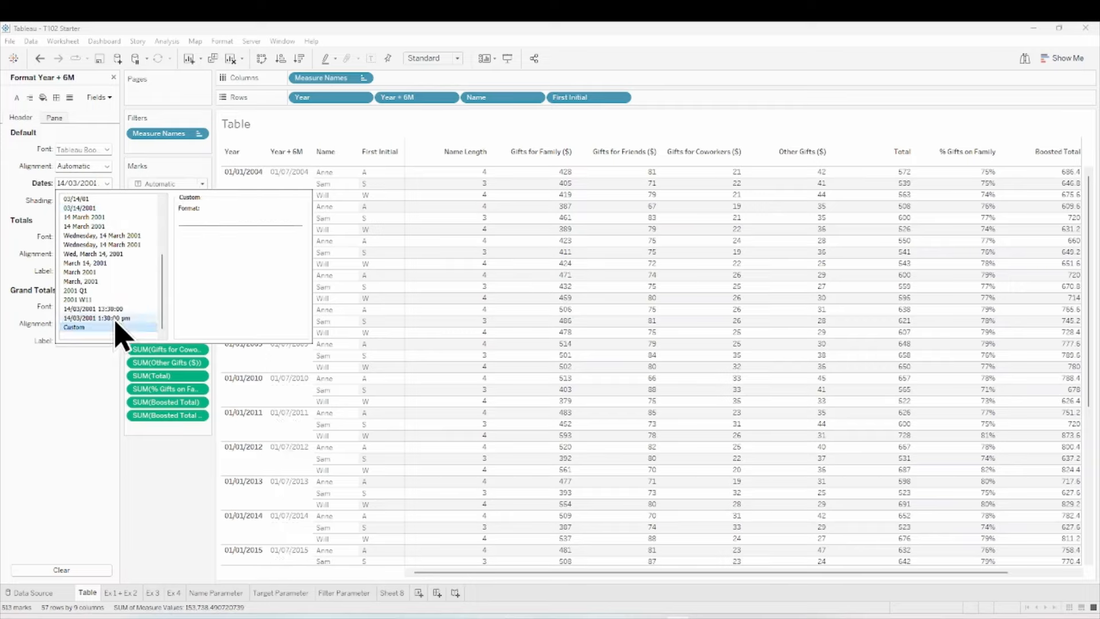
{"action": "left_click", "coordinate": [219, 218]}
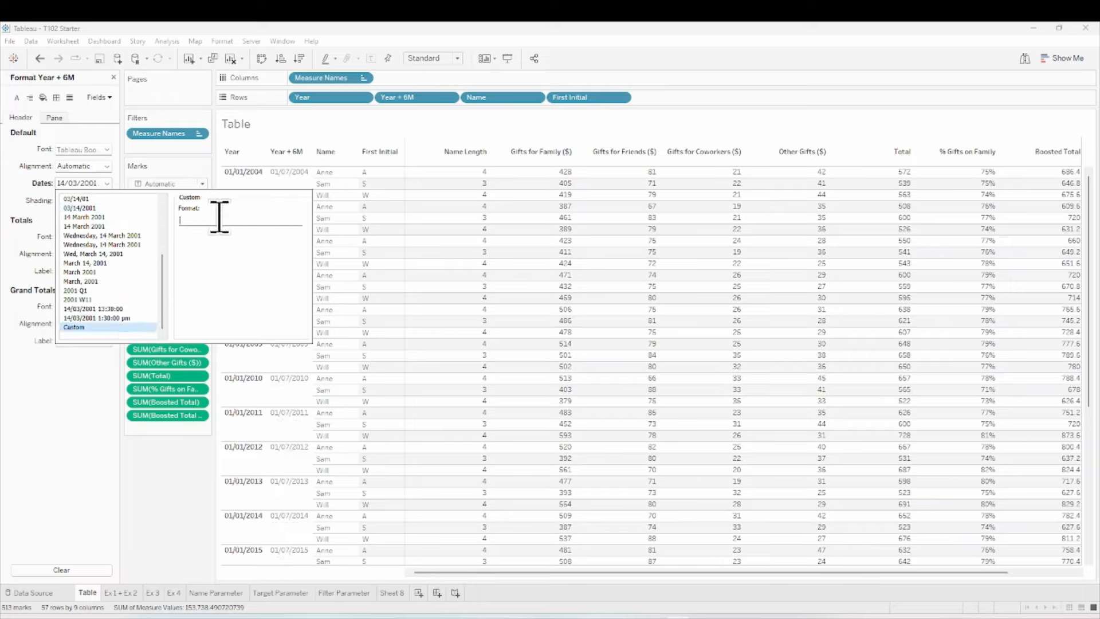
{"action": "type", "text": "dd/M"}
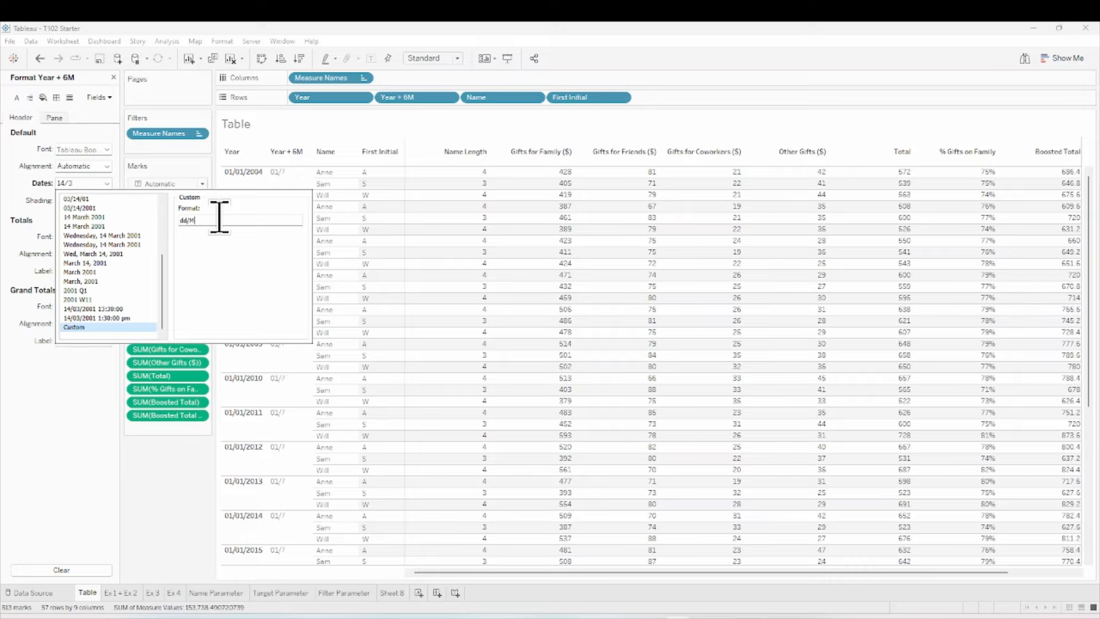
{"action": "type", "text": "M/yyyy"}
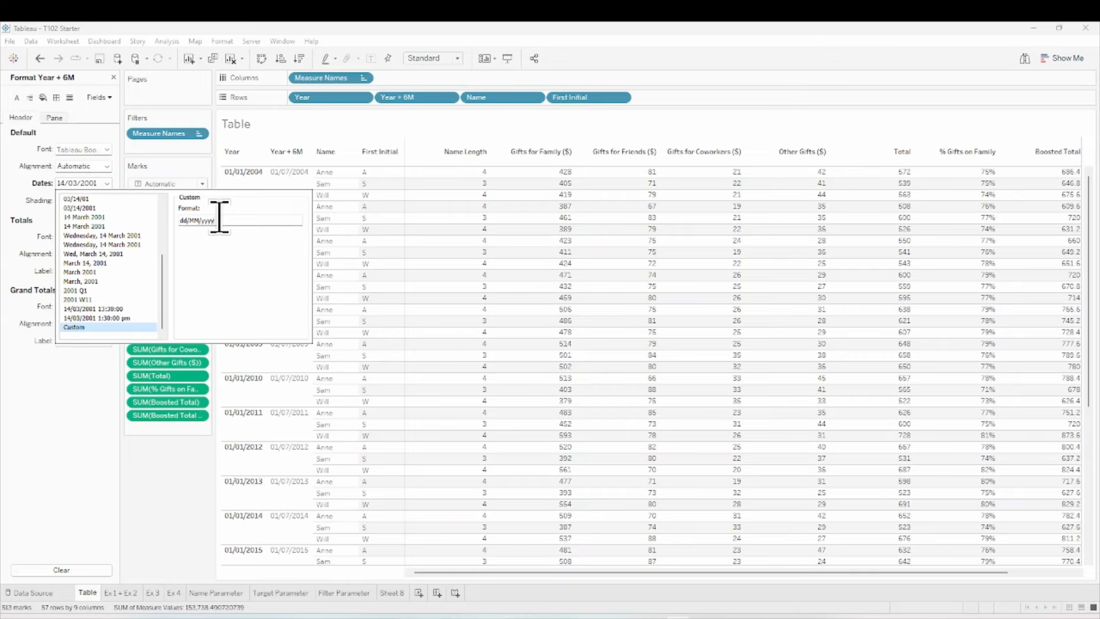
{"action": "left_click", "coordinate": [141, 534]}
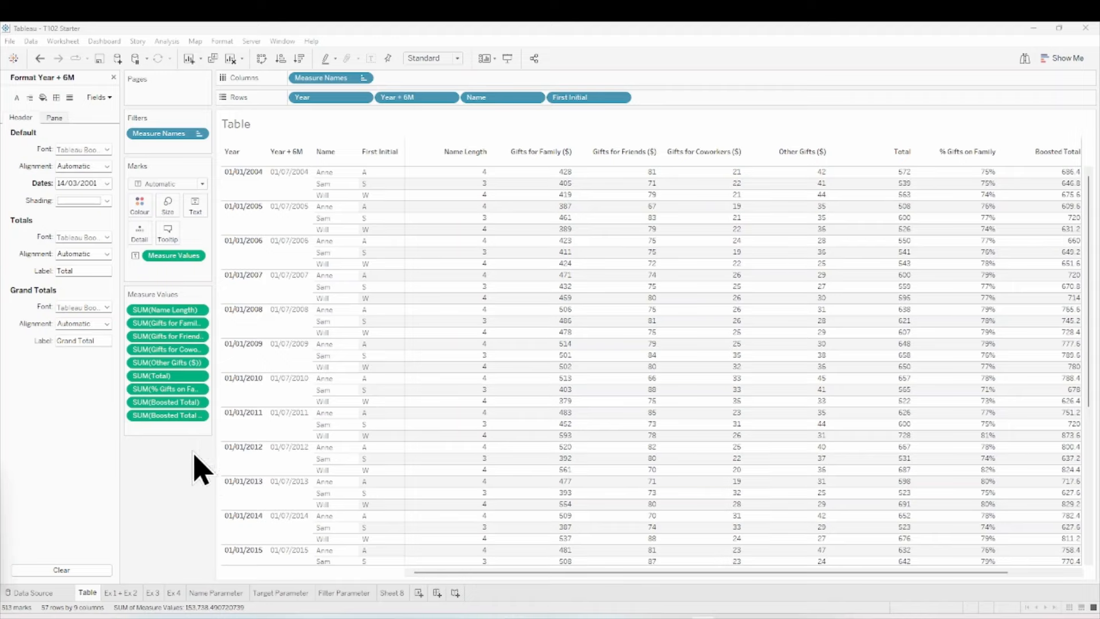
{"action": "left_click", "coordinate": [113, 77]}
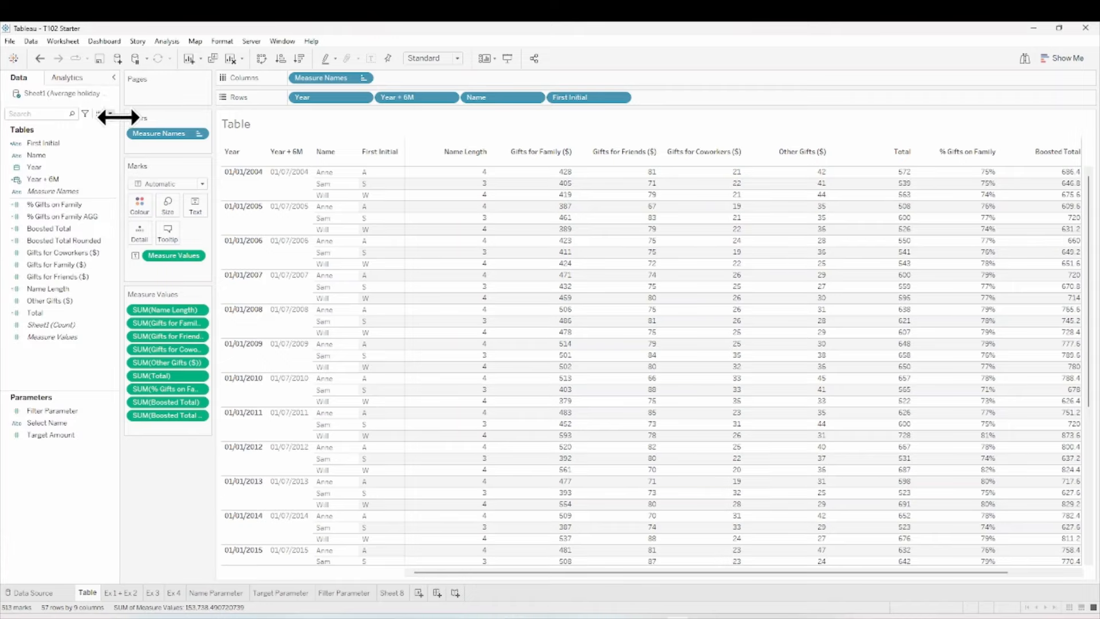
Start a new calculated field named "Month Name"
{"action": "left_click", "coordinate": [110, 114]}
{"action": "left_click", "coordinate": [98, 125]}
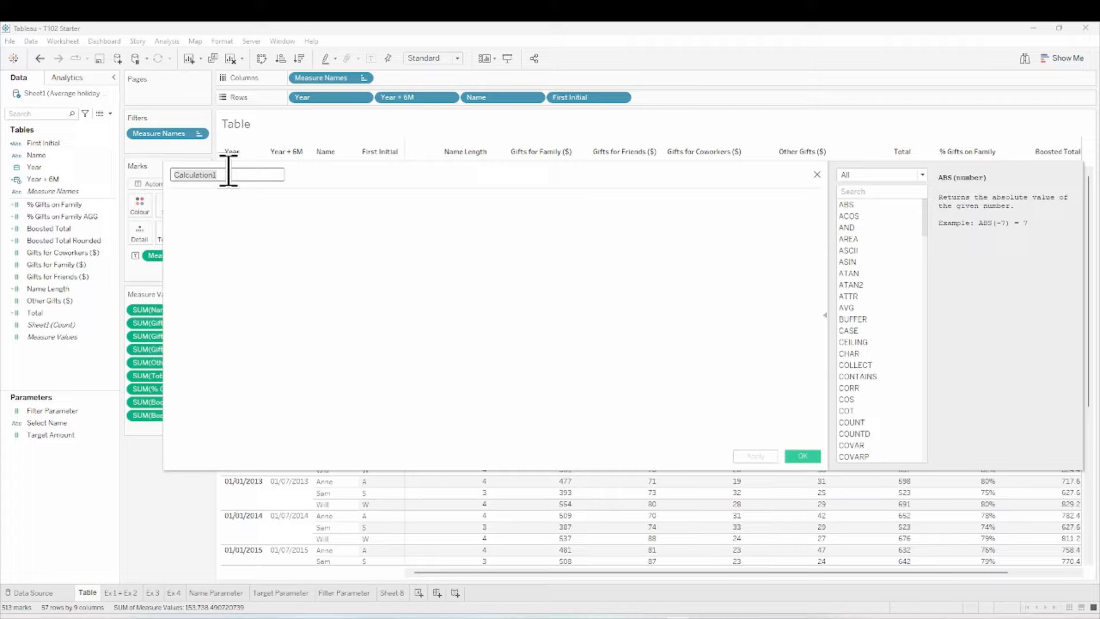
{"action": "type", "text": "Month Name"}
{"action": "left_click", "coordinate": [246, 236]}
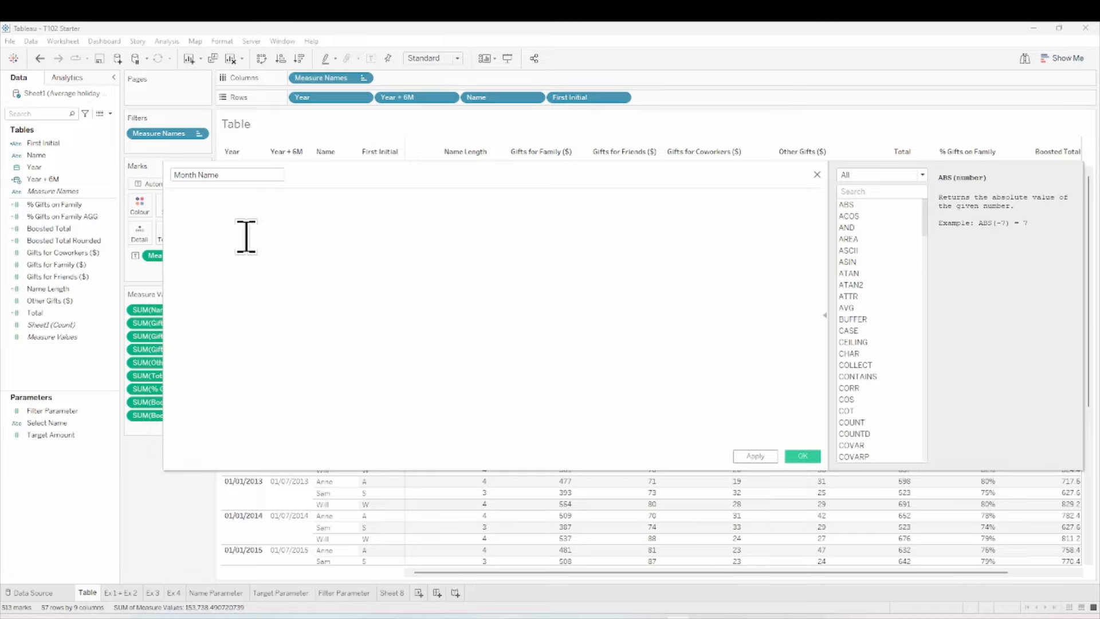
Save Month Name with the formula DATENAME('month',[Year]) and add it to the table's rows directly after Year
{"action": "type", "text": "date"}
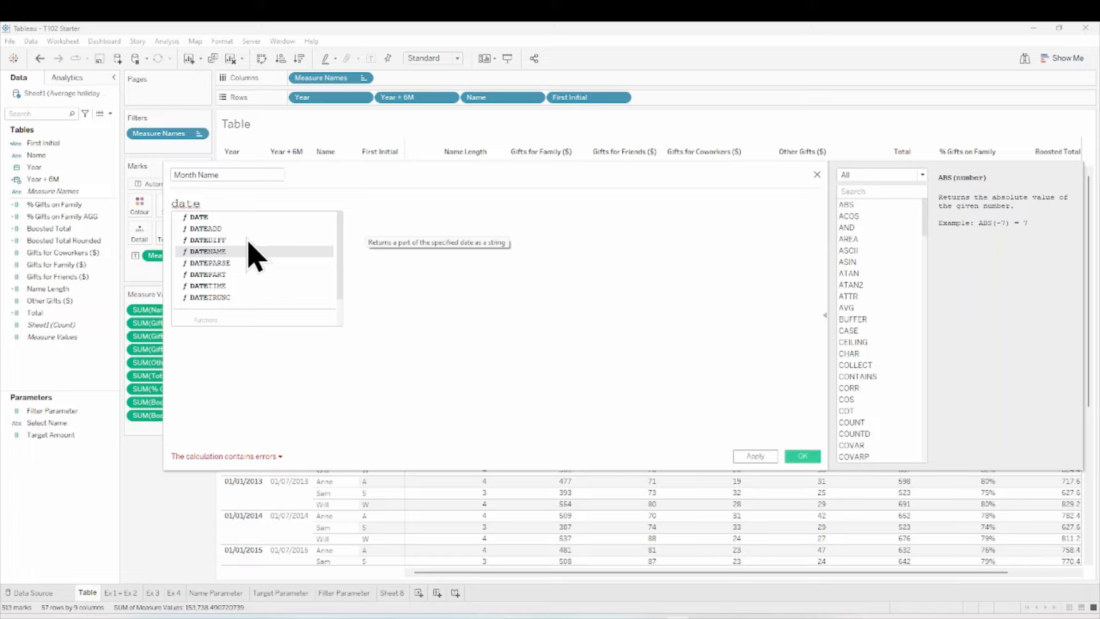
{"action": "left_click", "coordinate": [250, 252]}
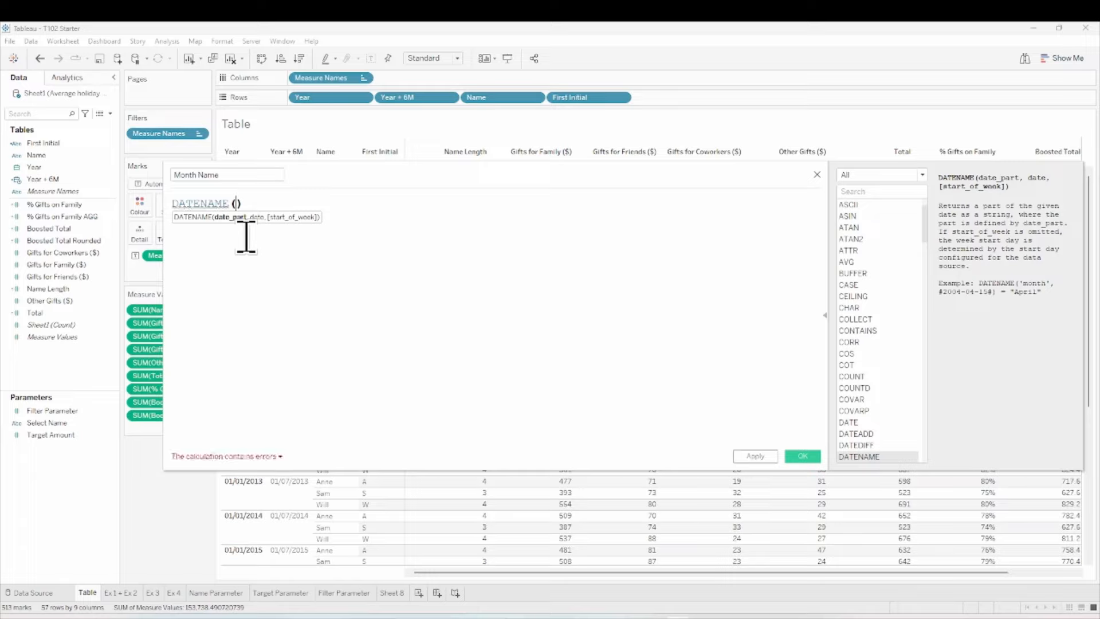
{"action": "type", "text": "'month"}
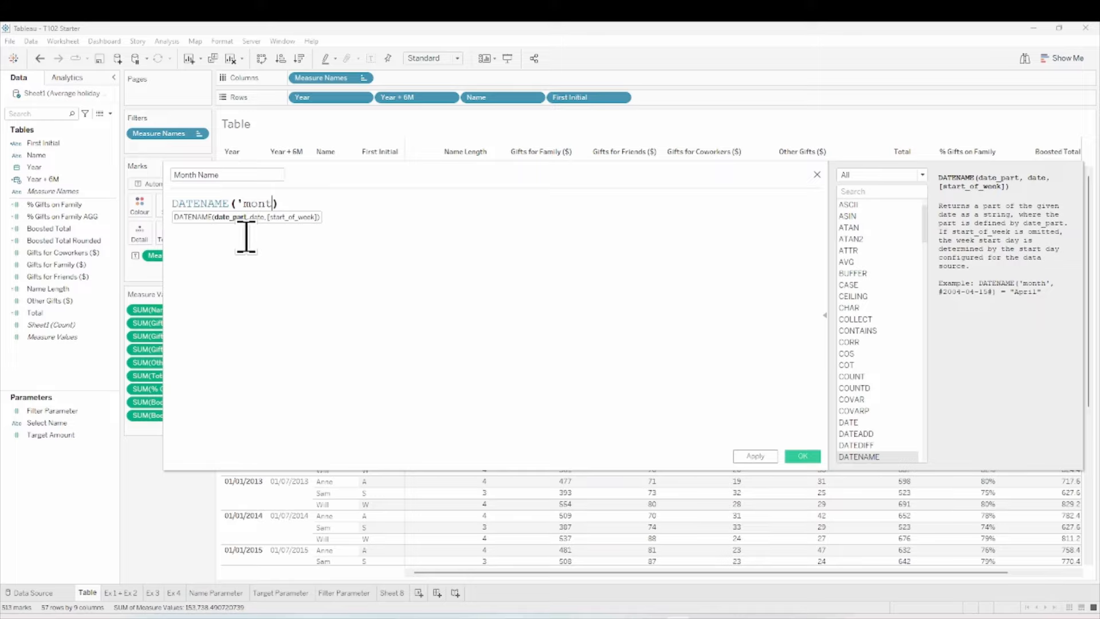
{"action": "type", "text": "'"}
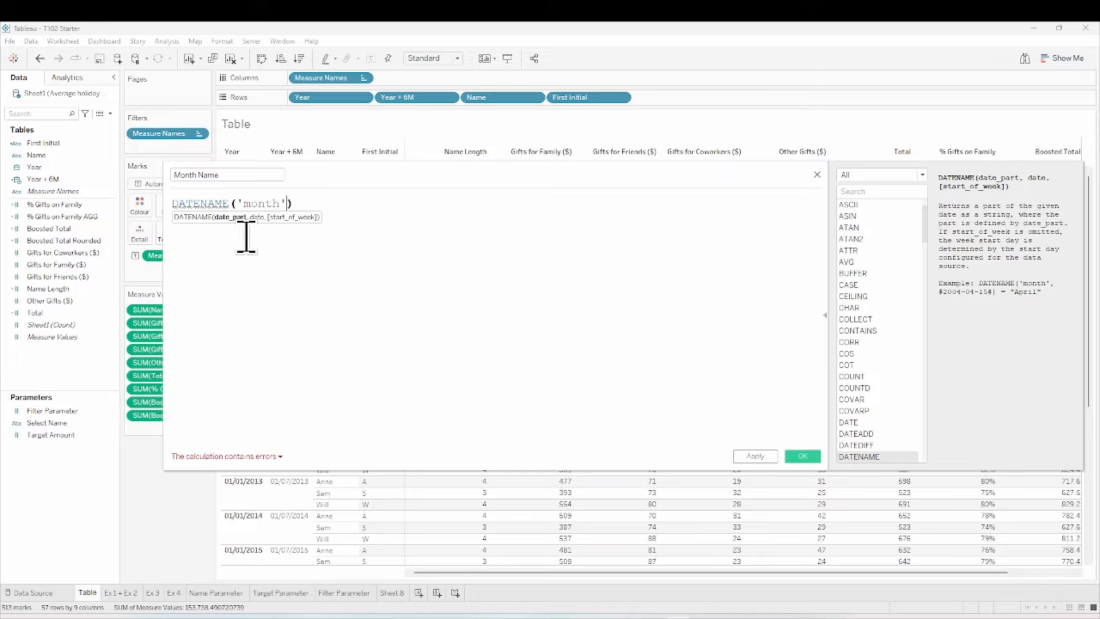
{"action": "type", "text": ",year"}
{"action": "key", "text": "Return"}
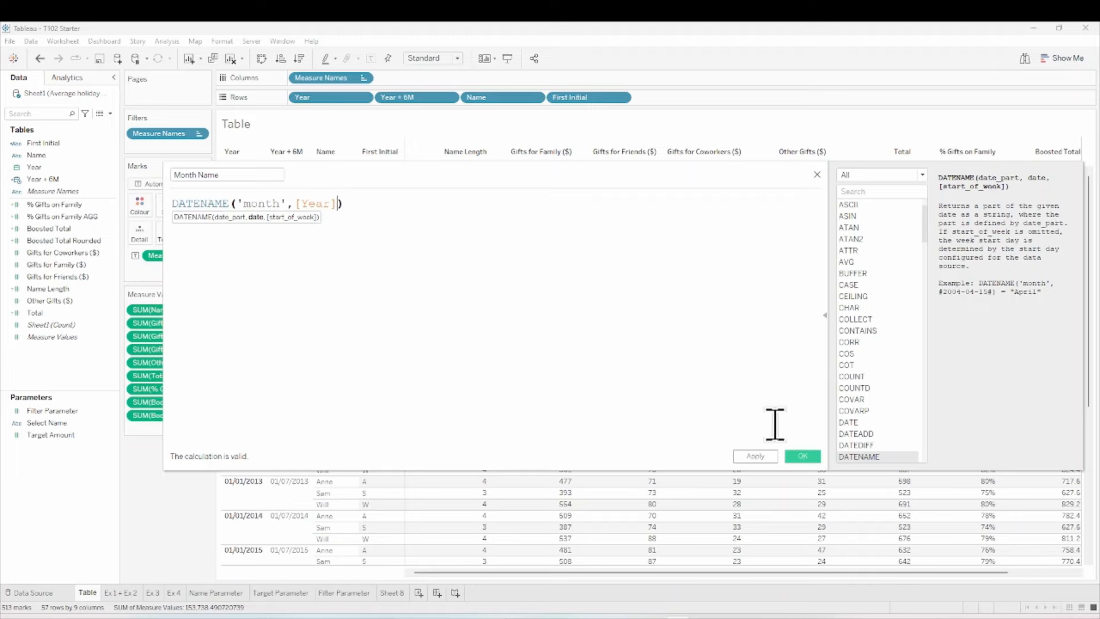
{"action": "left_click", "coordinate": [807, 460]}
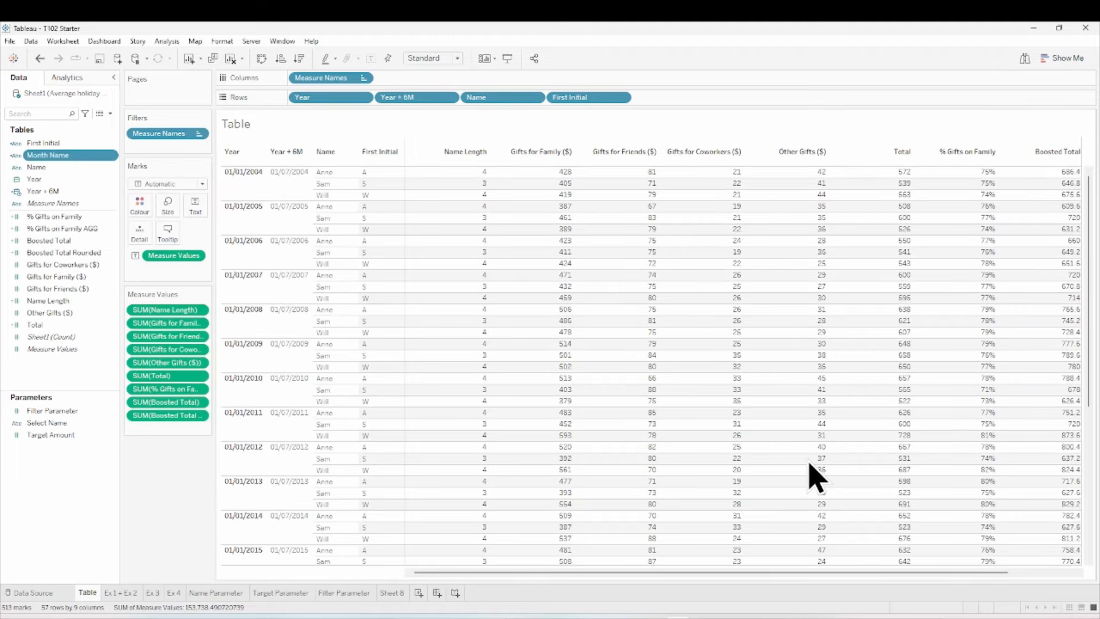
{"action": "left_click_drag", "start_coordinate": [69, 155], "coordinate": [373, 99]}
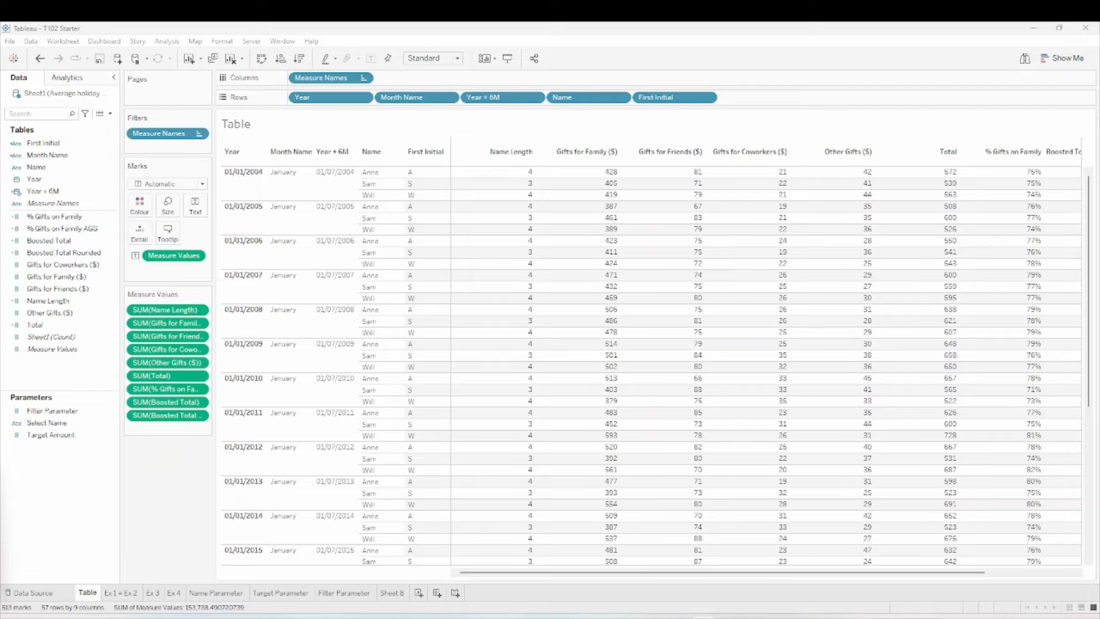
Start a new calculated field named "Within Last 2 Years"
{"action": "left_click", "coordinate": [111, 114]}
{"action": "left_click", "coordinate": [94, 126]}
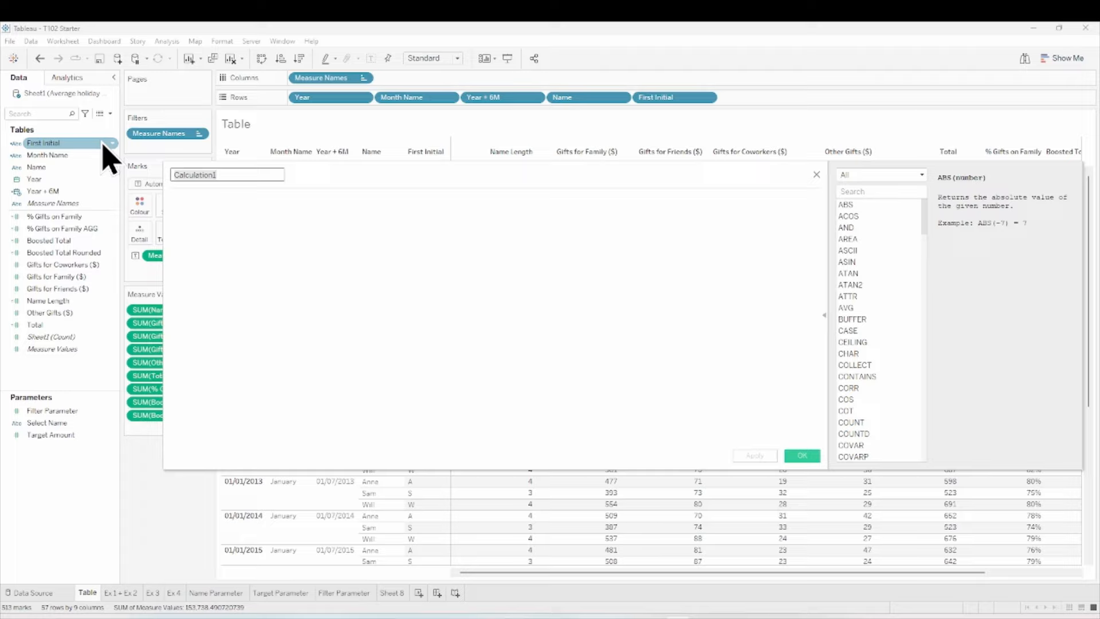
{"action": "type", "text": "Within Last 2 Years"}
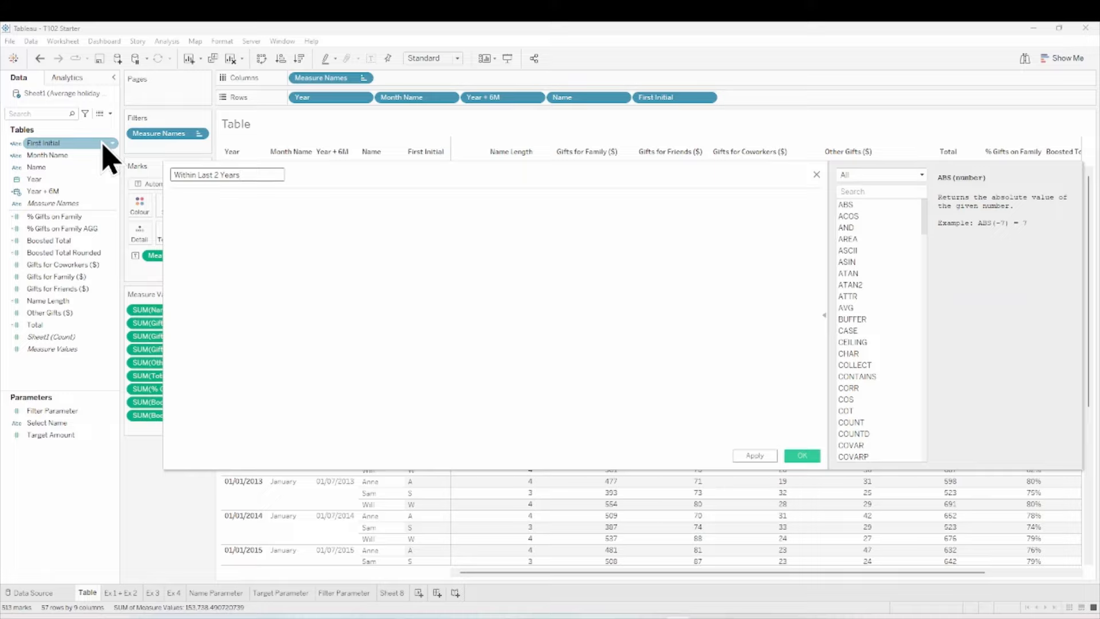
{"action": "left_click", "coordinate": [197, 199]}
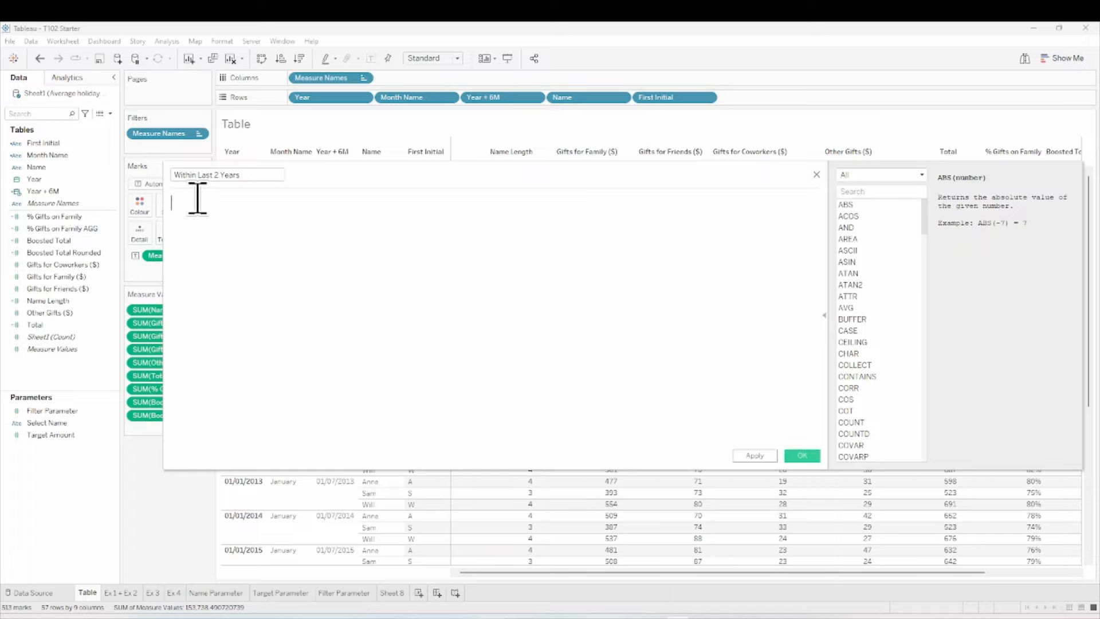
Enter the condition IF DATEDIFF('day',[Year],NOW()) <=730 as the first line of the Within Last 2 Years formula
{"action": "type", "text": "if"}
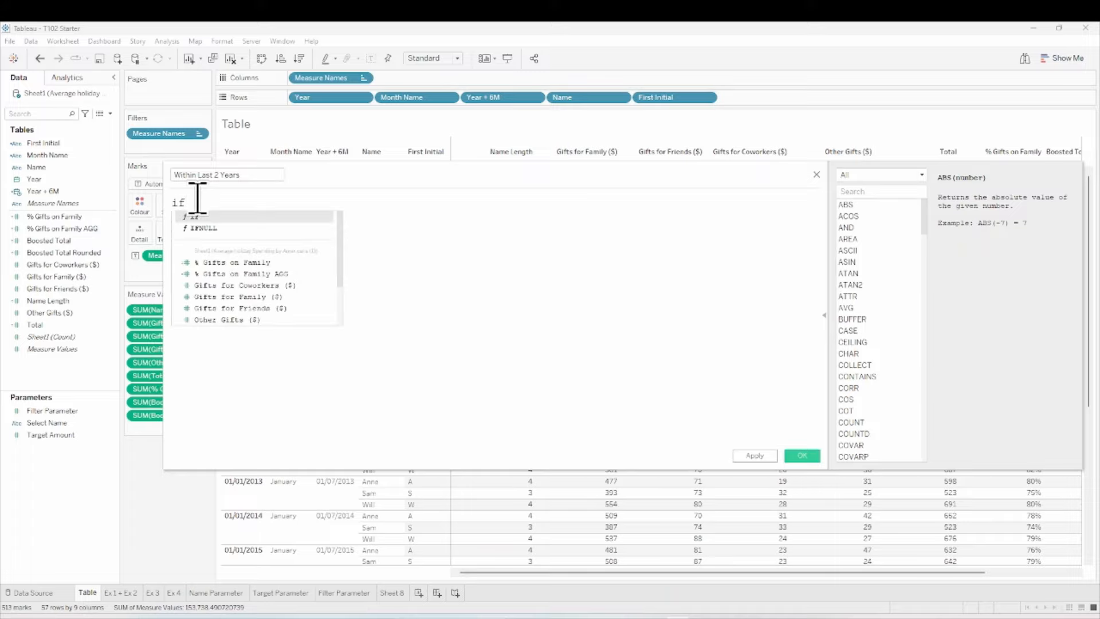
{"action": "left_click", "coordinate": [202, 216]}
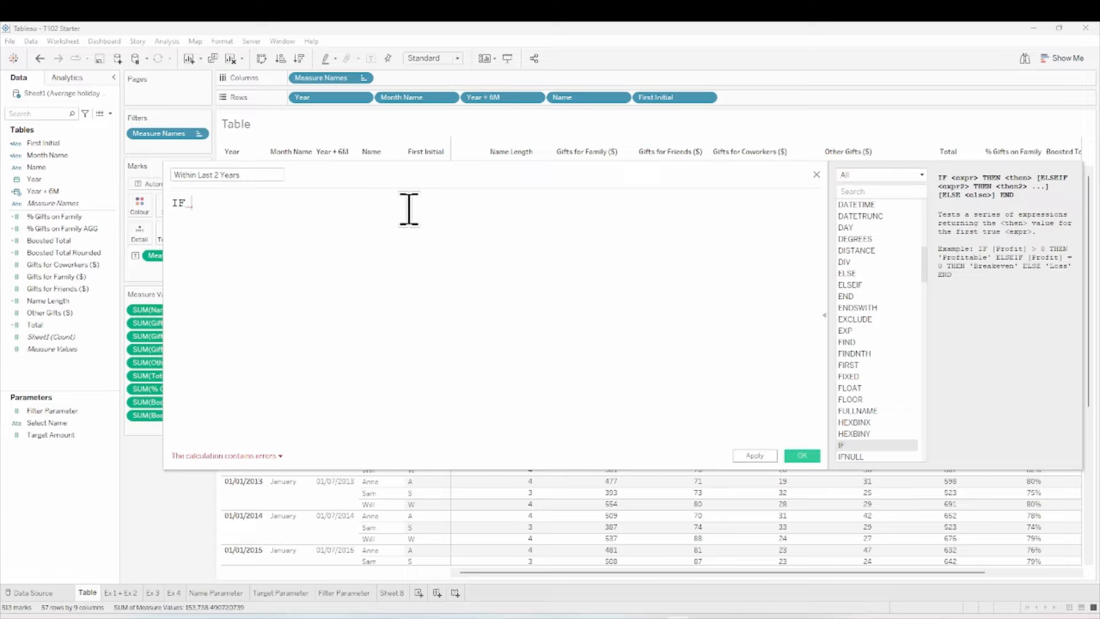
{"action": "type", "text": "date"}
{"action": "key", "text": "Down"}
{"action": "key", "text": "Return"}
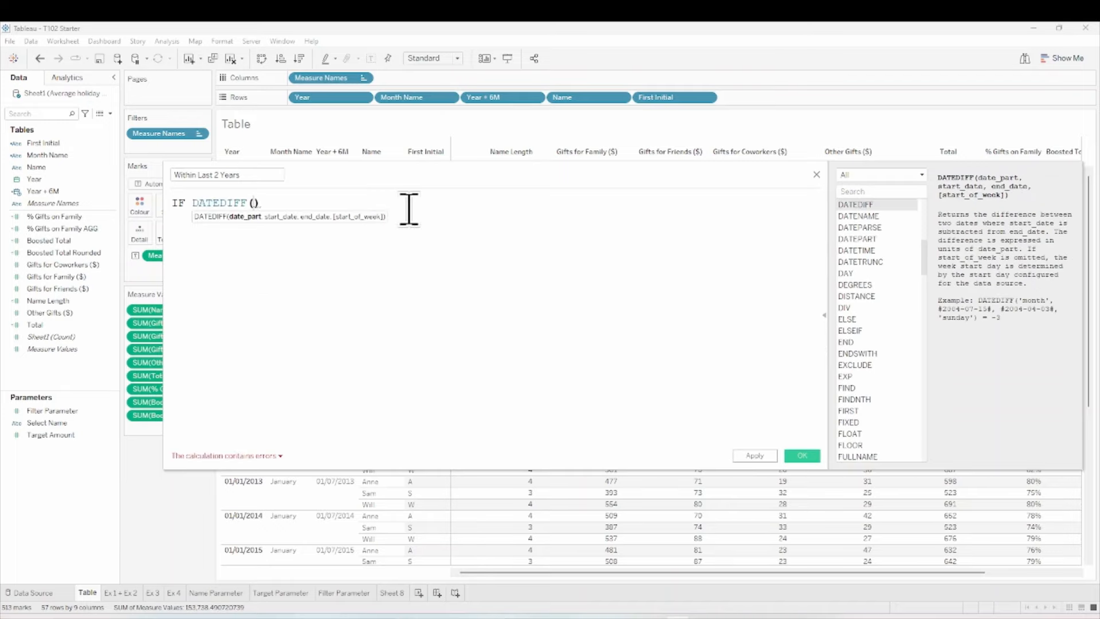
{"action": "type", "text": "'day"}
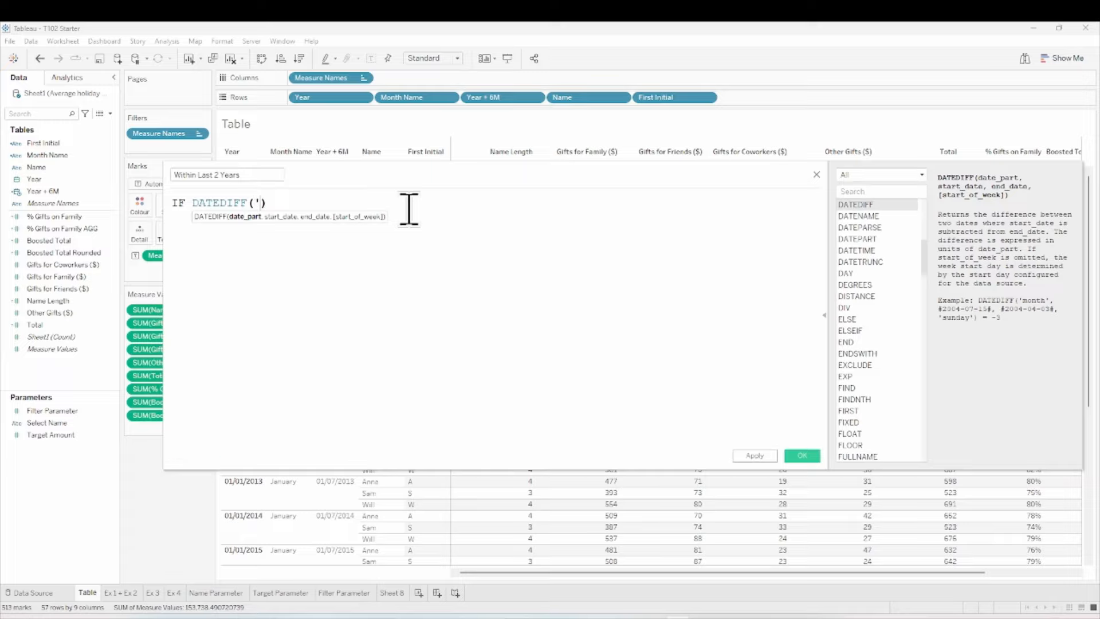
{"action": "type", "text": "'"}
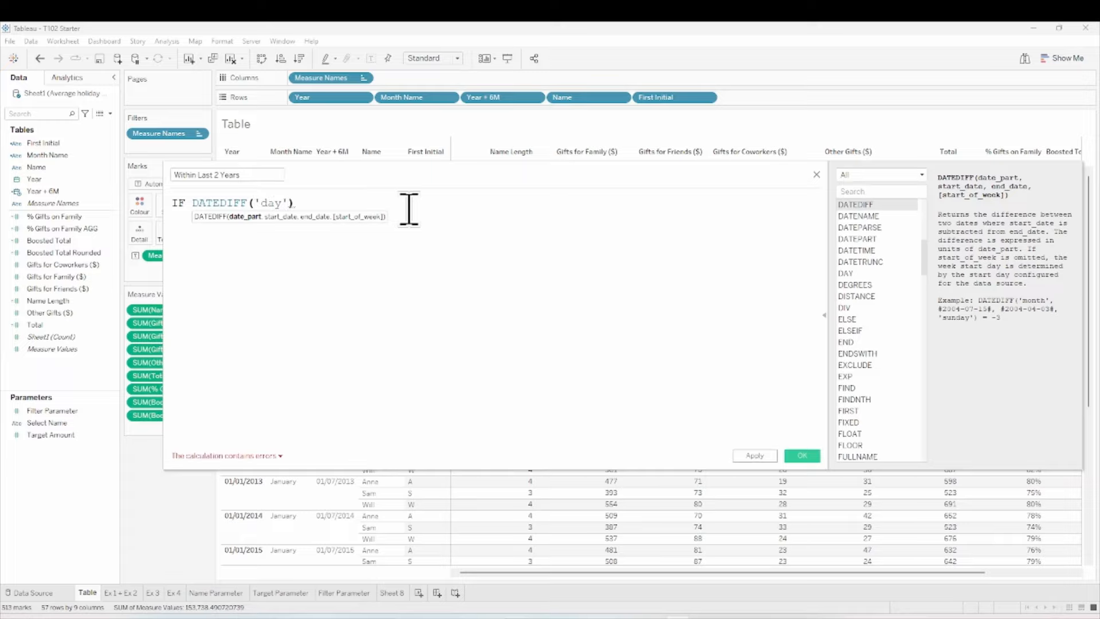
{"action": "type", "text": ","}
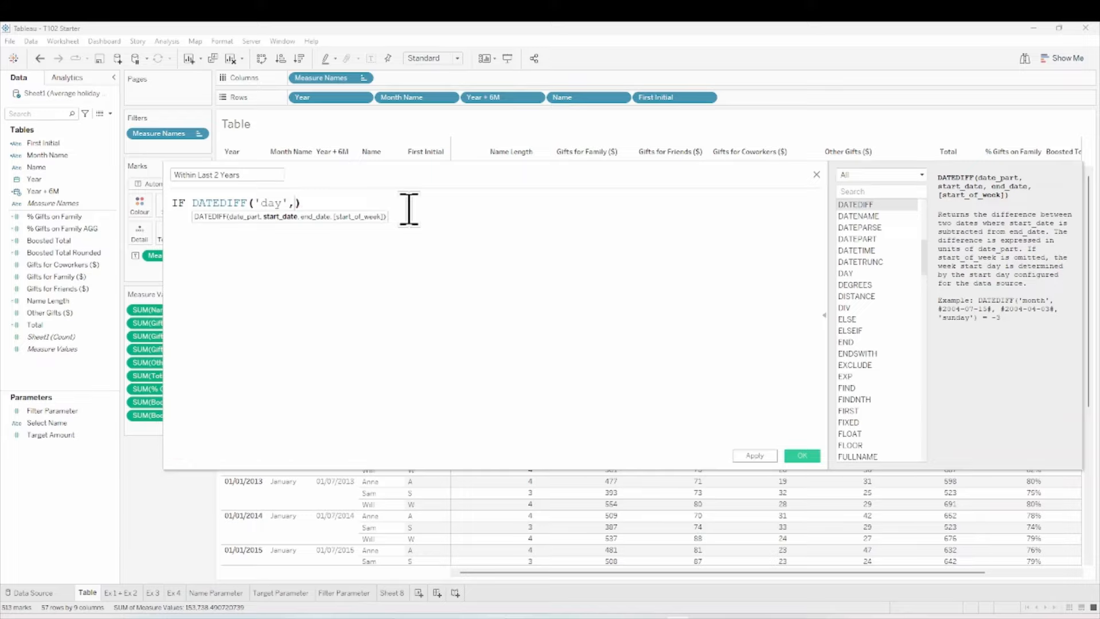
{"action": "type", "text": "y"}
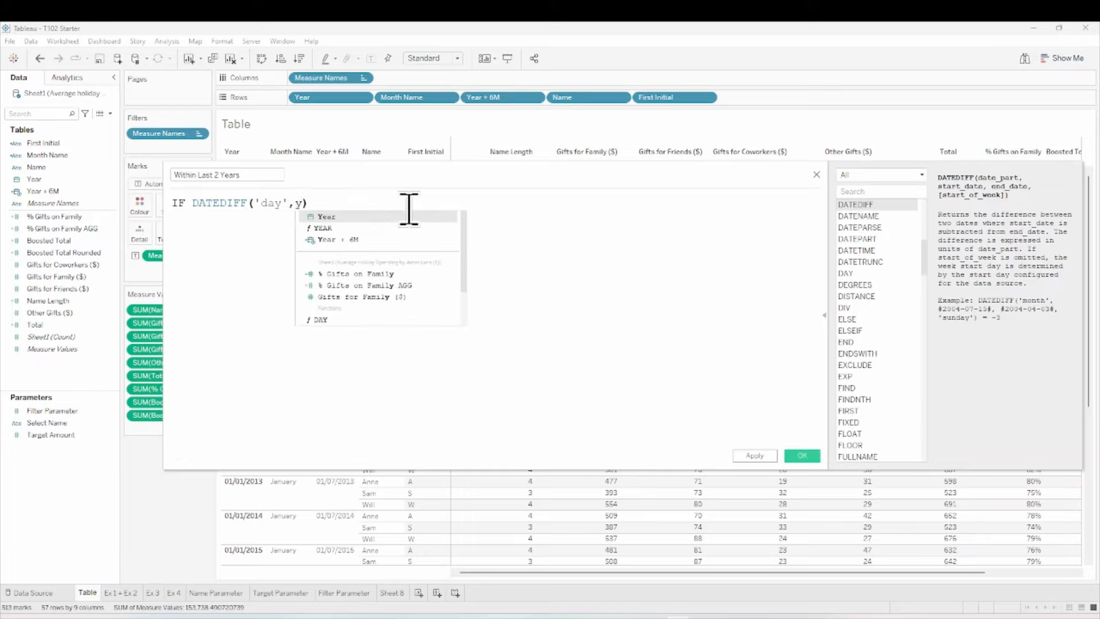
{"action": "key", "text": "Return"}
{"action": "type", "text": ","}
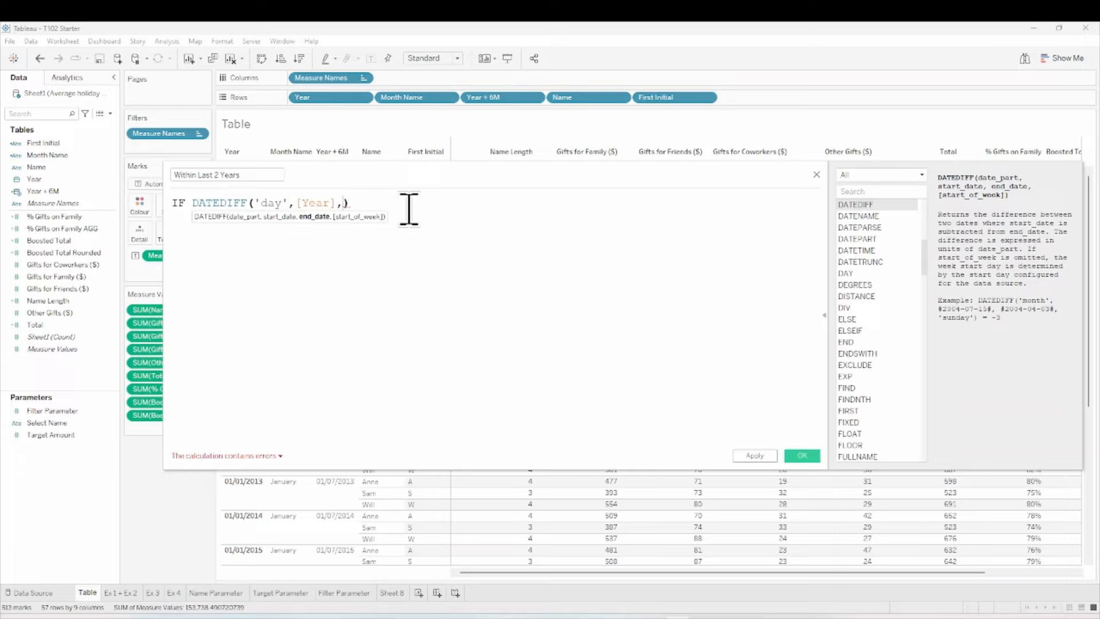
{"action": "type", "text": "n"}
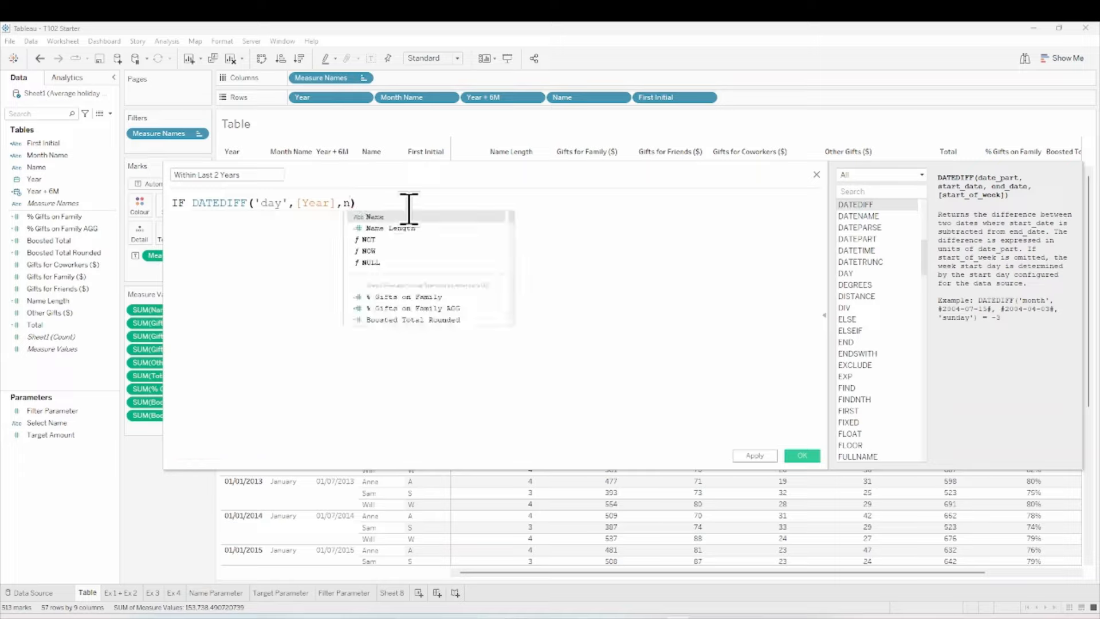
{"action": "type", "text": "ow"}
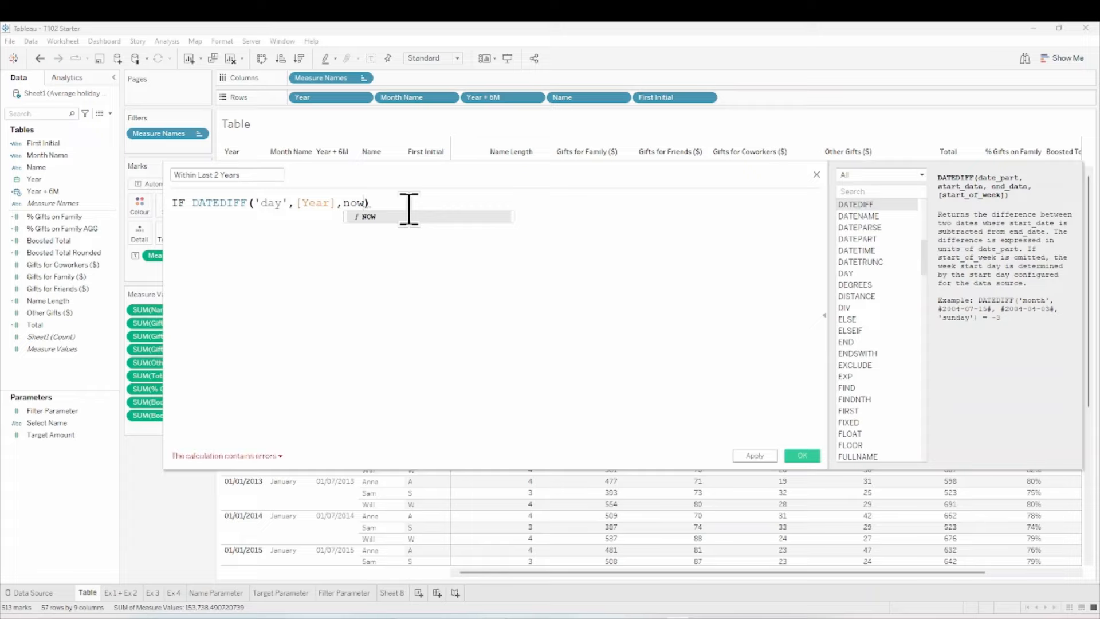
{"action": "key", "text": "Return"}
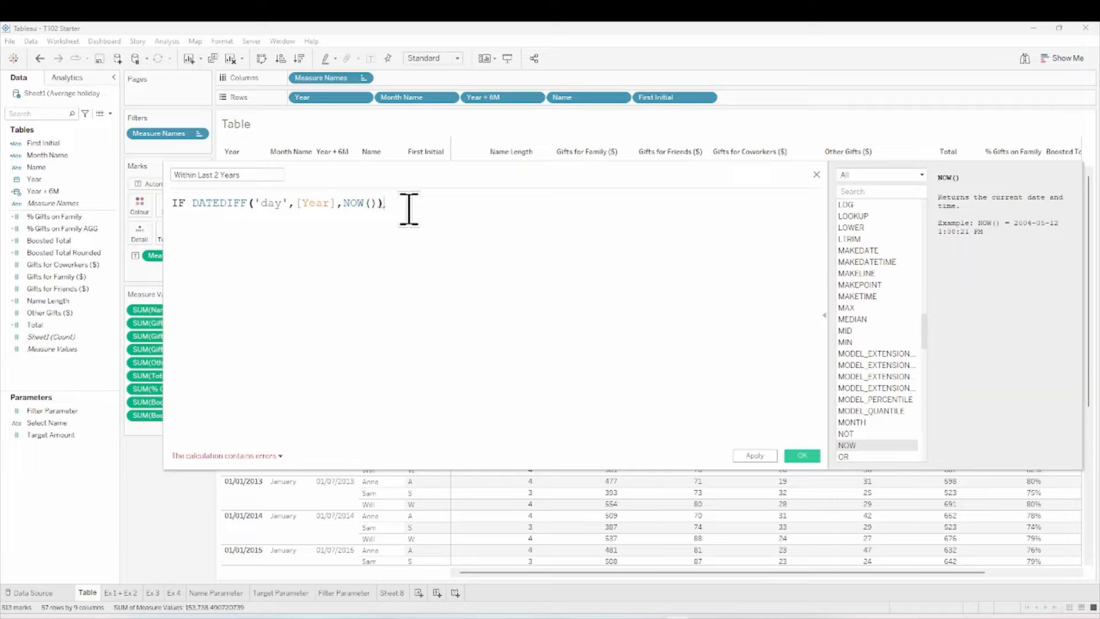
{"action": "type", "text": "<= 30"}
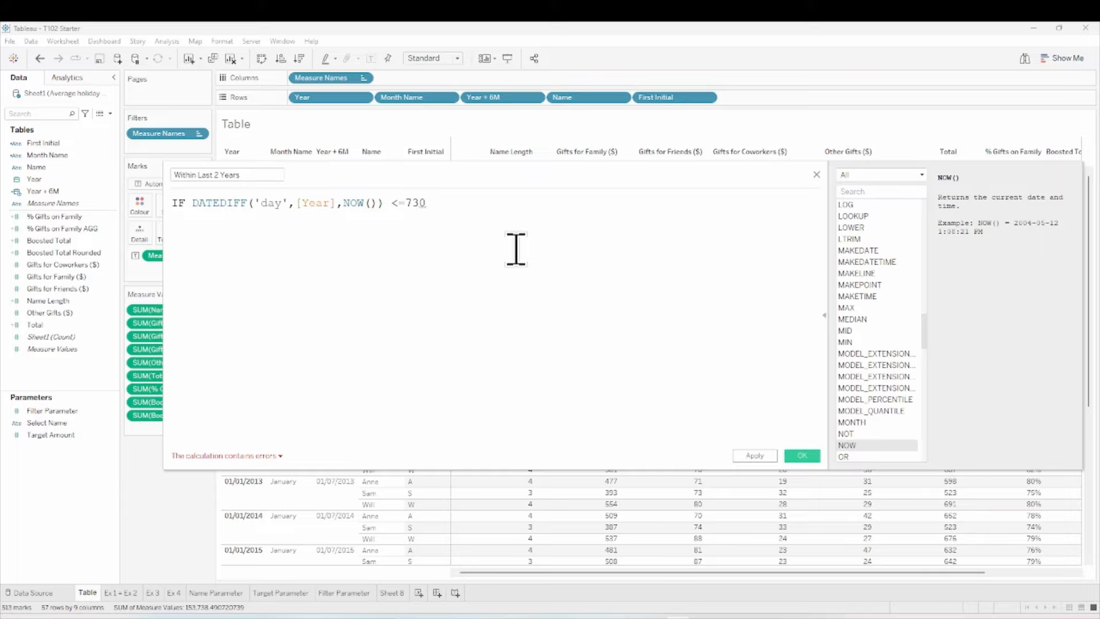
Complete the formula with THEN 'WITHIN LAST 2 YEARS', ELSE 'OLDER THAN THAT' and END on separate lines
{"action": "key", "text": "Return"}
{"action": "type", "text": "THEN"}
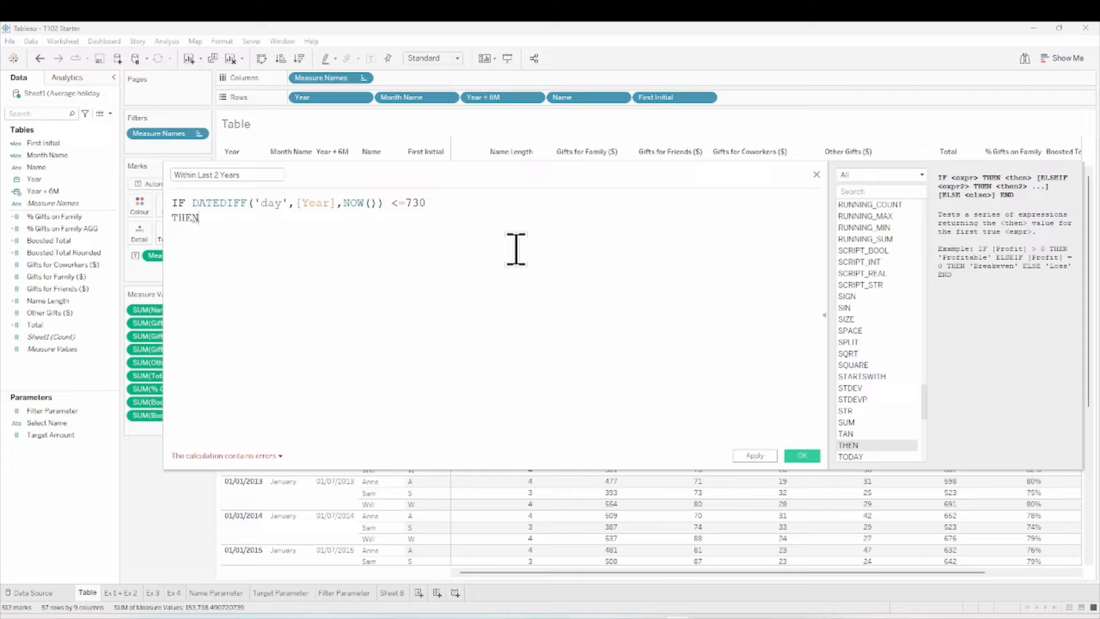
{"action": "type", "text": " 'WITHIN "}
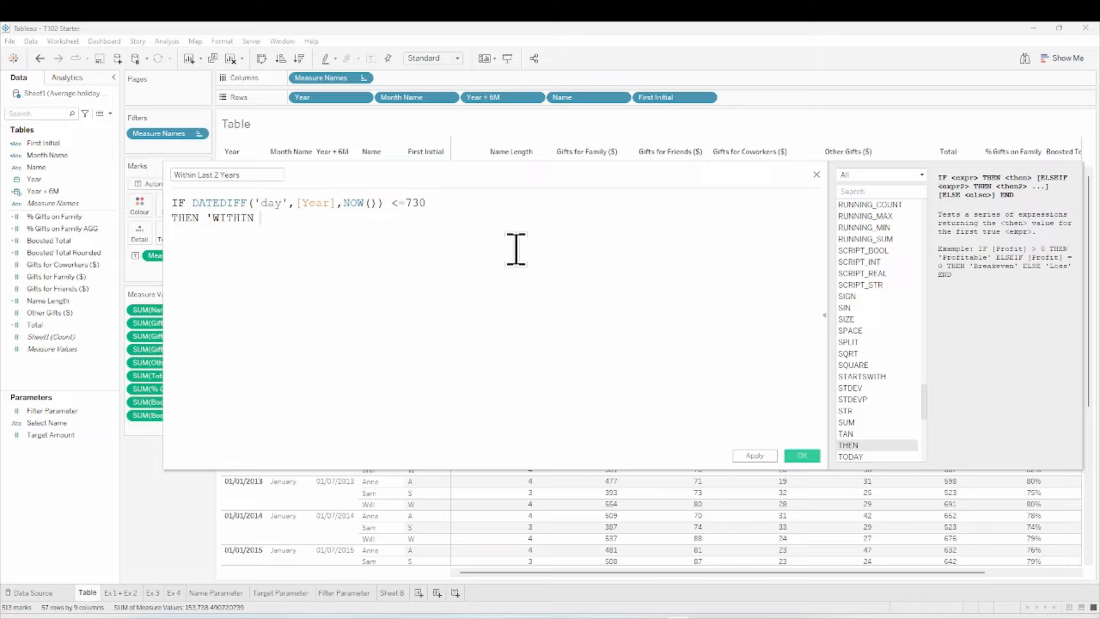
{"action": "type", "text": "LAST 2 YEARS'"}
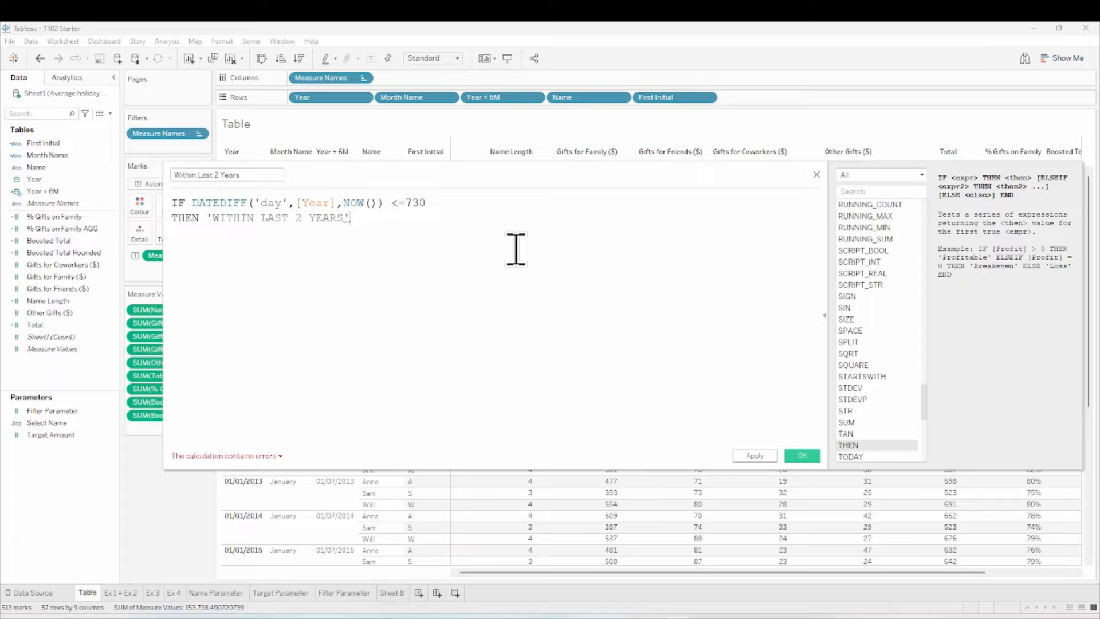
{"action": "key", "text": "Return"}
{"action": "type", "text": "ELS"}
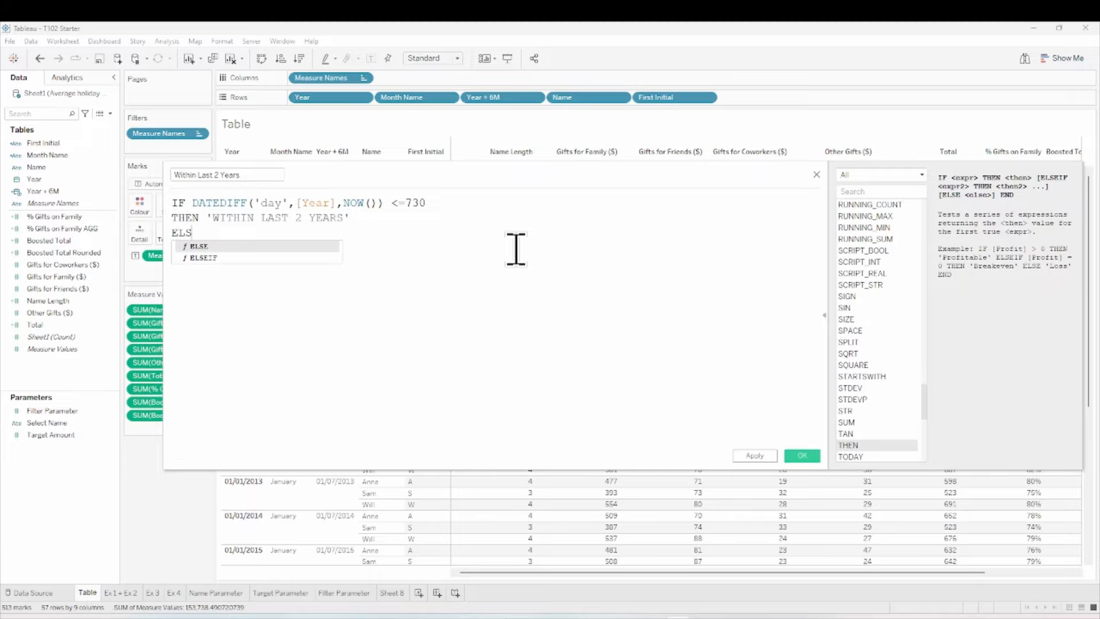
{"action": "type", "text": "E "}
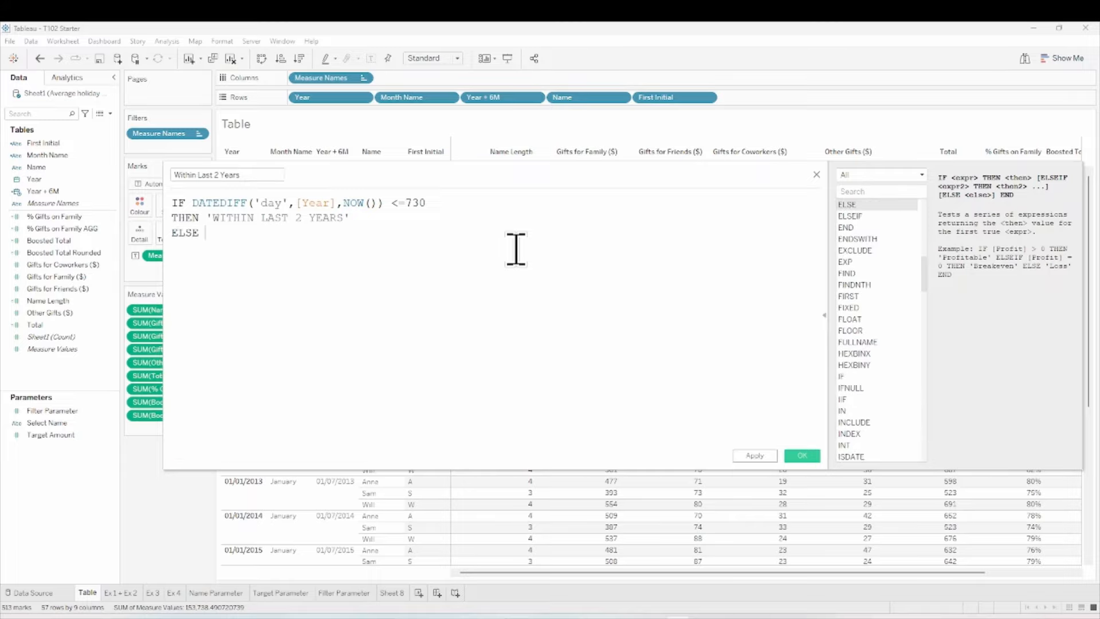
{"action": "type", "text": "'OLDER THAN THAT'"}
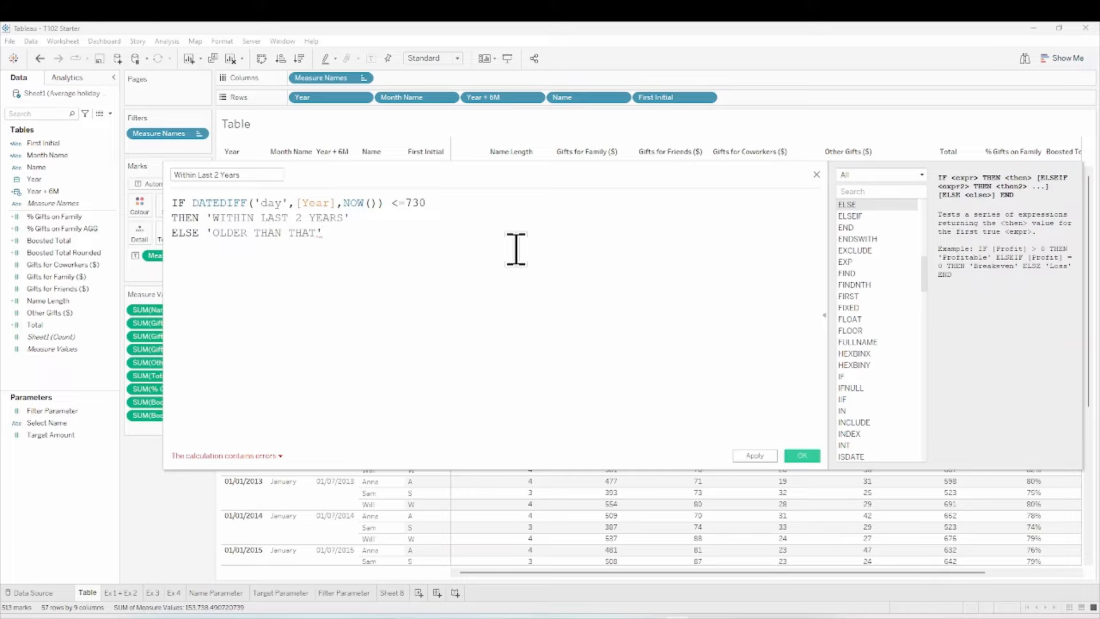
{"action": "key", "text": "Return"}
{"action": "type", "text": "END"}
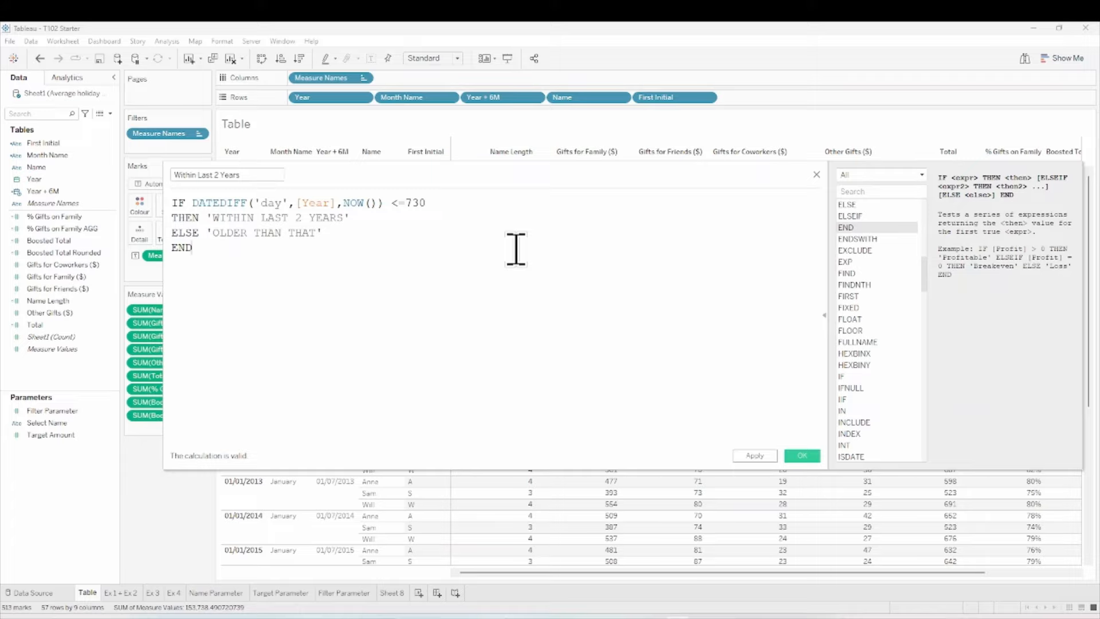
Remove END from the formula to view the calculation's error details, and put END back
{"action": "key", "text": "BackSpace"}
{"action": "key", "text": "BackSpace"}
{"action": "key", "text": "BackSpace"}
{"action": "left_click", "coordinate": [257, 464]}
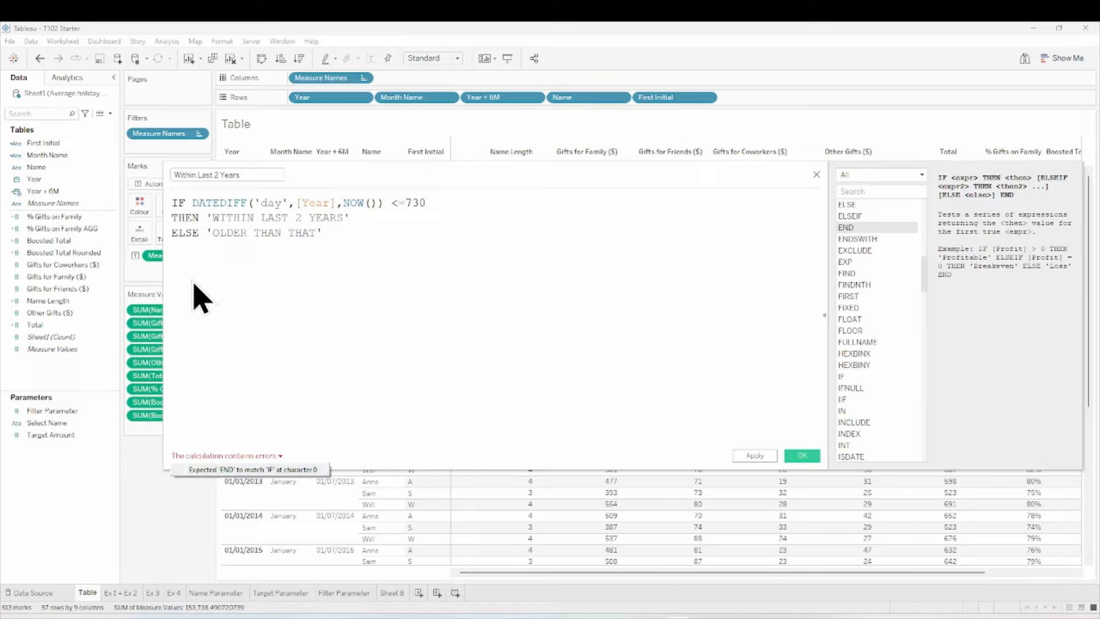
{"action": "left_click", "coordinate": [183, 254]}
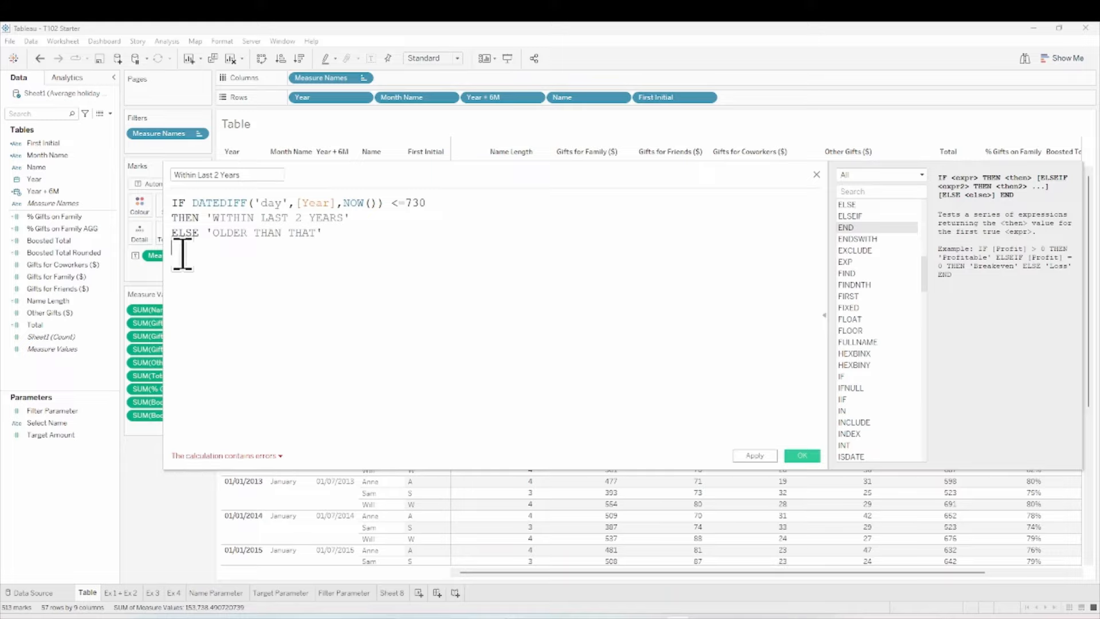
{"action": "type", "text": "END"}
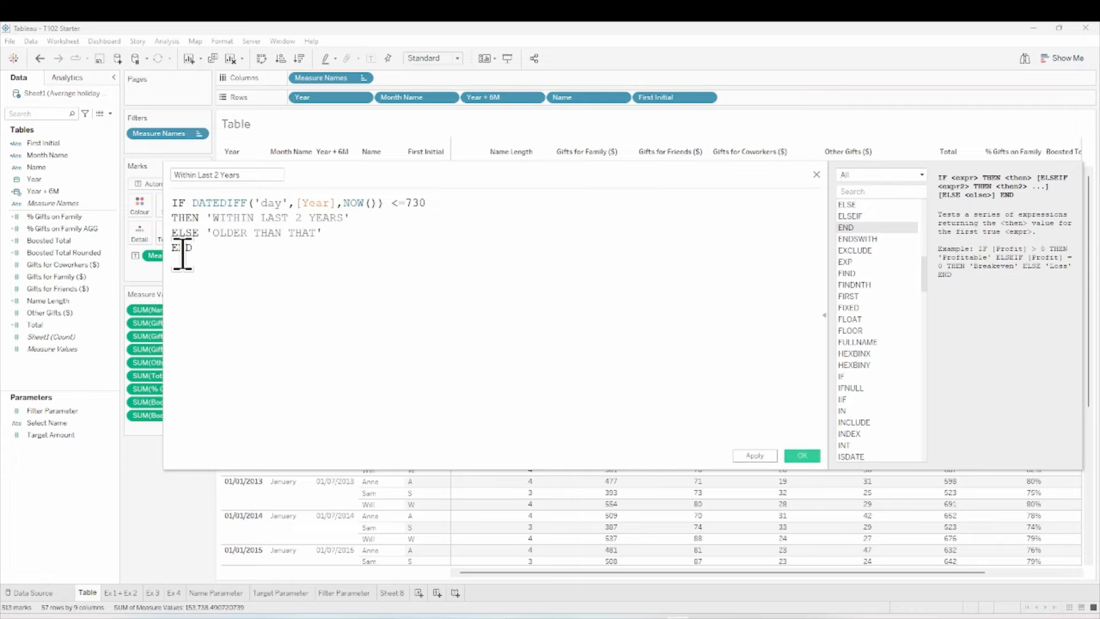
Save Within Last 2 Years and add it to the table's rows between Month Name and Year + 6M, checking its values
{"action": "left_click", "coordinate": [803, 456]}
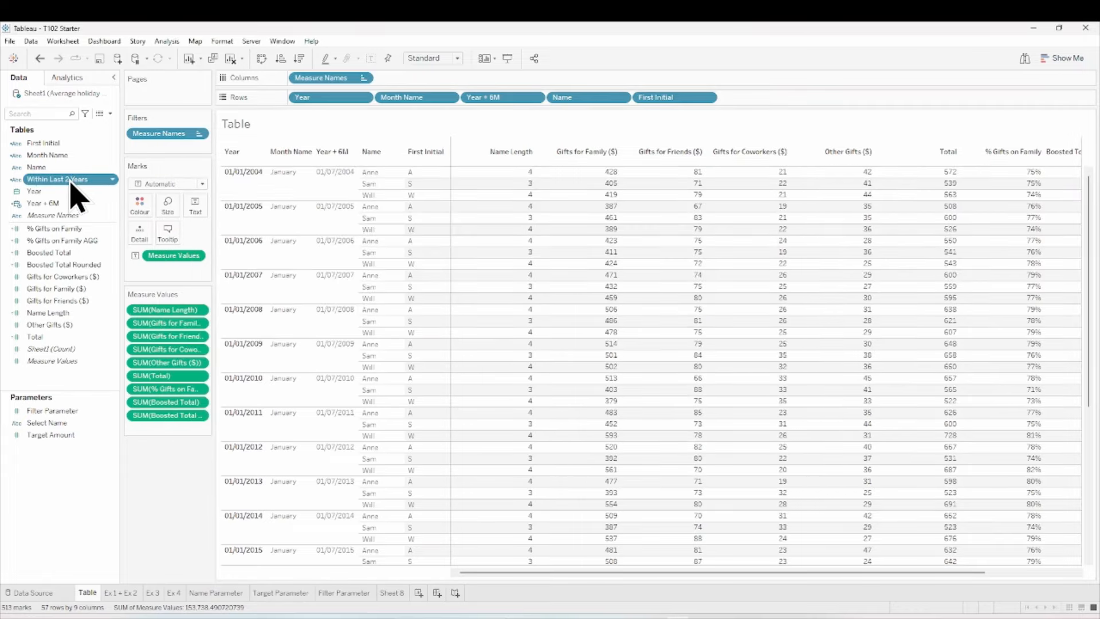
{"action": "mouse_move", "coordinate": [74, 179]}
{"action": "left_mouse_down"}
{"action": "mouse_move", "coordinate": [162, 203]}
{"action": "mouse_move", "coordinate": [338, 169]}
{"action": "mouse_move", "coordinate": [458, 99]}
{"action": "left_mouse_up"}
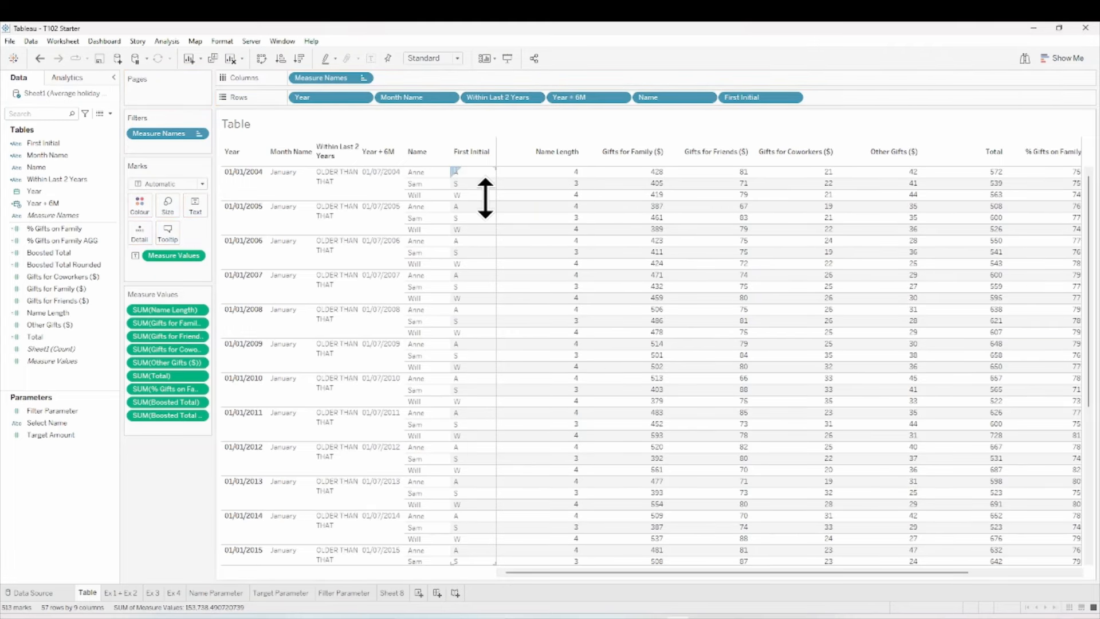
{"action": "scroll", "coordinate": [363, 509], "scroll_direction": "down", "scroll_amount": 7}
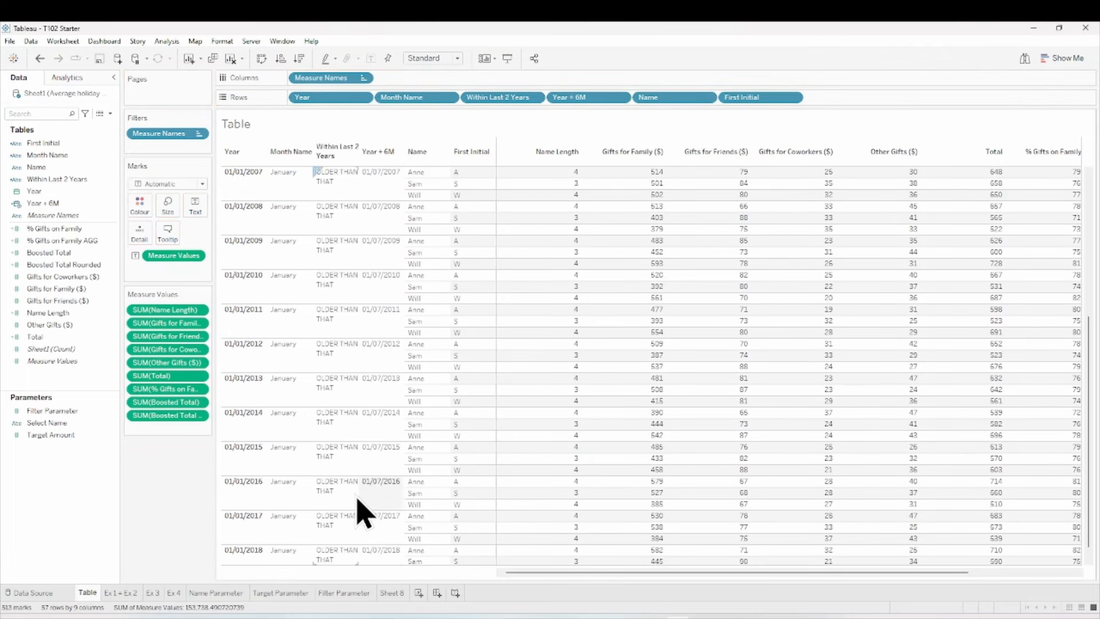
{"action": "scroll", "coordinate": [355, 497], "scroll_direction": "up", "scroll_amount": 7}
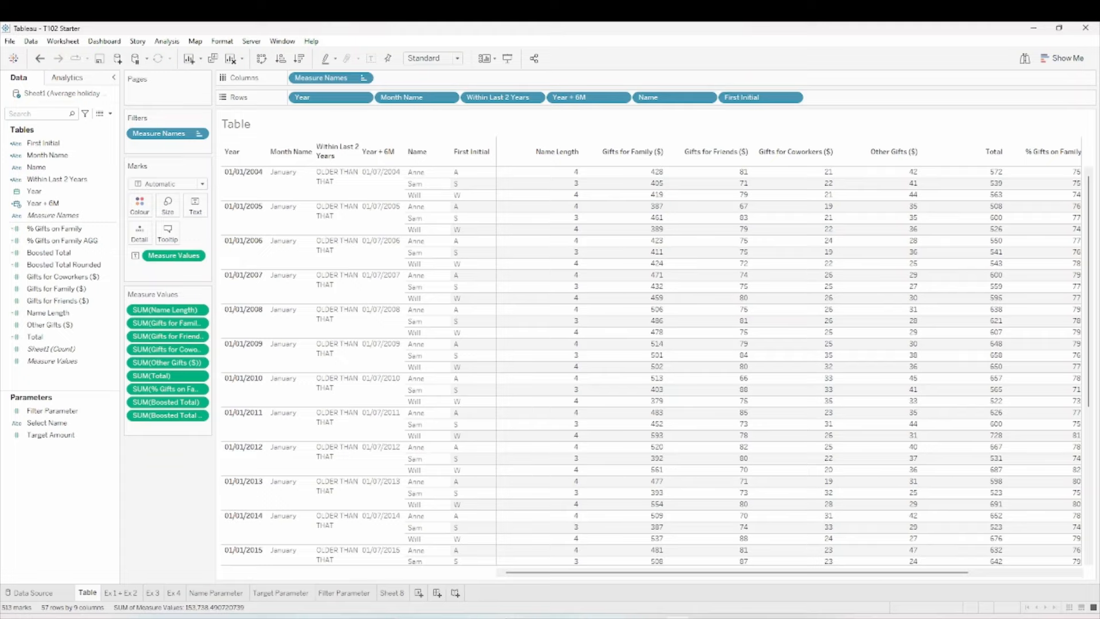
Start a new calculated field named "Spent over 600?"
{"action": "key", "text": "alt+Tab"}
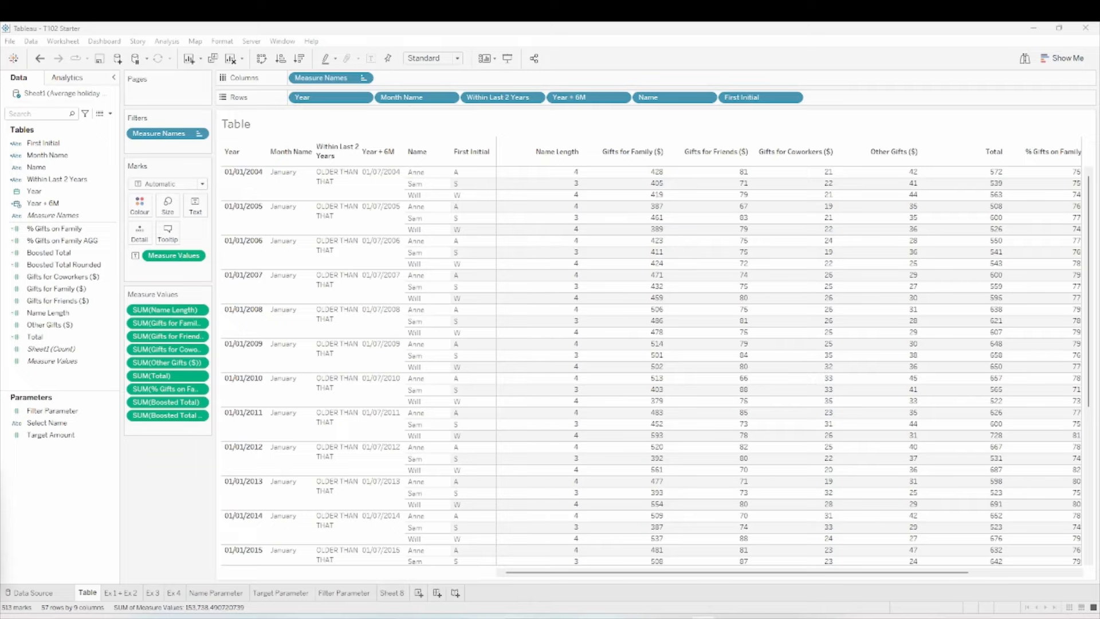
{"action": "left_click", "coordinate": [110, 113]}
{"action": "left_click", "coordinate": [92, 122]}
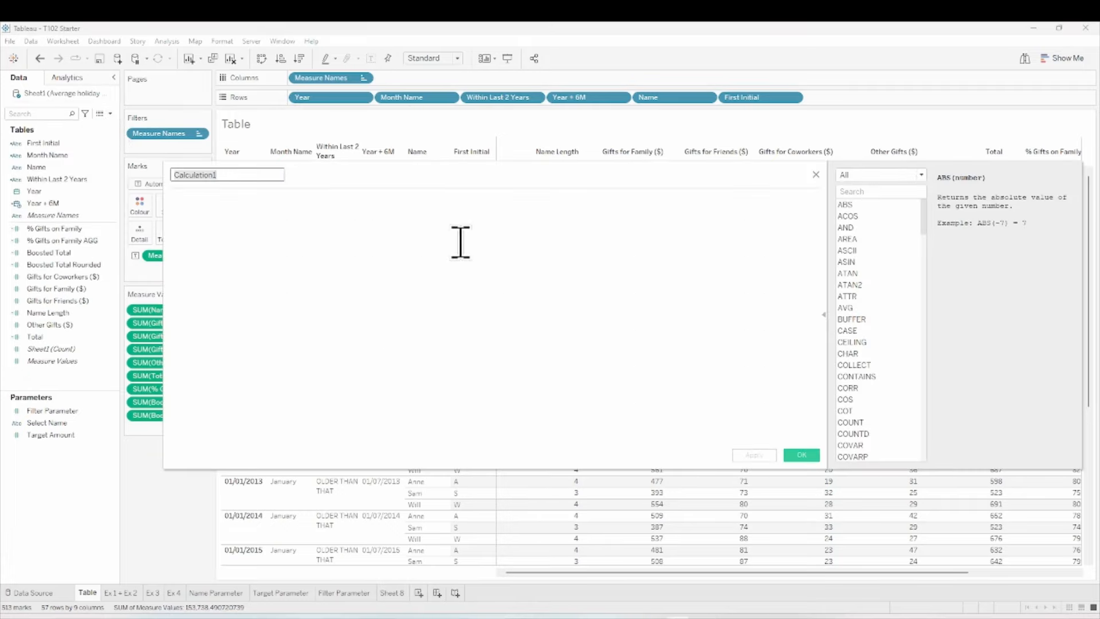
{"action": "type", "text": "Sp"}
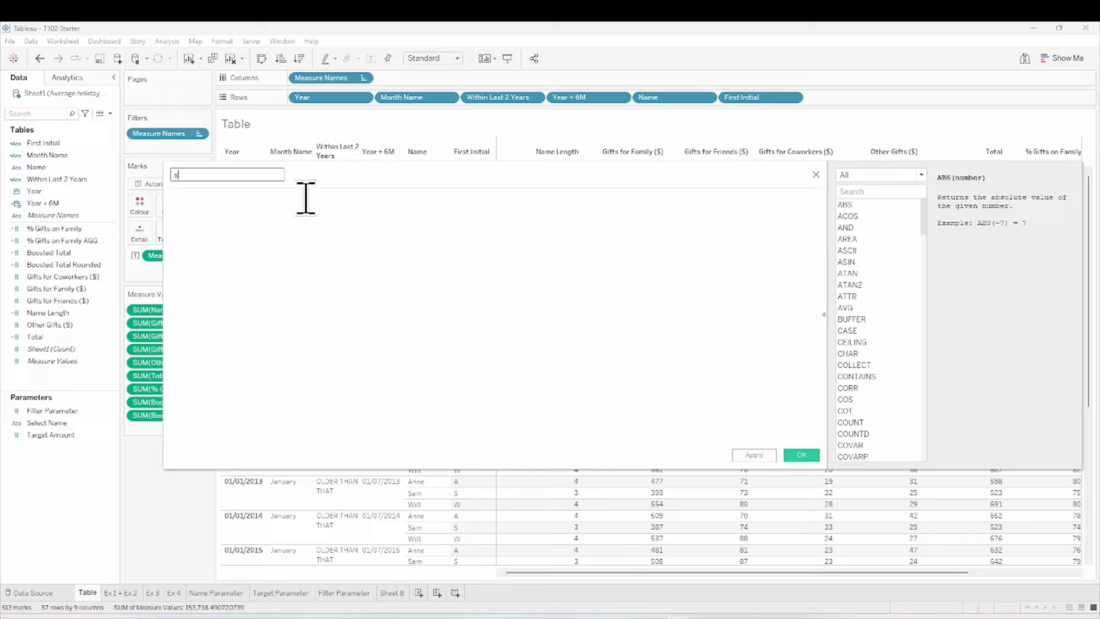
{"action": "key", "text": "BackSpace"}
{"action": "key", "text": "BackSpace"}
{"action": "type", "text": "Spent over 600?"}
{"action": "left_click", "coordinate": [267, 227]}
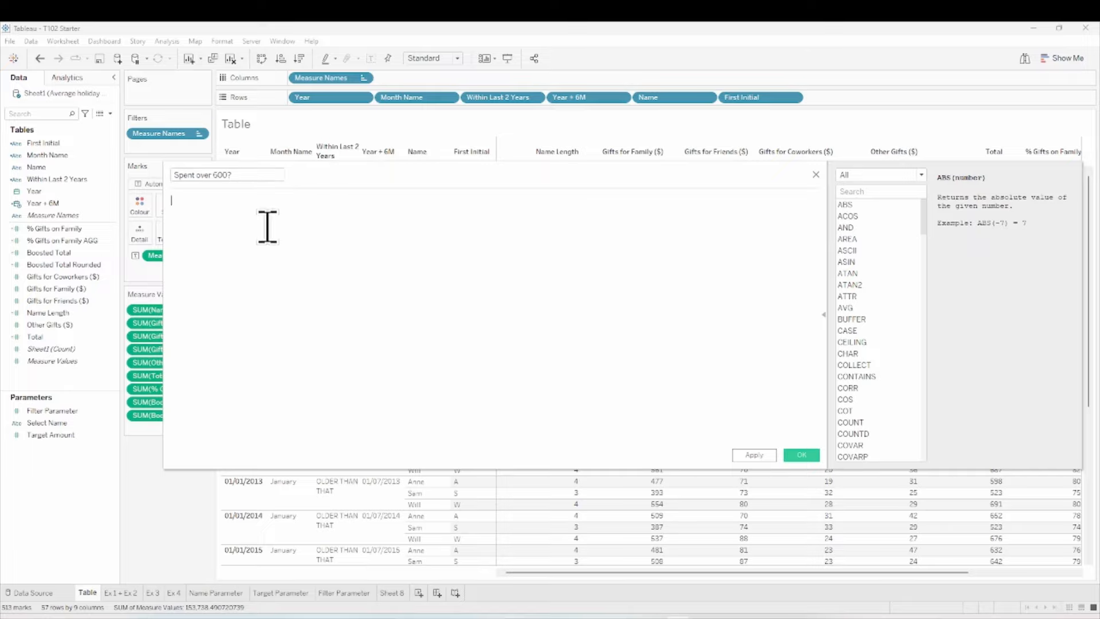
Begin the Spent over 600? formula with IF [Total] > 600 and THEN 'OVER' on separate lines
{"action": "type", "text": "IF tit"}
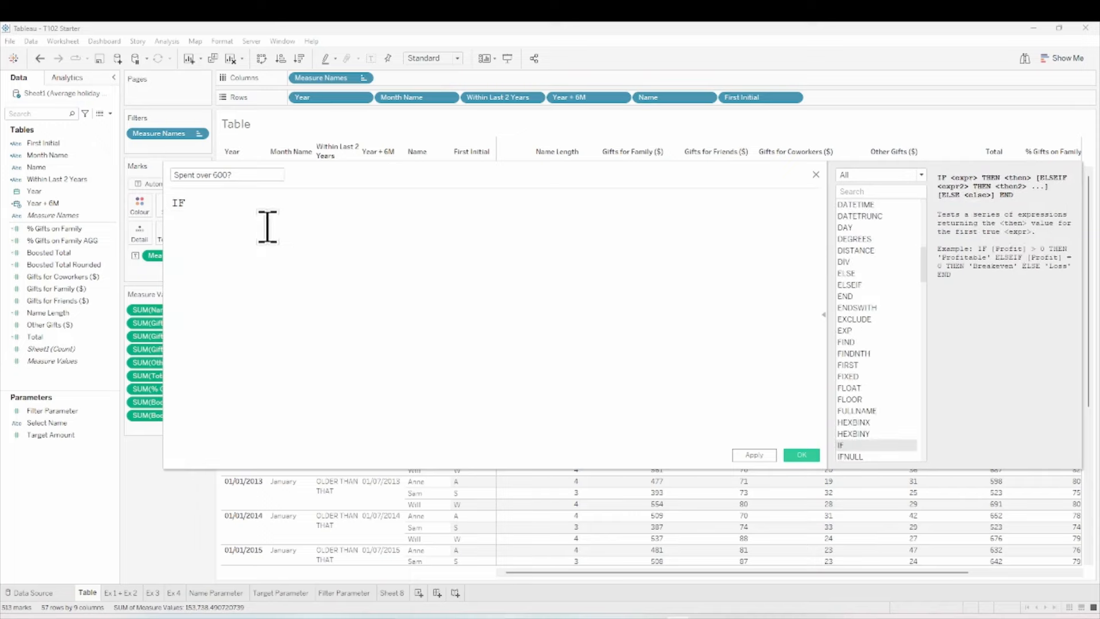
{"action": "key", "text": "BackSpace"}
{"action": "key", "text": "BackSpace"}
{"action": "type", "text": "ot"}
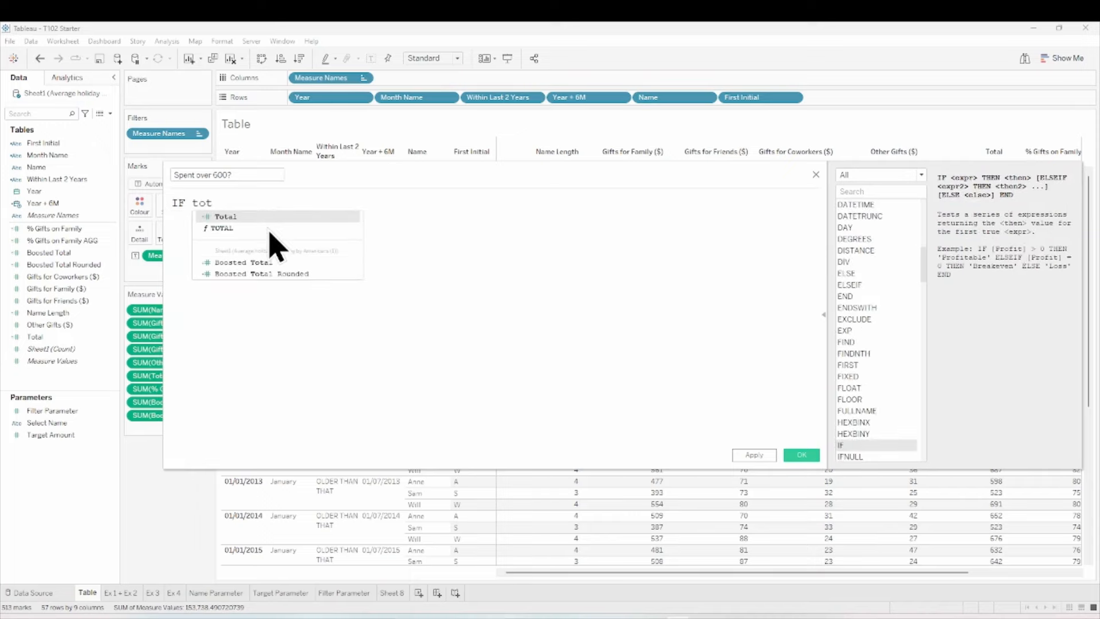
{"action": "key", "text": "Return"}
{"action": "type", "text": "> 600"}
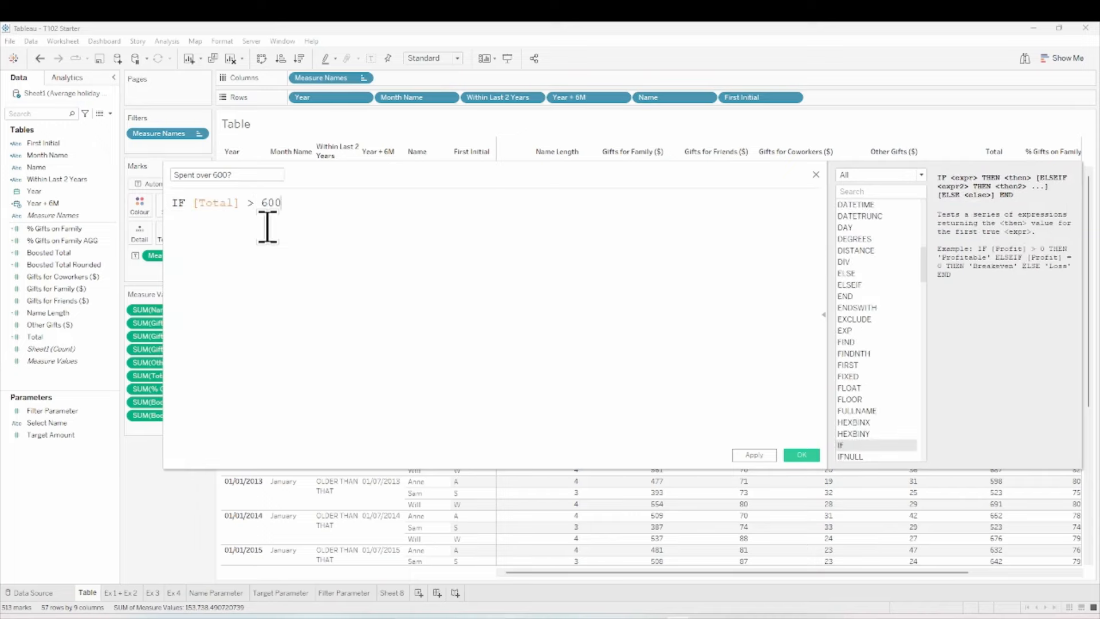
{"action": "key", "text": "Return"}
{"action": "type", "text": "TH"}
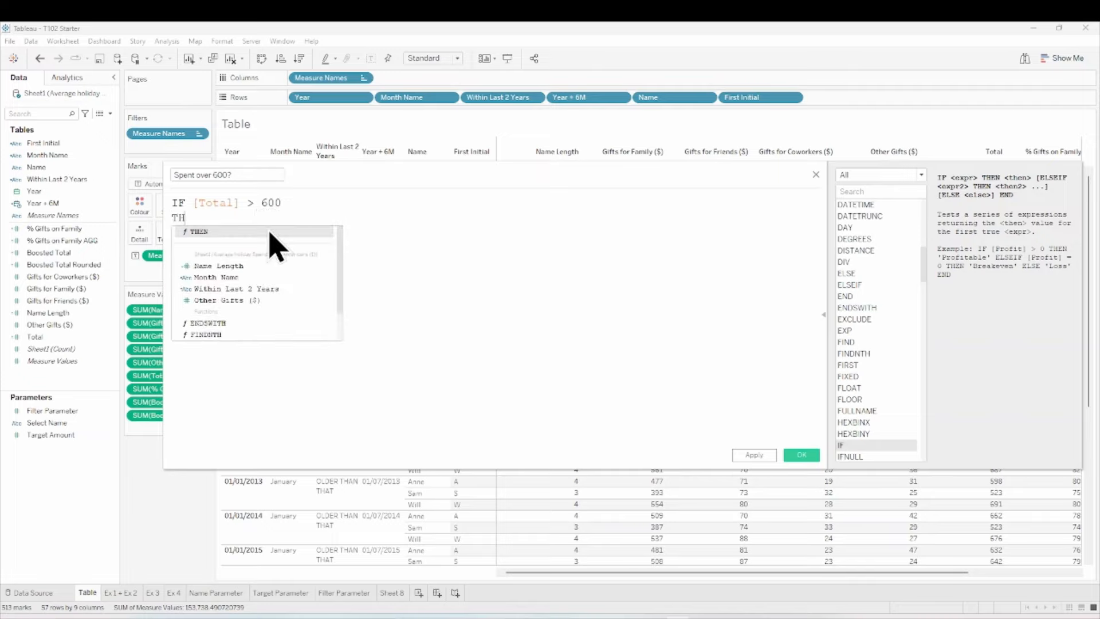
{"action": "type", "text": "EN 'OVER'"}
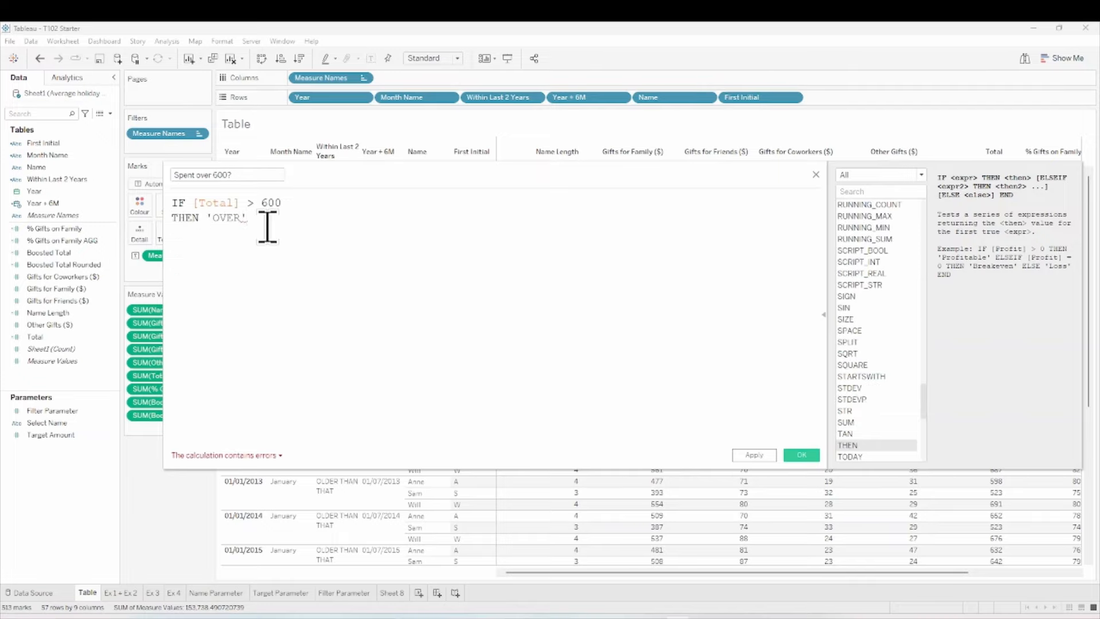
Extend the formula with ELSEIF [Total] < 600 and THEN 'UNDER' on separate lines
{"action": "key", "text": "Return"}
{"action": "type", "text": "ELSEI"}
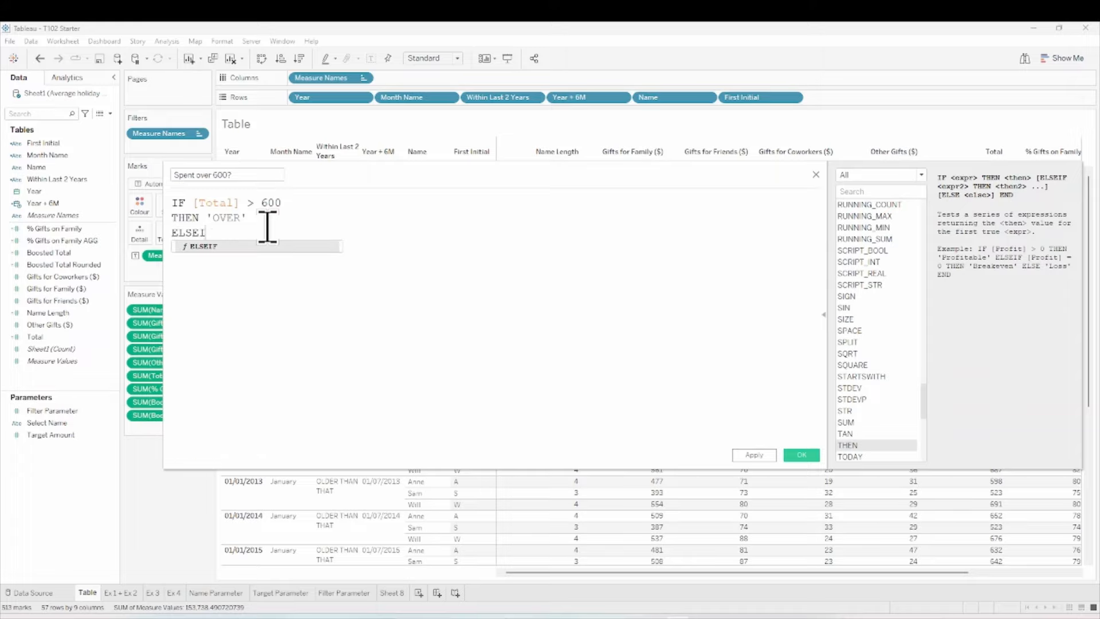
{"action": "type", "text": "F "}
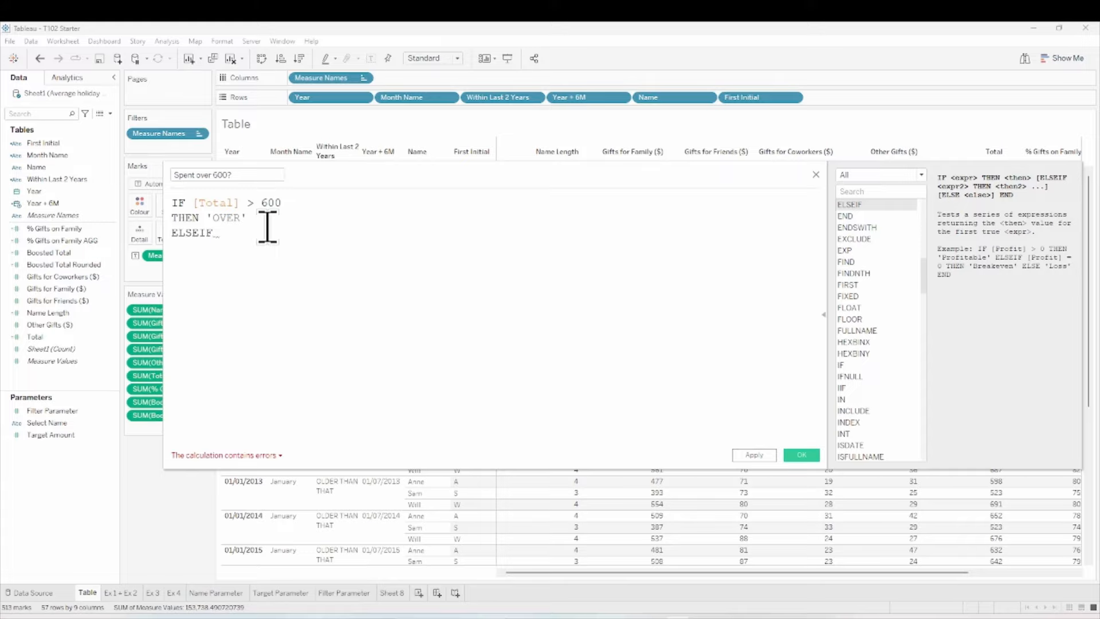
{"action": "type", "text": "TOT"}
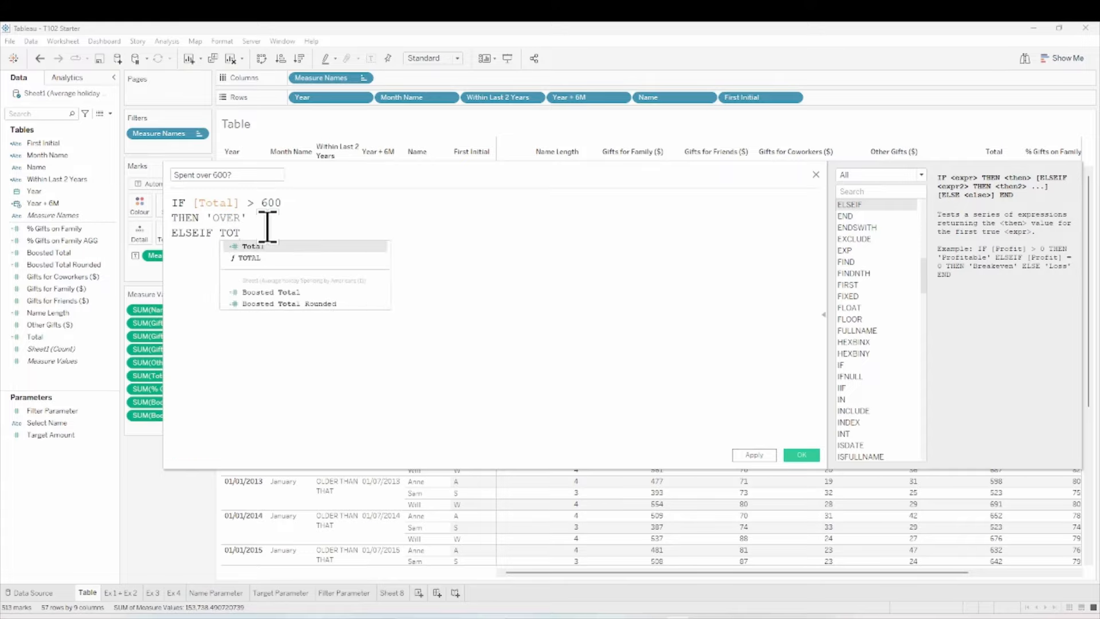
{"action": "key", "text": "Return"}
{"action": "type", "text": "< 600"}
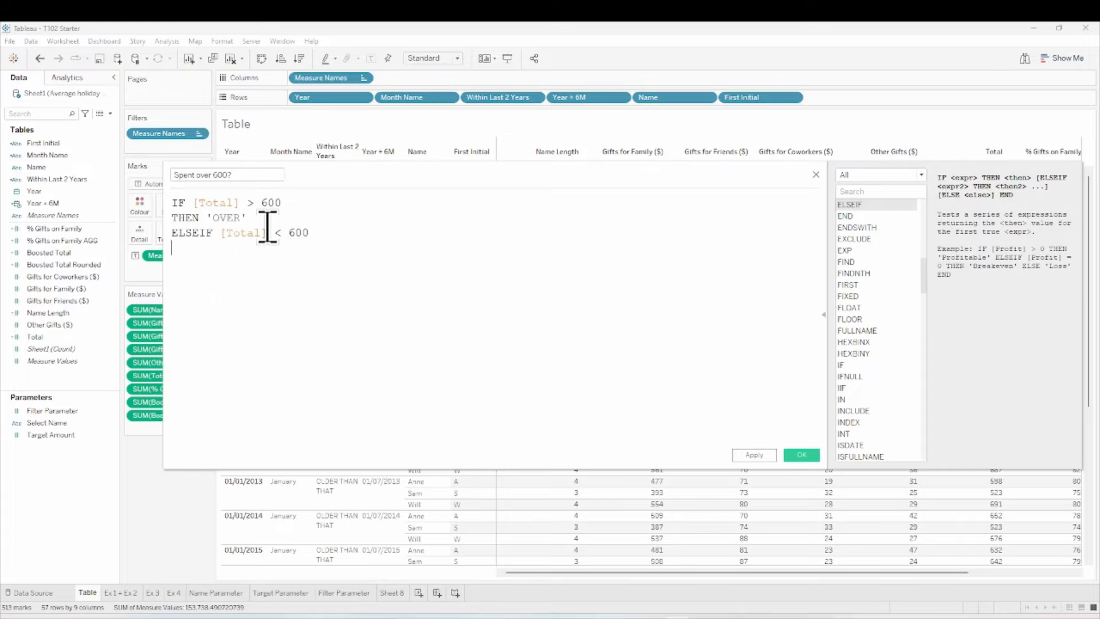
{"action": "key", "text": "Return"}
{"action": "type", "text": "THE"}
{"action": "key", "text": "Return"}
{"action": "type", "text": "'"}
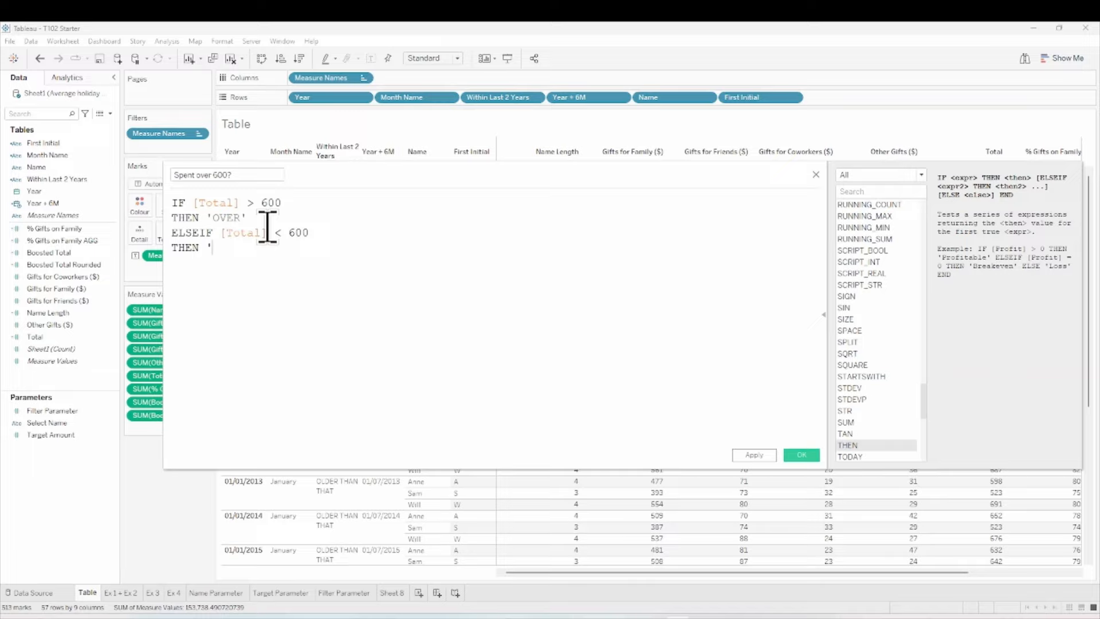
{"action": "type", "text": "UNDER'"}
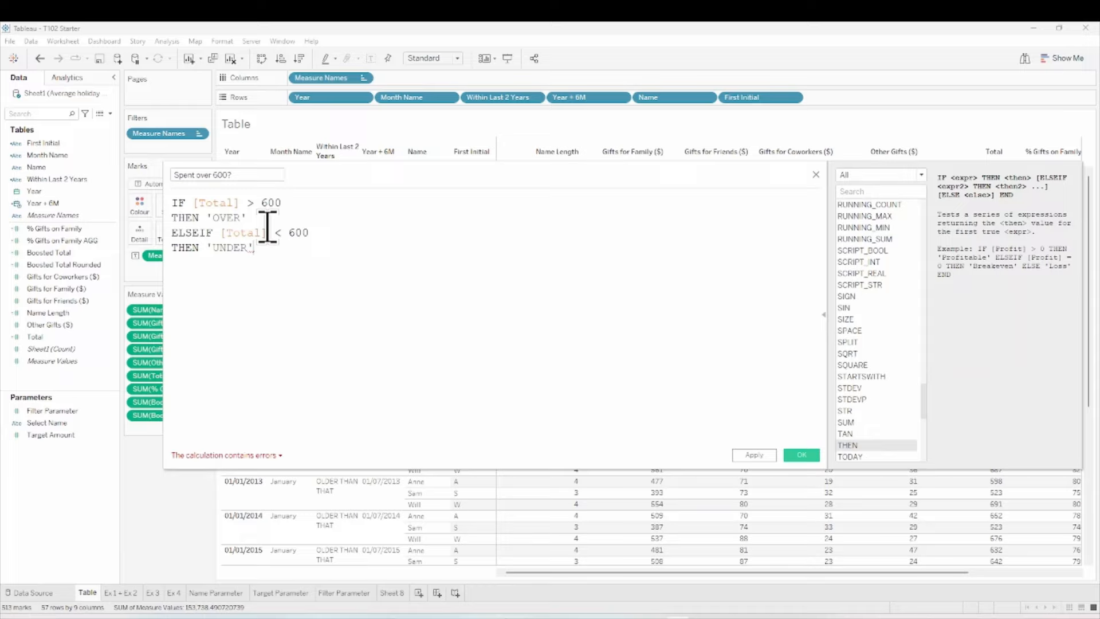
Finish the formula with ELSE '600' and END on separate lines
{"action": "key", "text": "Return"}
{"action": "type", "text": "ELS"}
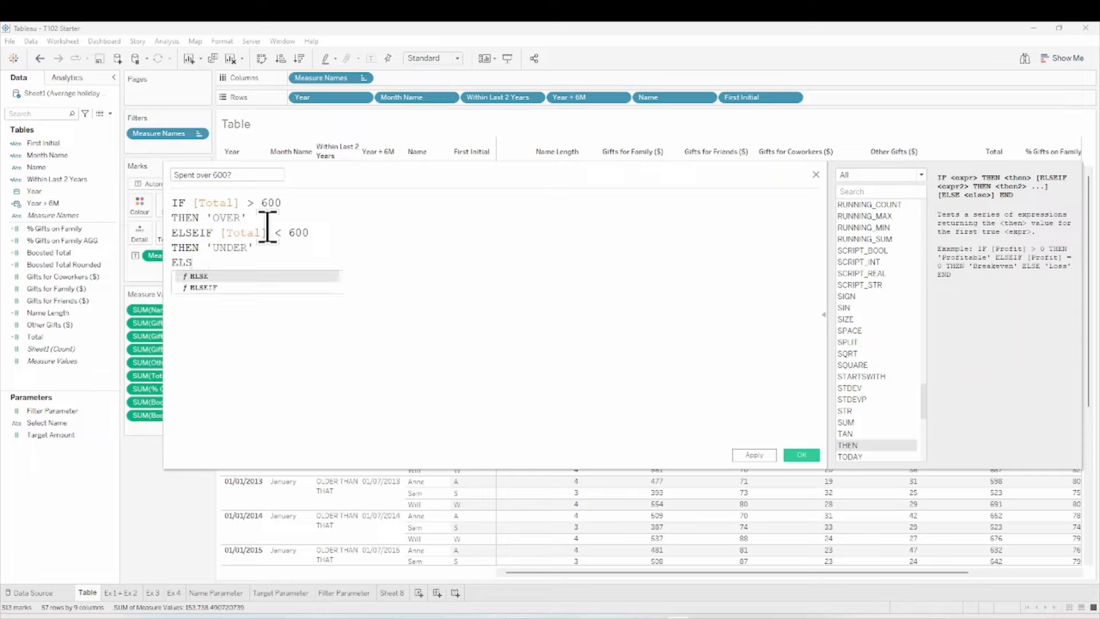
{"action": "key", "text": "Return"}
{"action": "type", "text": "'"}
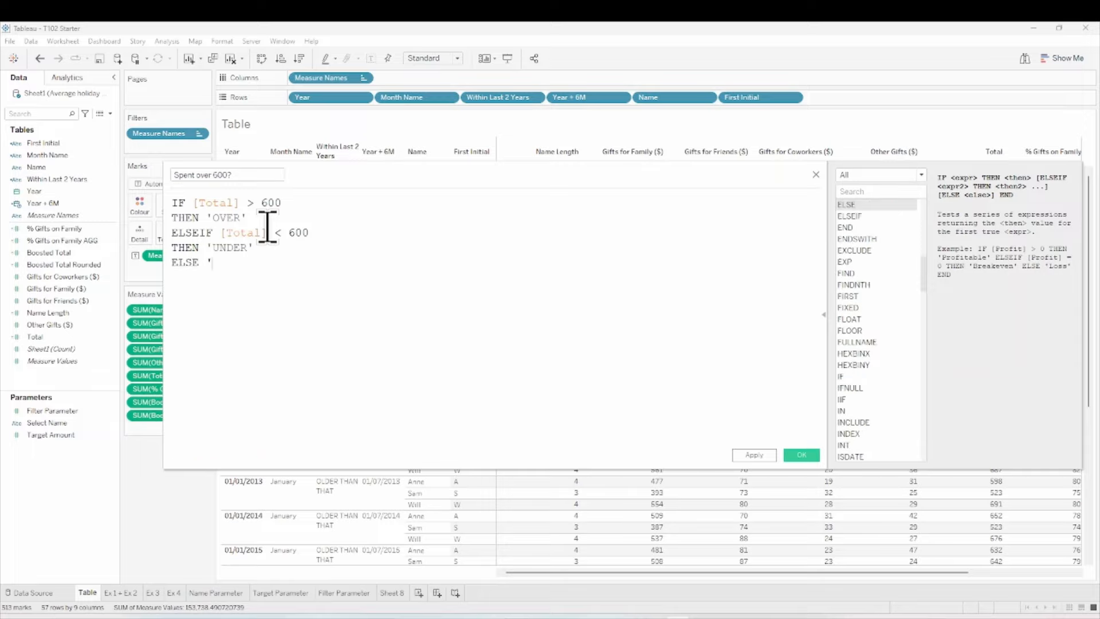
{"action": "type", "text": "600'"}
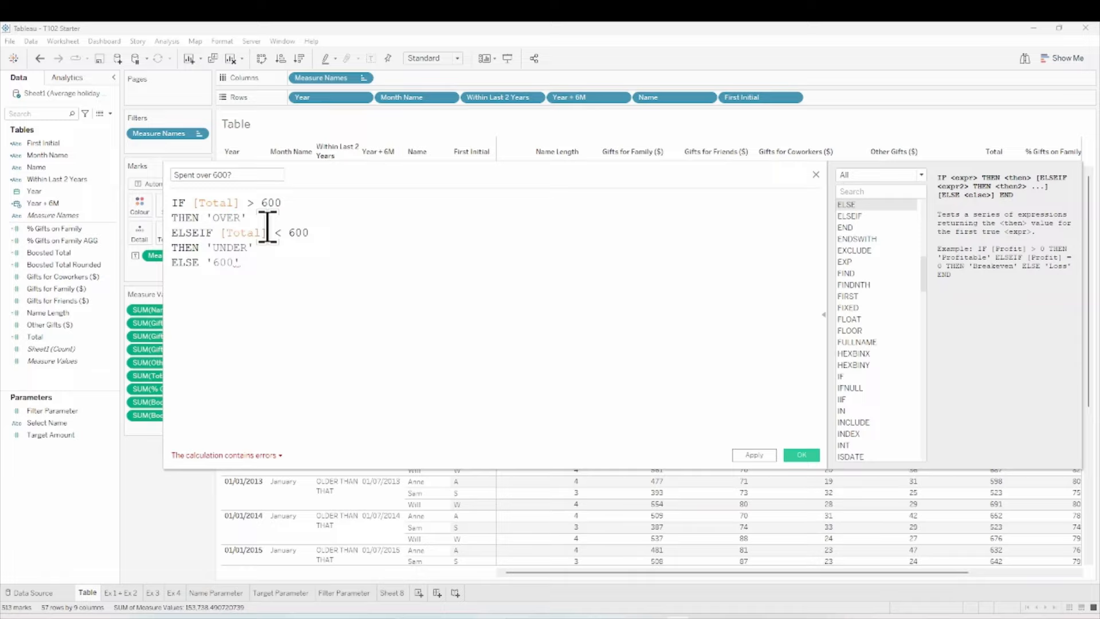
{"action": "key", "text": "Return"}
{"action": "type", "text": "END"}
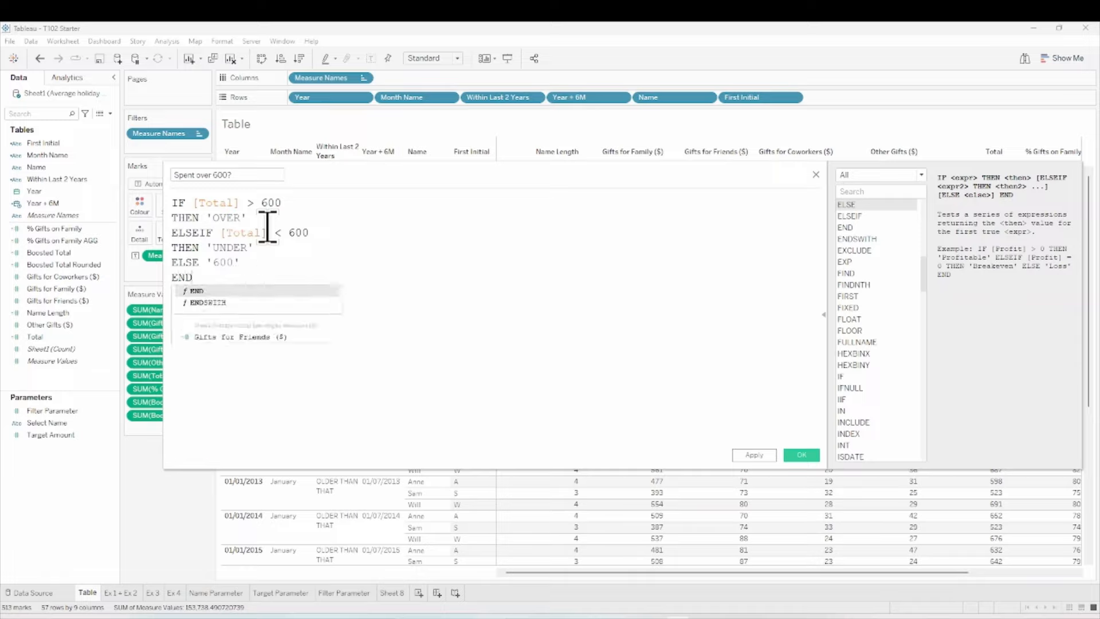
{"action": "key", "text": "Return"}
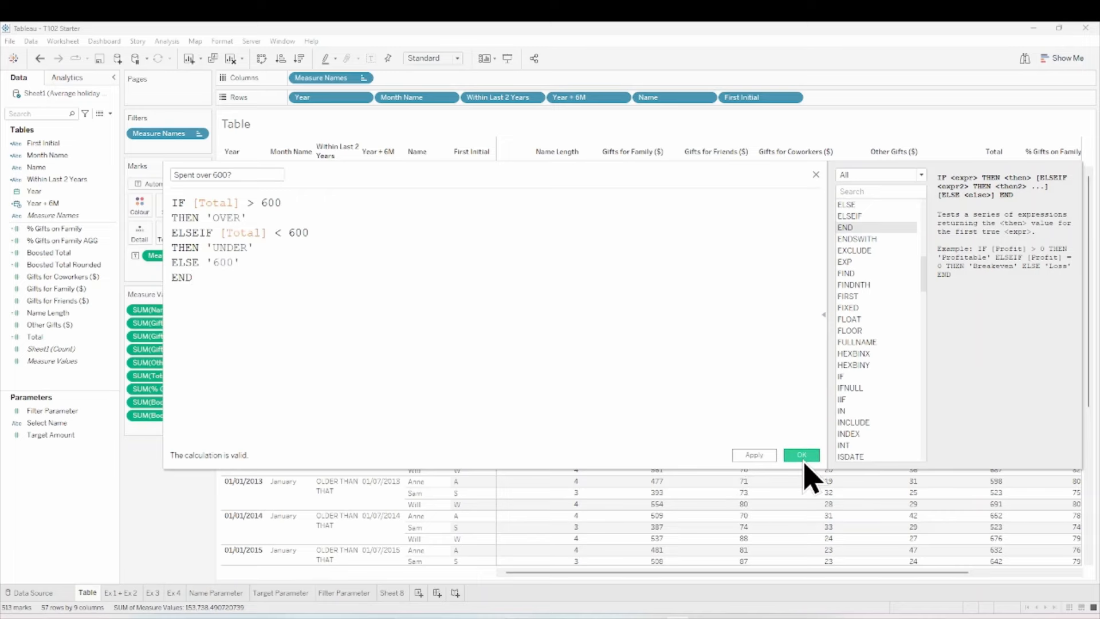
Save Spent over 600? and add it to the table's rows after First Initial, checking its values against Total
{"action": "left_click", "coordinate": [801, 456]}
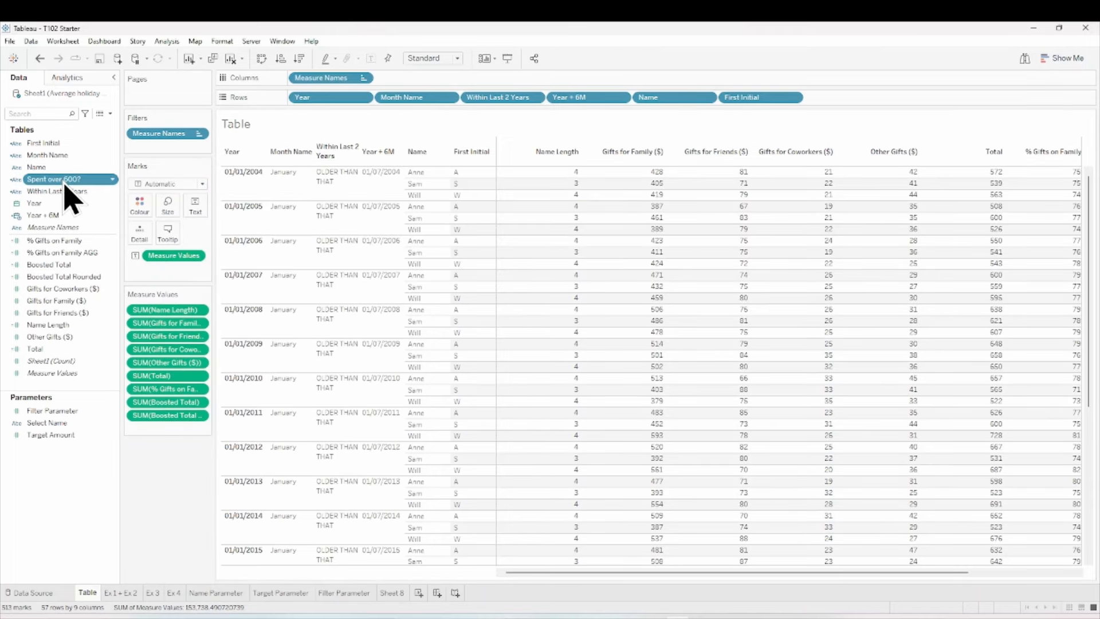
{"action": "left_click_drag", "start_coordinate": [65, 185], "coordinate": [863, 109]}
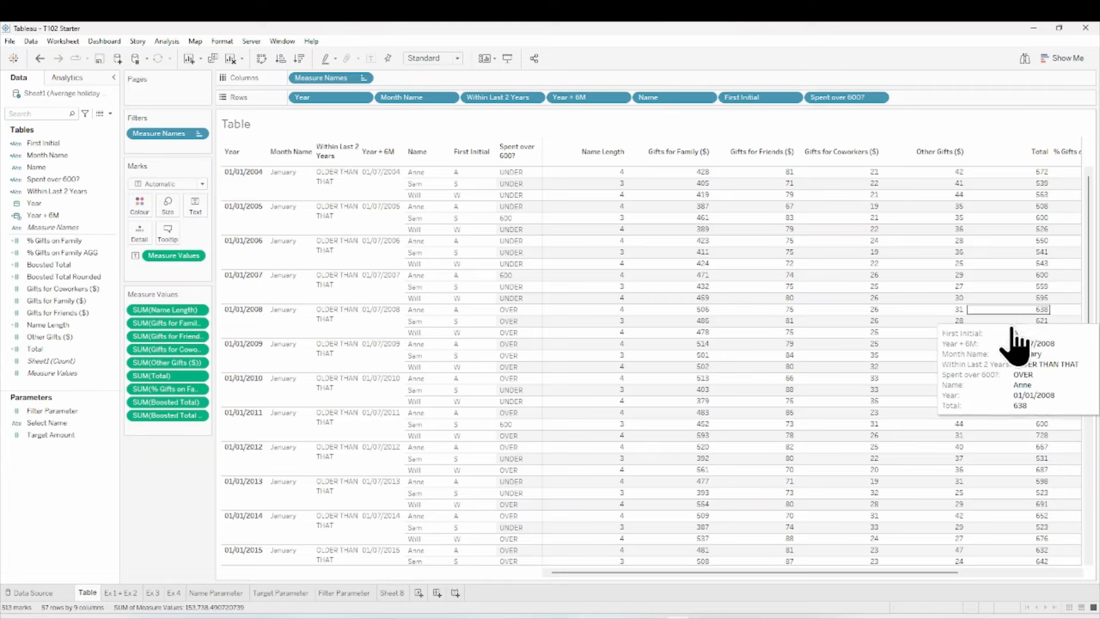
{"action": "left_click", "coordinate": [703, 617]}
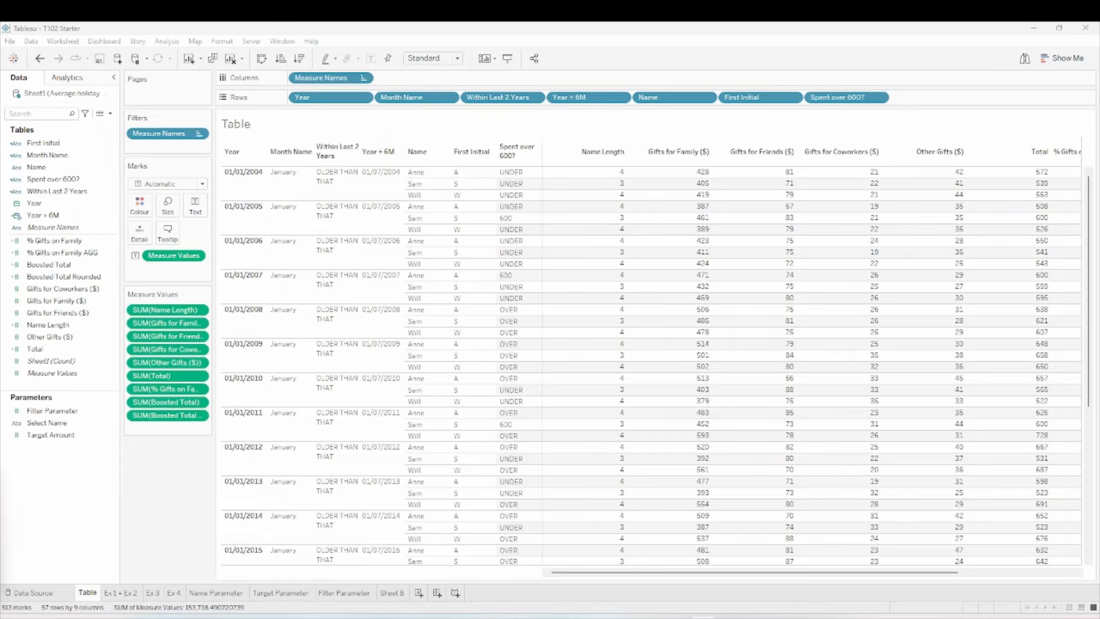
Create and save a calculated field testing whether [Name] equals the S-initial person's name, titled with that name and a question mark
{"action": "left_click", "coordinate": [110, 114]}
{"action": "left_click", "coordinate": [75, 126]}
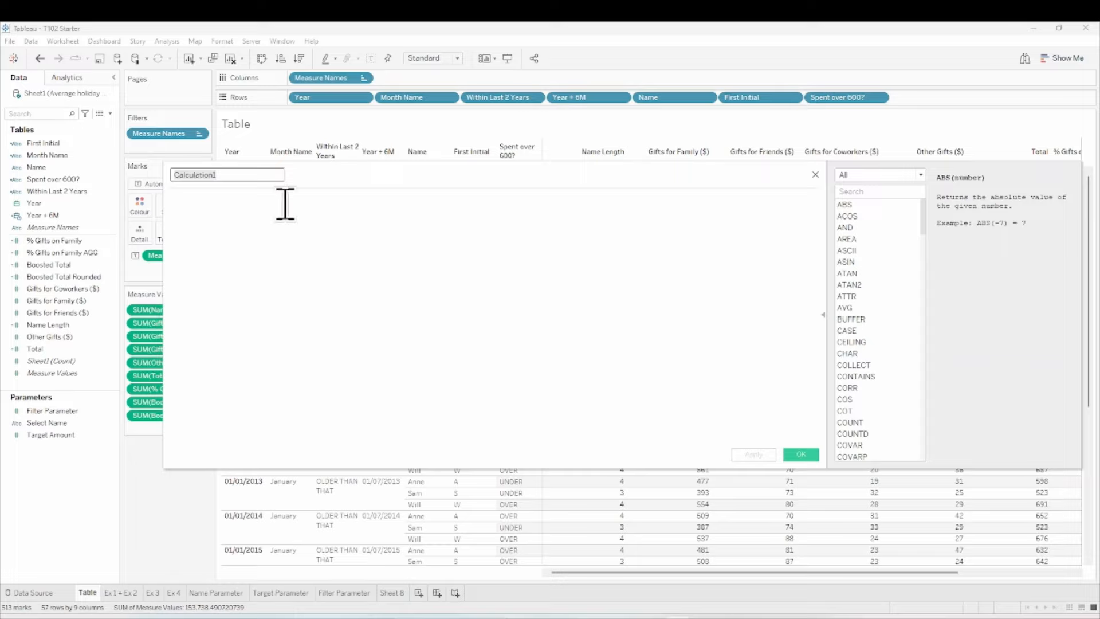
{"action": "type", "text": "Sam?"}
{"action": "left_click", "coordinate": [285, 203]}
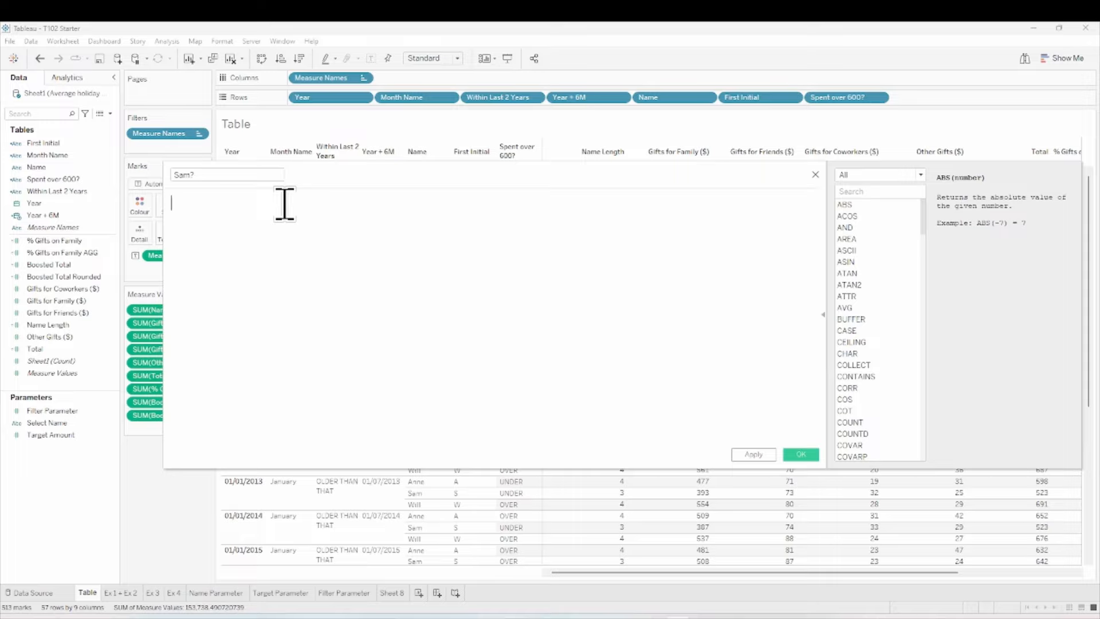
{"action": "type", "text": "nam"}
{"action": "key", "text": "Return"}
{"action": "type", "text": "= 'Sam'"}
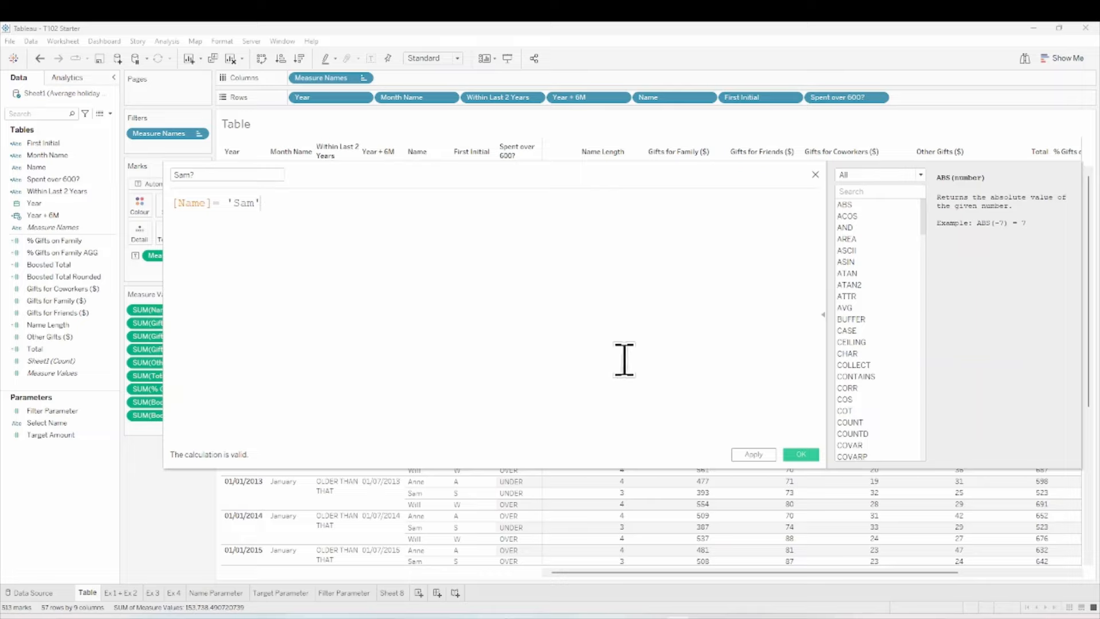
{"action": "left_click", "coordinate": [800, 455]}
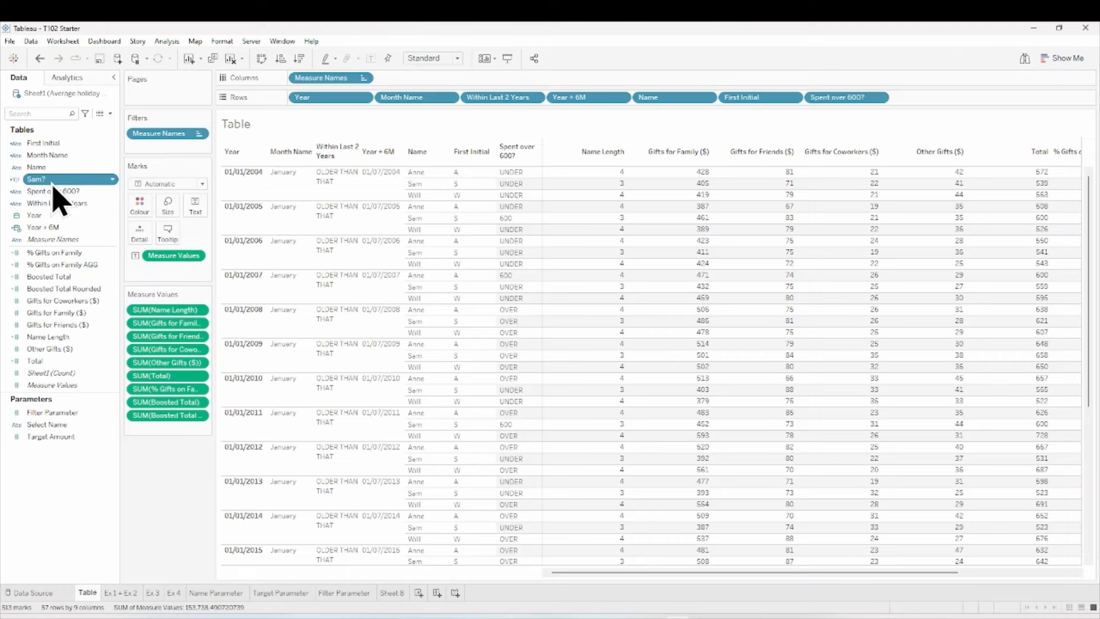
Try the new name-test field in the rows after Name and as a filter keeping only True, and remove it
{"action": "left_click_drag", "start_coordinate": [53, 182], "coordinate": [726, 110]}
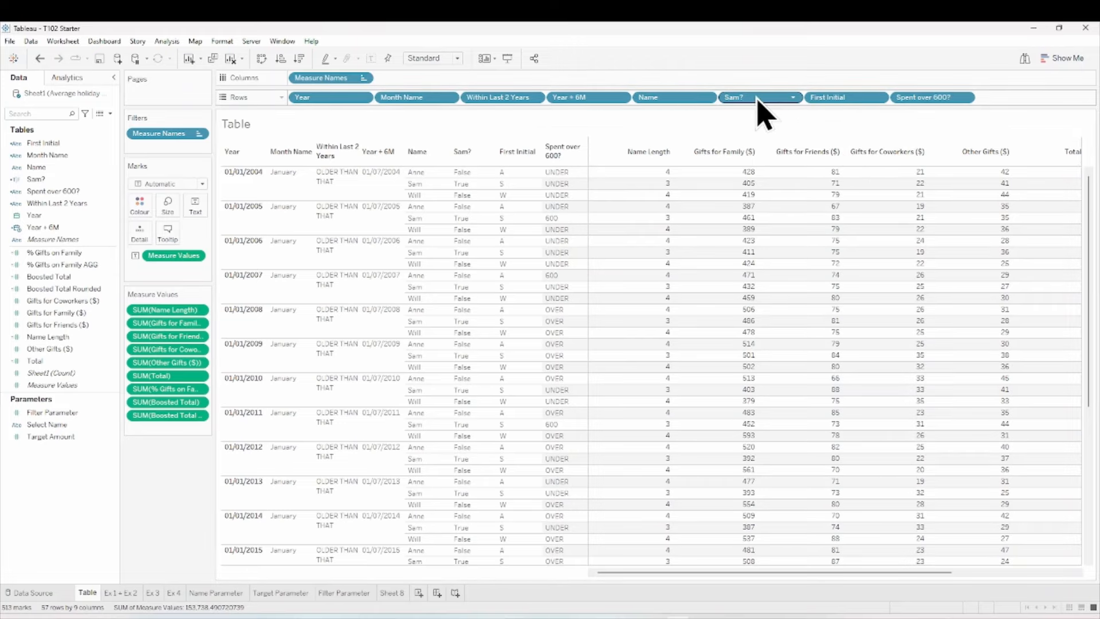
{"action": "left_click_drag", "start_coordinate": [759, 98], "coordinate": [166, 151]}
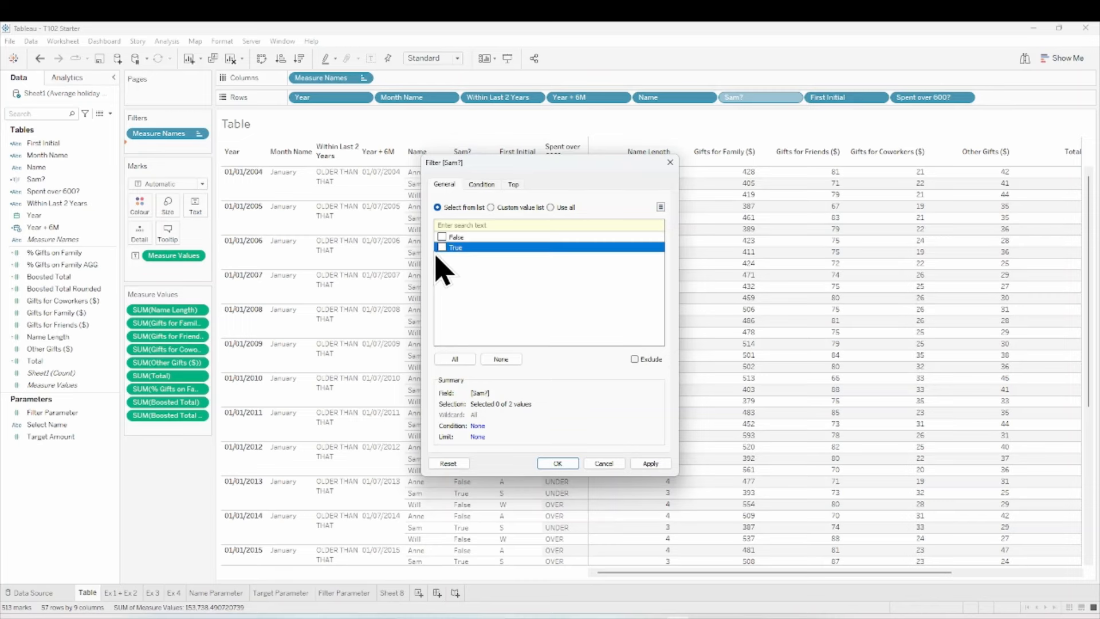
{"action": "left_click", "coordinate": [442, 247]}
{"action": "left_click", "coordinate": [557, 464]}
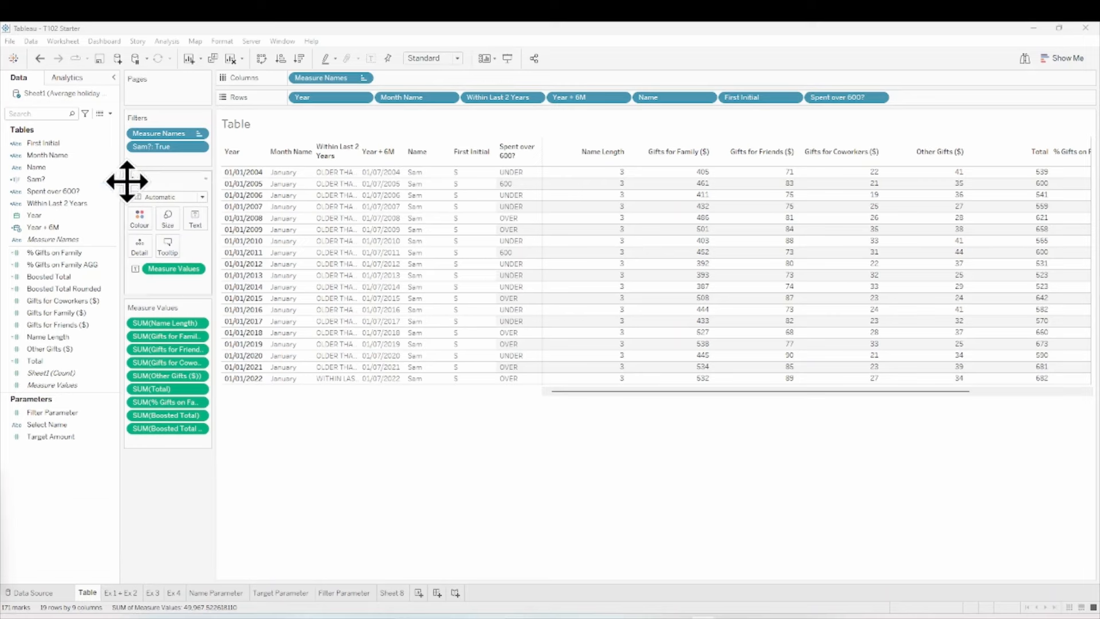
{"action": "left_click_drag", "start_coordinate": [137, 149], "coordinate": [171, 497]}
Start a calculated field named "Gifts for Friends over 75" with the formula [Gifts for Friends ($)] > 75
{"action": "left_click", "coordinate": [110, 113]}
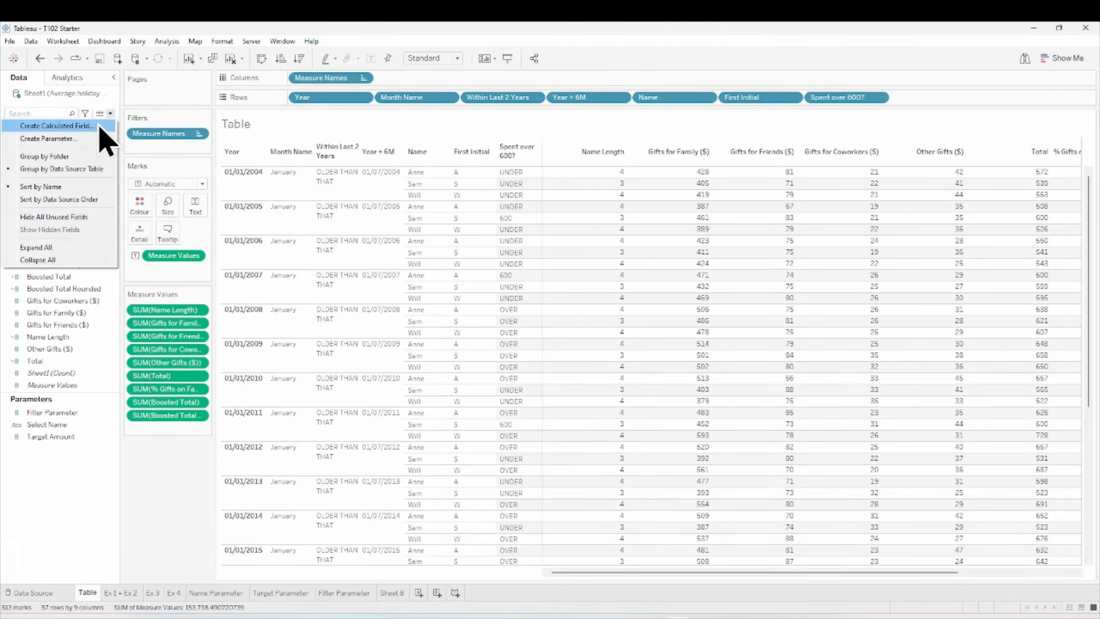
{"action": "left_click", "coordinate": [99, 127]}
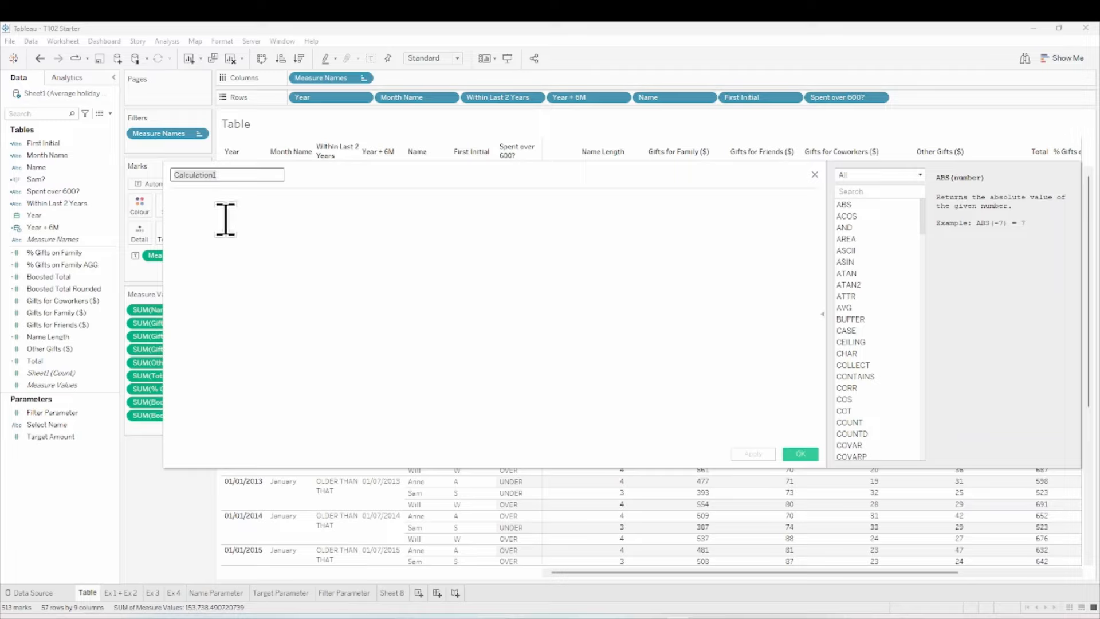
{"action": "type", "text": "Gifts for Friends o"}
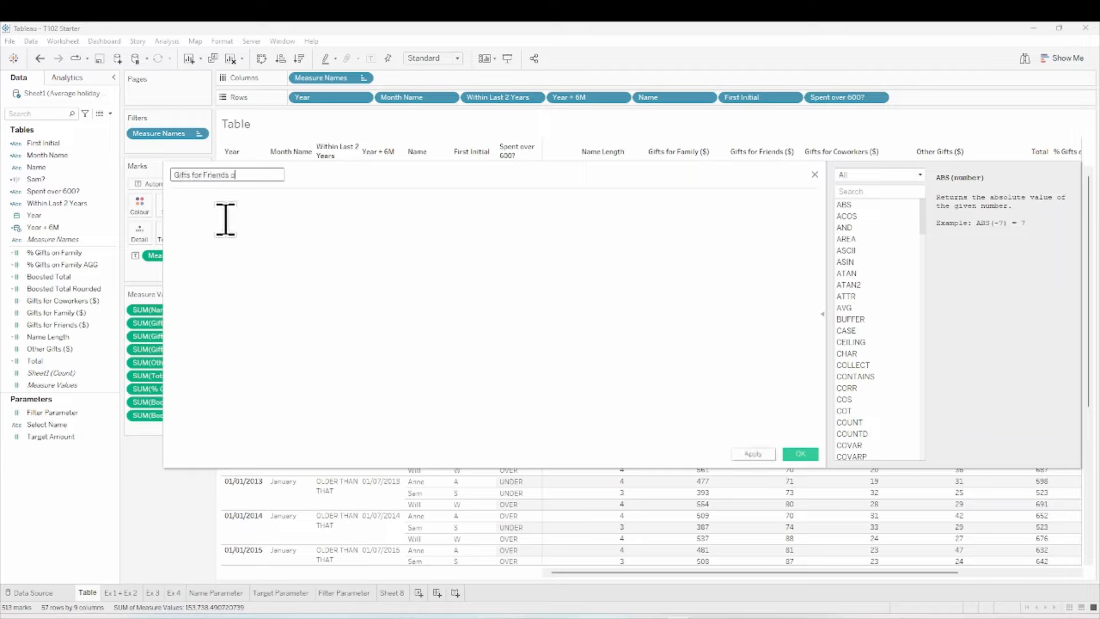
{"action": "type", "text": "ver 75"}
{"action": "left_click", "coordinate": [225, 219]}
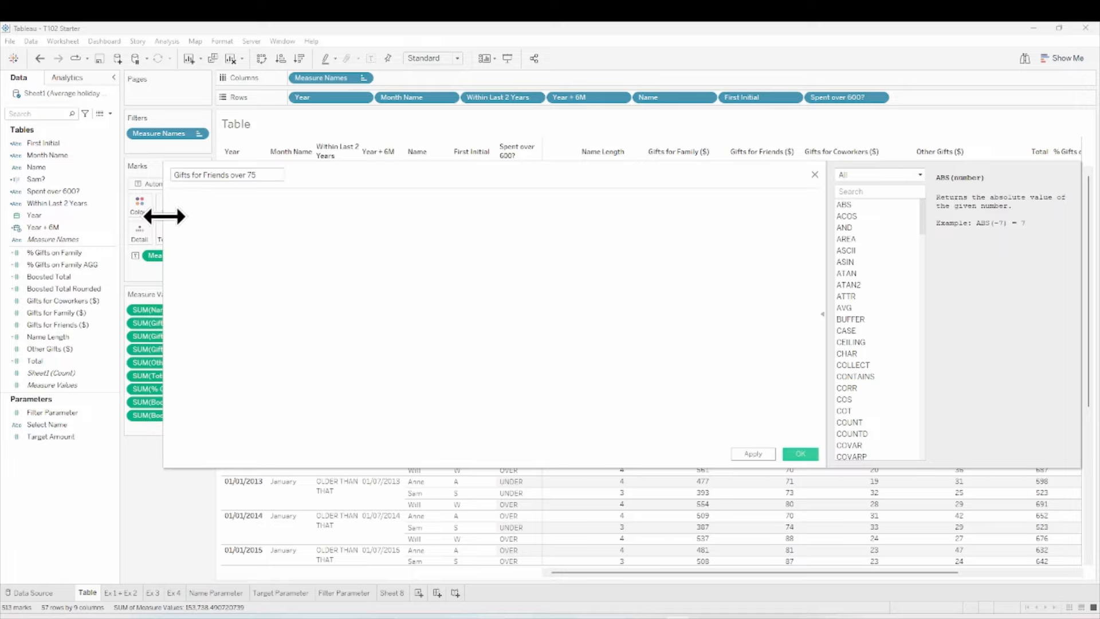
{"action": "left_click", "coordinate": [90, 327]}
{"action": "left_click_drag", "start_coordinate": [91, 329], "coordinate": [274, 212]}
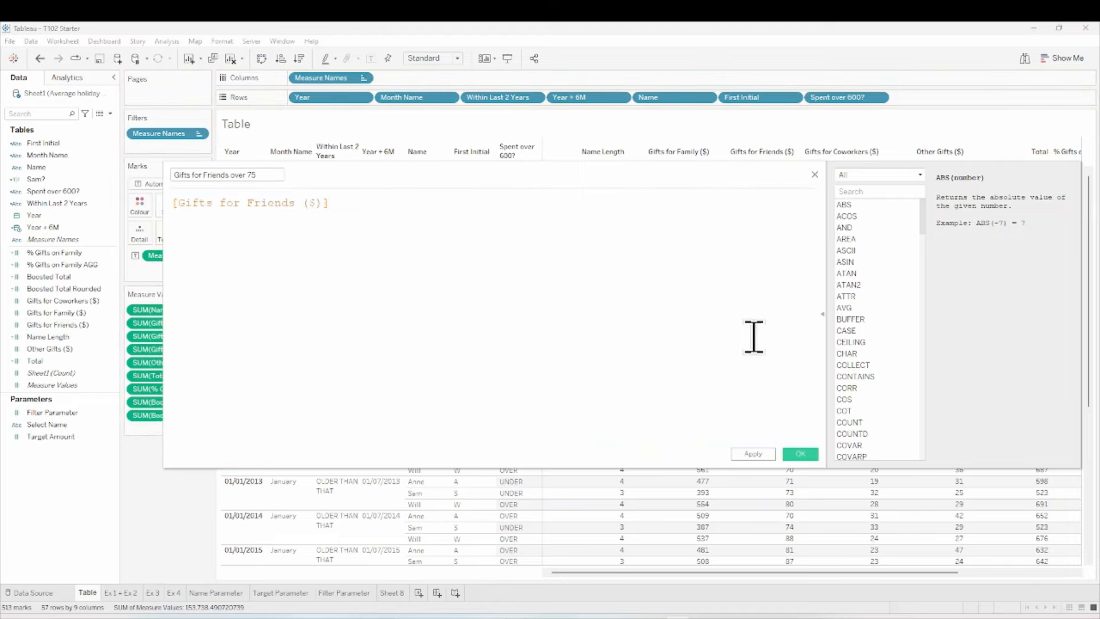
{"action": "type", "text": "> 75"}
Save Gifts for Friends over 75 and add it to the table's rows after Spent over 600?, checking its values
{"action": "left_click", "coordinate": [800, 454]}
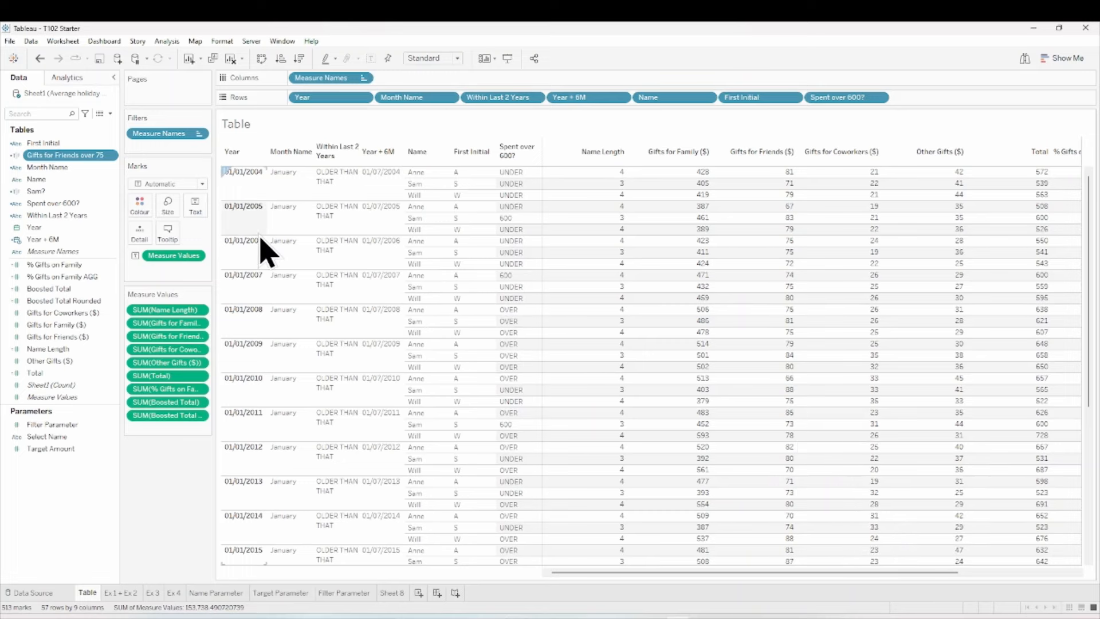
{"action": "mouse_move", "coordinate": [60, 155]}
{"action": "left_mouse_down"}
{"action": "mouse_move", "coordinate": [517, 156]}
{"action": "mouse_move", "coordinate": [953, 103]}
{"action": "mouse_move", "coordinate": [935, 103]}
{"action": "mouse_move", "coordinate": [1079, 137]}
{"action": "mouse_move", "coordinate": [1054, 260]}
{"action": "left_mouse_up"}
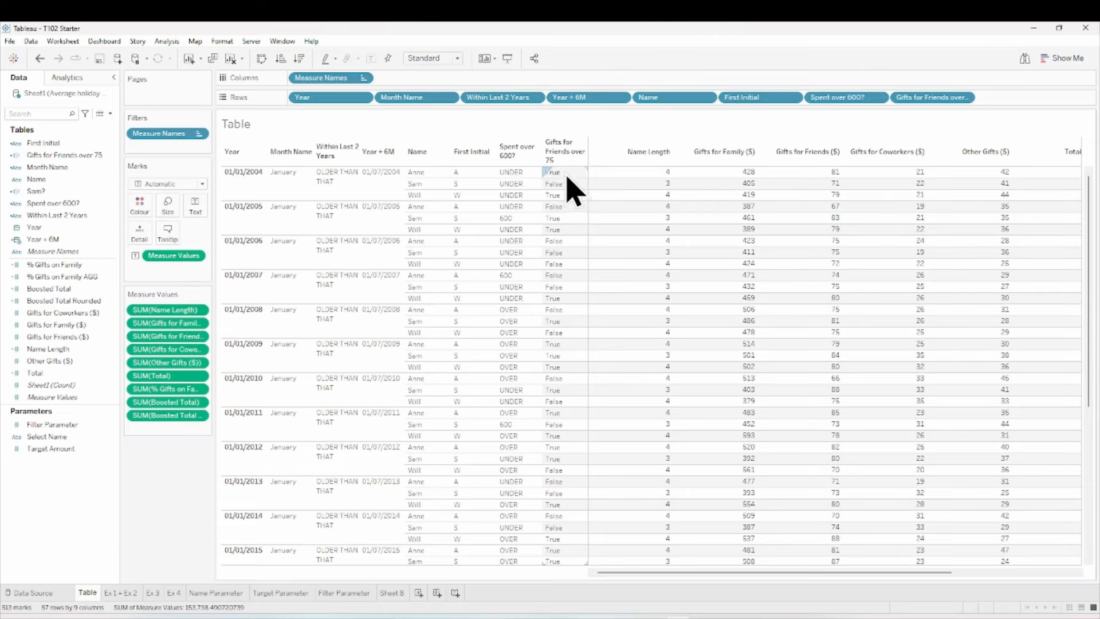
{"action": "mouse_move", "coordinate": [824, 173]}
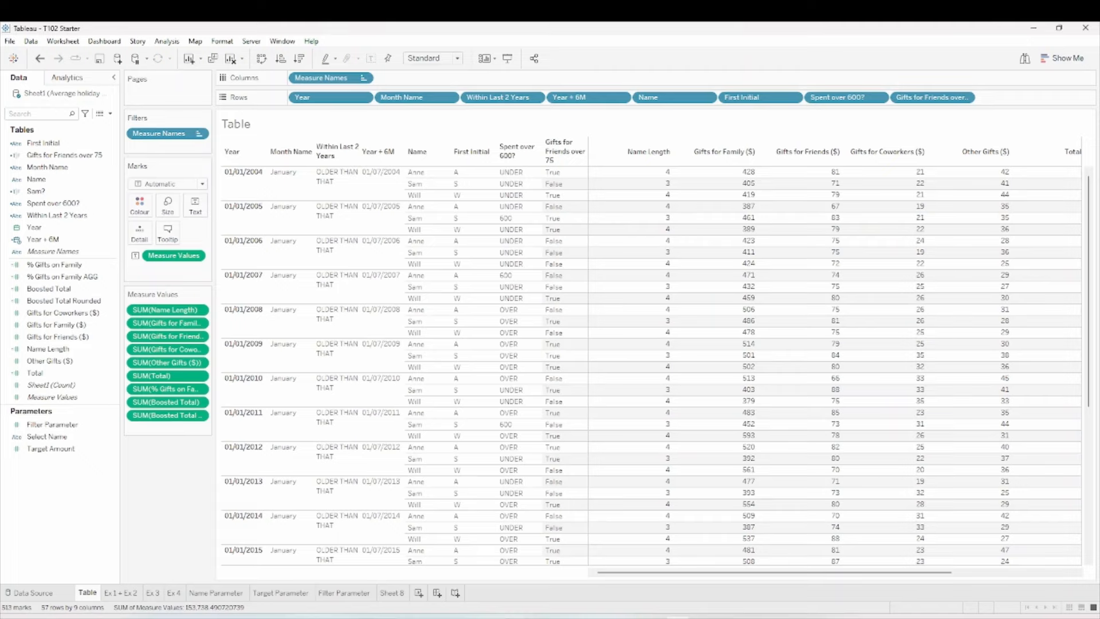
Open the Ex 1 + Ex 2 worksheet
{"action": "left_click", "coordinate": [128, 593]}
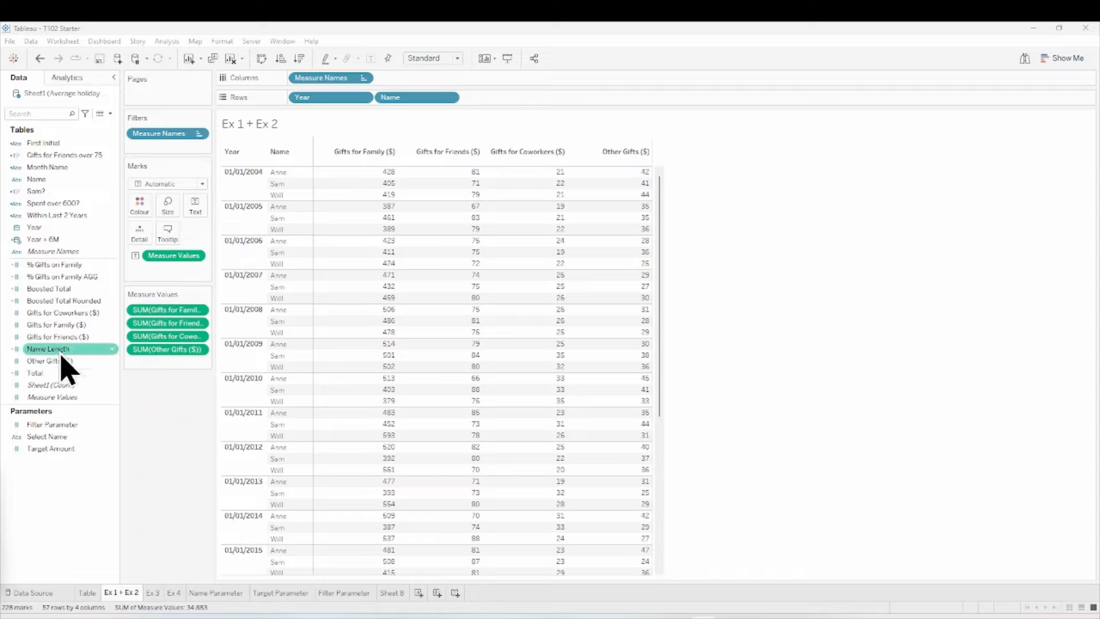
Start a calculated field named "First 2 Initials" with the formula LEFT([Name],2)
{"action": "left_click", "coordinate": [110, 114]}
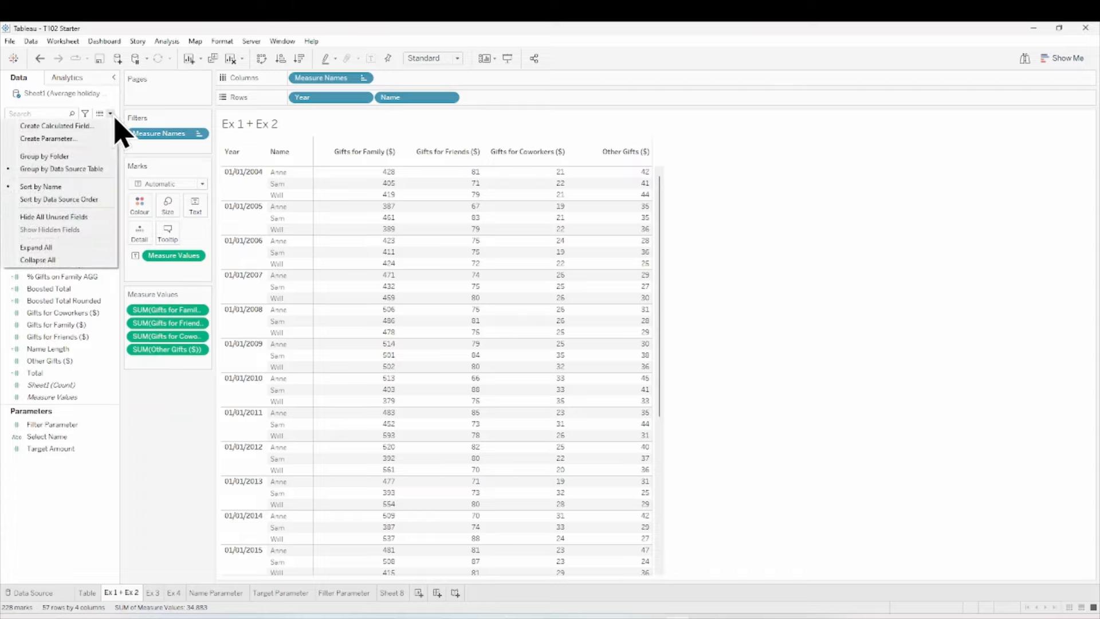
{"action": "left_click", "coordinate": [87, 126]}
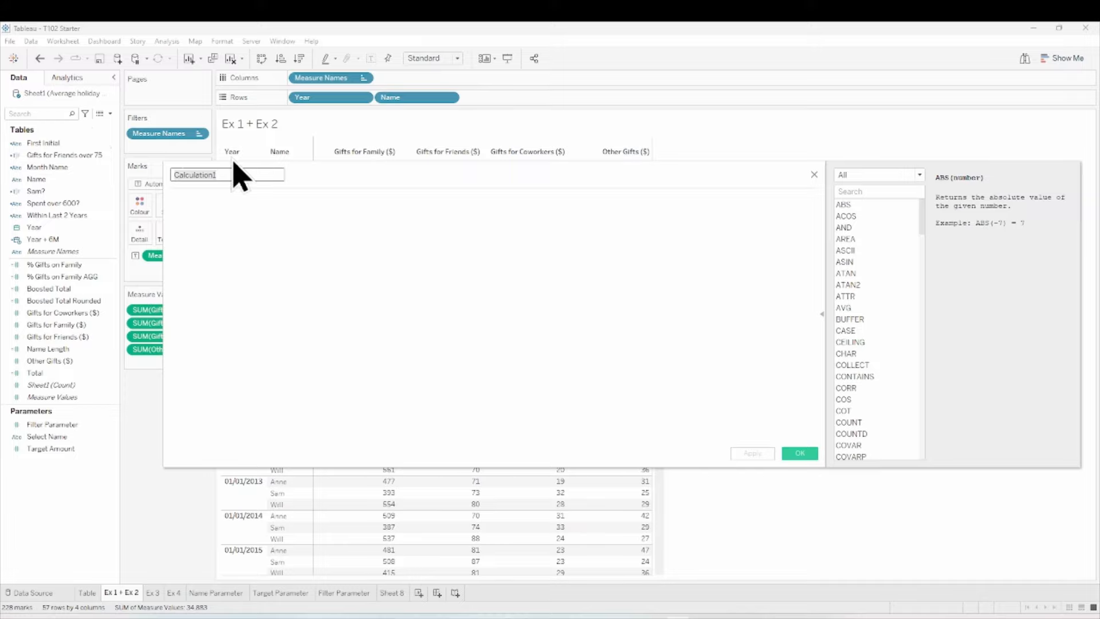
{"action": "type", "text": "Fi"}
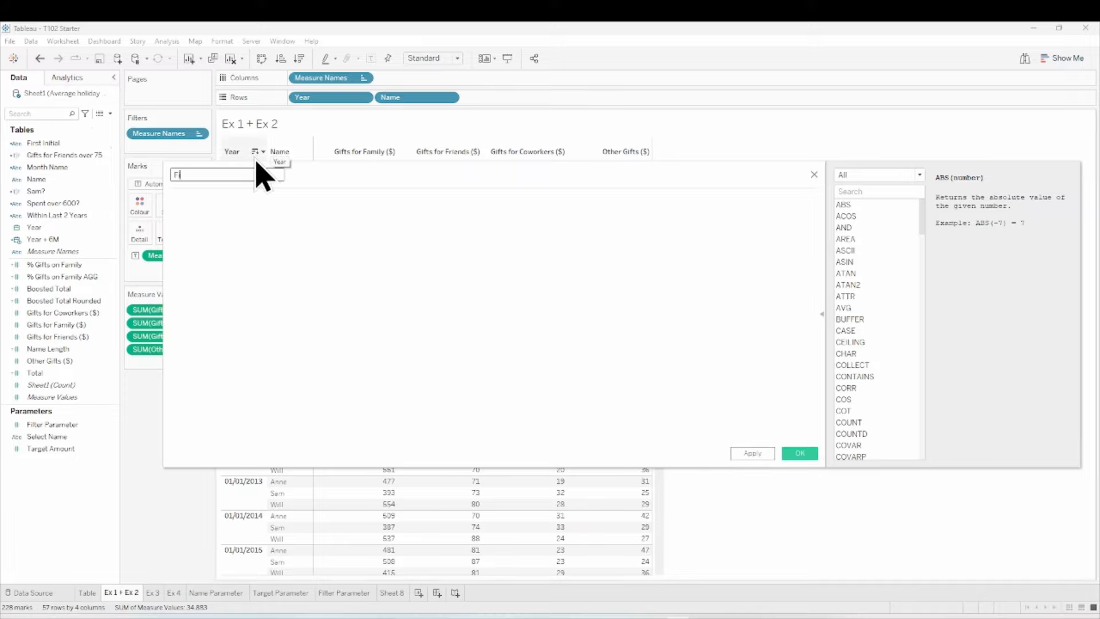
{"action": "type", "text": "rst 2 Initials"}
{"action": "left_click", "coordinate": [303, 231]}
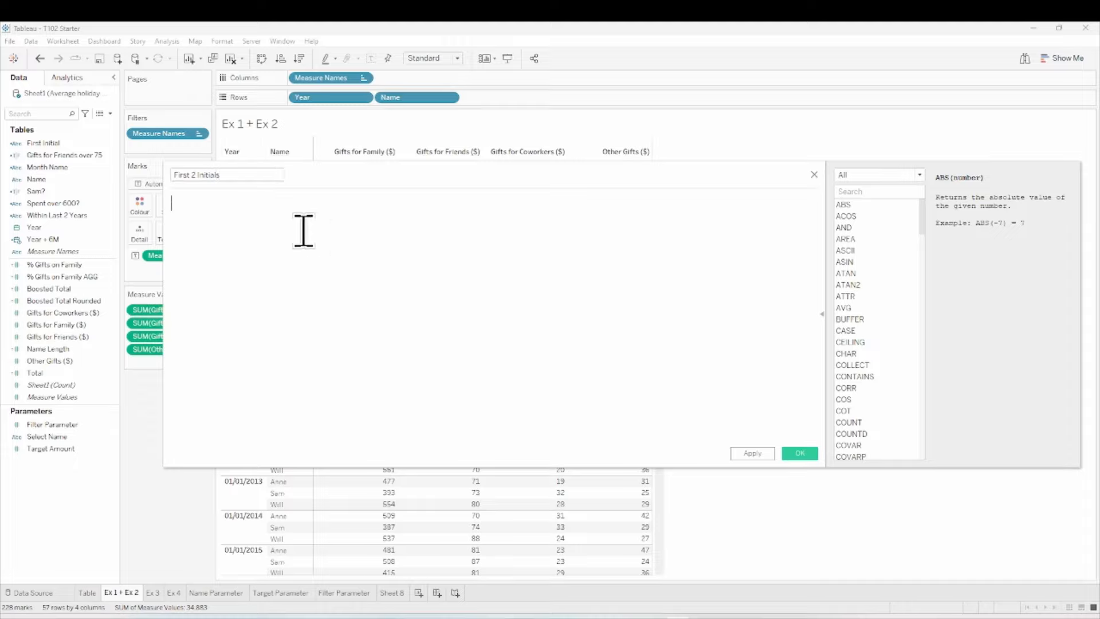
{"action": "type", "text": "LEF"}
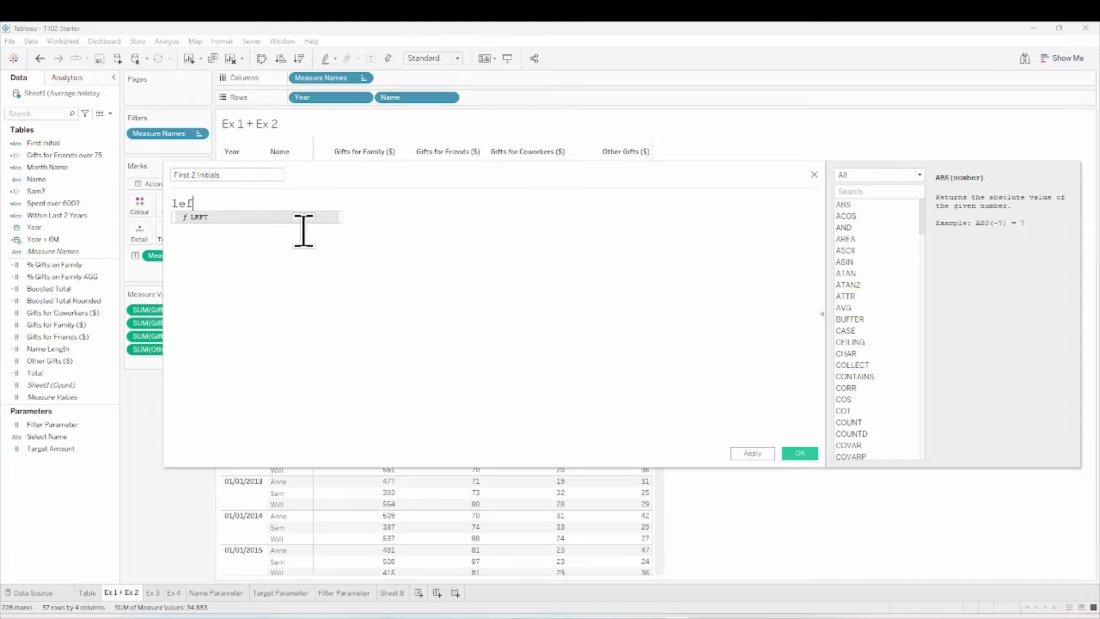
{"action": "key", "text": "Return"}
{"action": "type", "text": "n"}
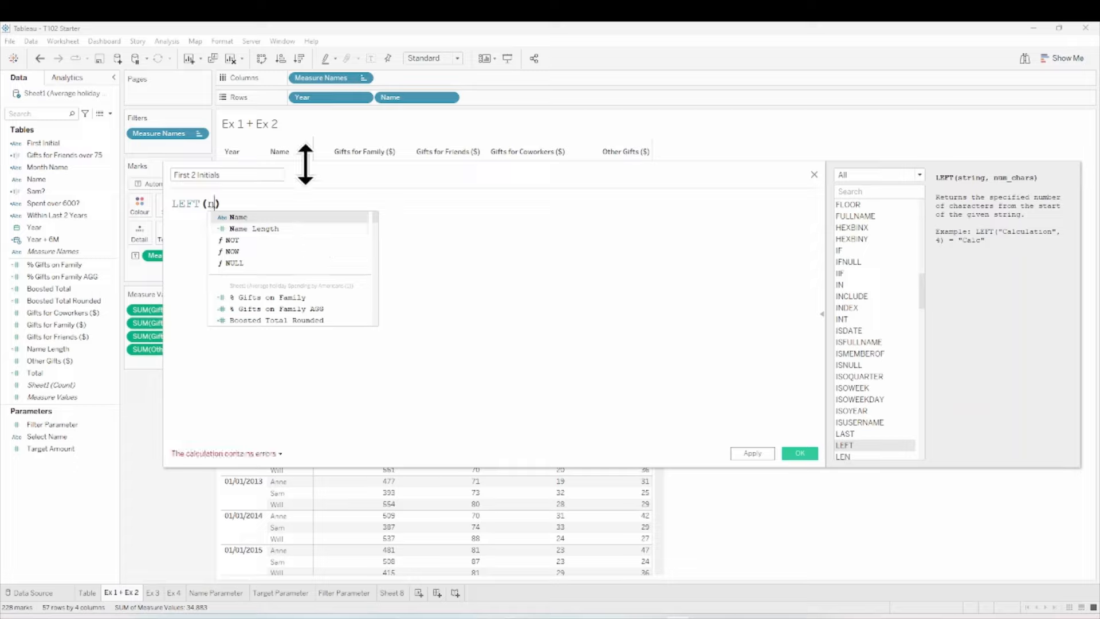
{"action": "key", "text": "Return"}
{"action": "type", "text": ",2"}
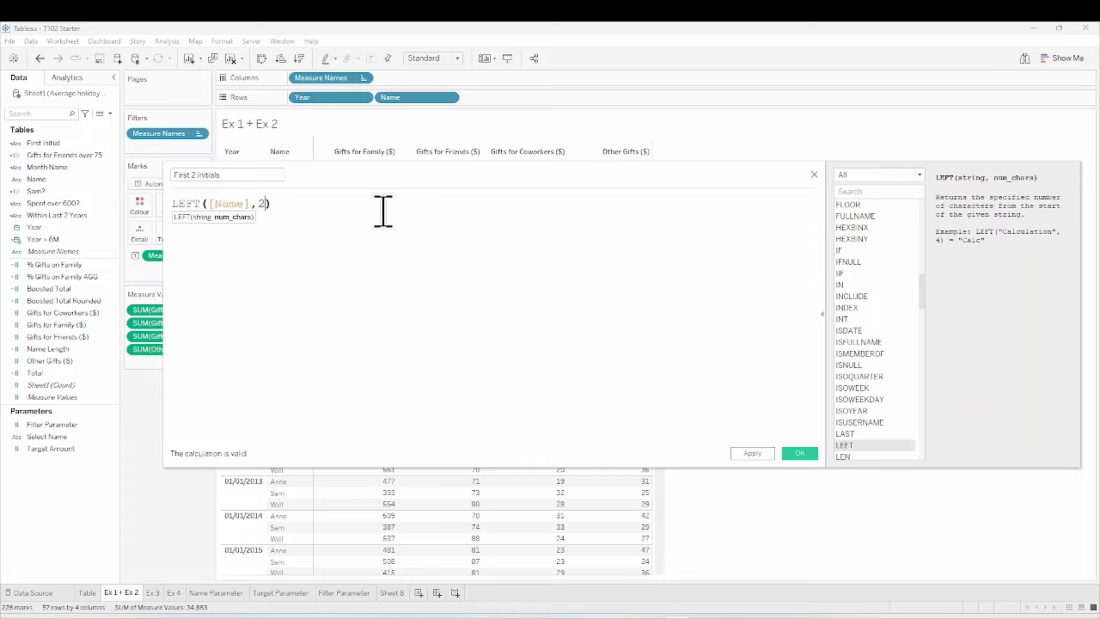
Save First 2 Initials and add it to the table's rows after Name
{"action": "left_click", "coordinate": [800, 455]}
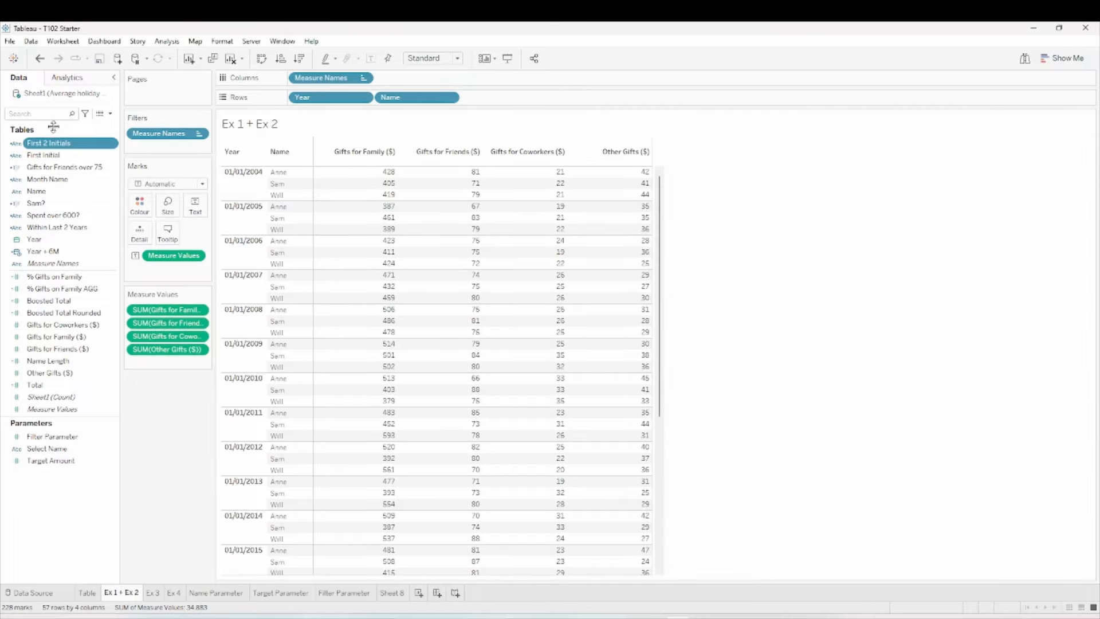
{"action": "left_click_drag", "start_coordinate": [54, 144], "coordinate": [502, 98]}
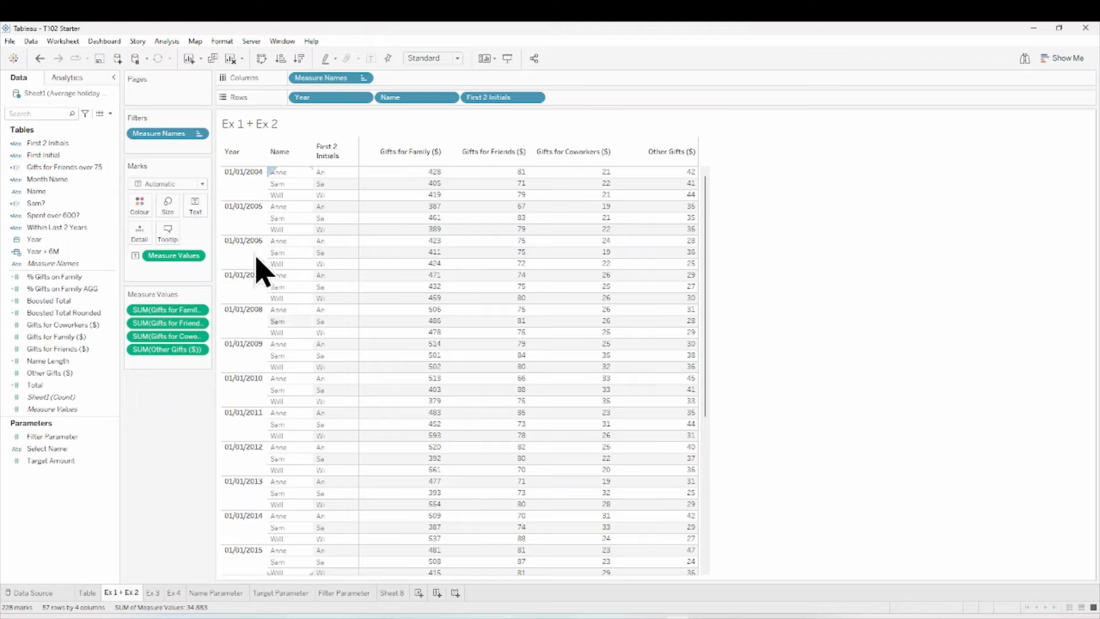
Start a calculated field named "avg amount" that adds Gifts for Coworkers ($), Gifts for Family ($), Gifts for Friends ($) and Other Gifts ($), divided by 4
{"action": "left_click", "coordinate": [110, 113]}
{"action": "left_click", "coordinate": [81, 124]}
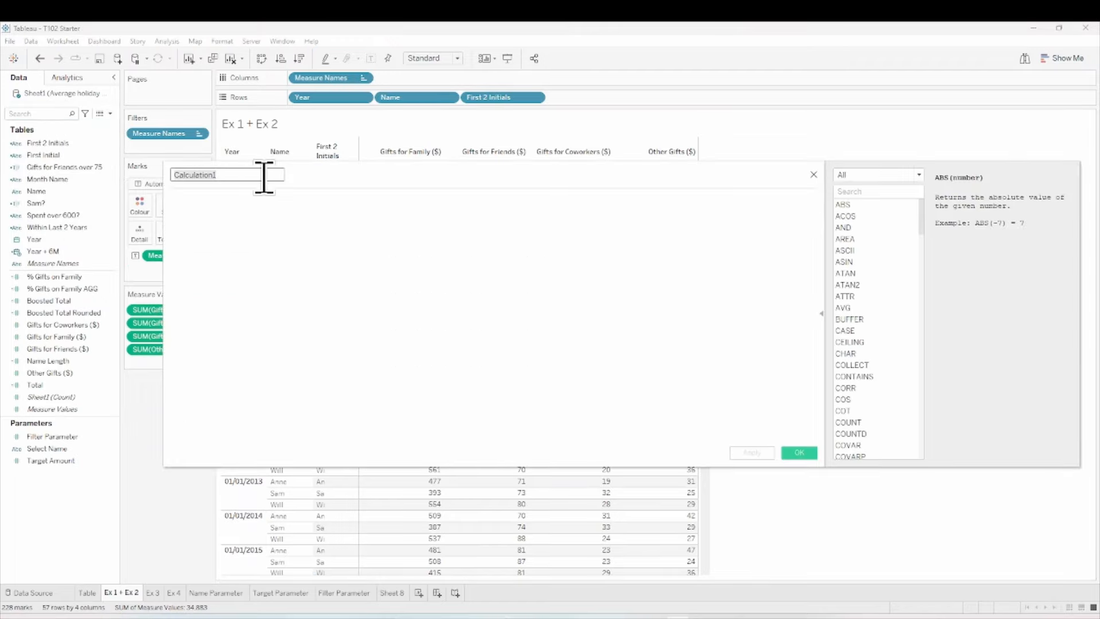
{"action": "type", "text": "avg amount"}
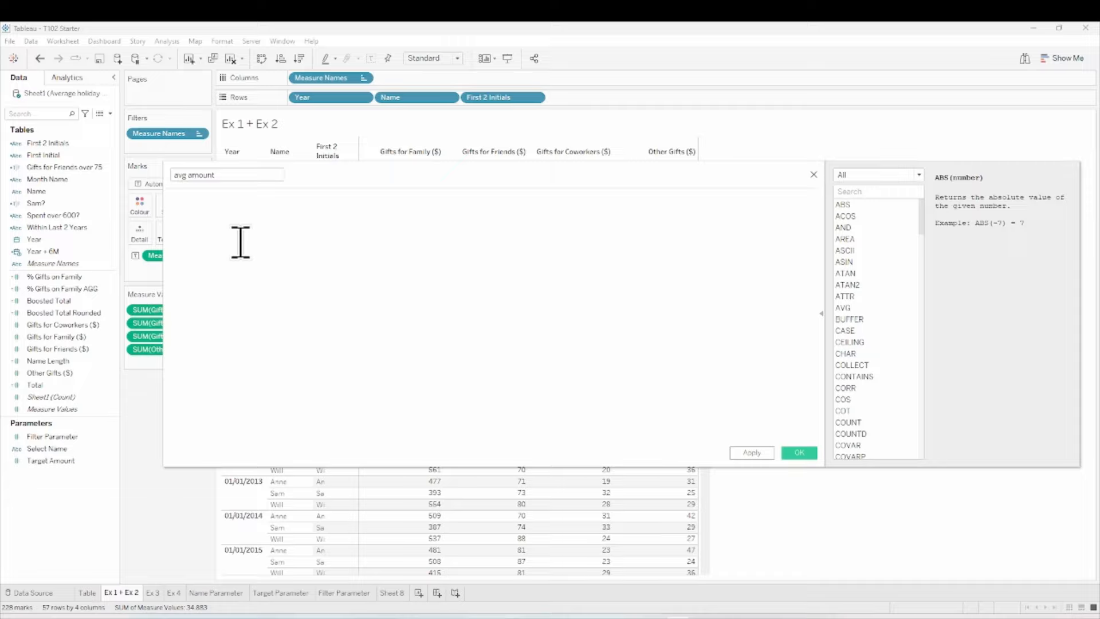
{"action": "type", "text": "("}
{"action": "left_click_drag", "start_coordinate": [57, 324], "coordinate": [259, 229]}
{"action": "type", "text": "+"}
{"action": "left_click_drag", "start_coordinate": [69, 337], "coordinate": [463, 230]}
{"action": "type", "text": "+"}
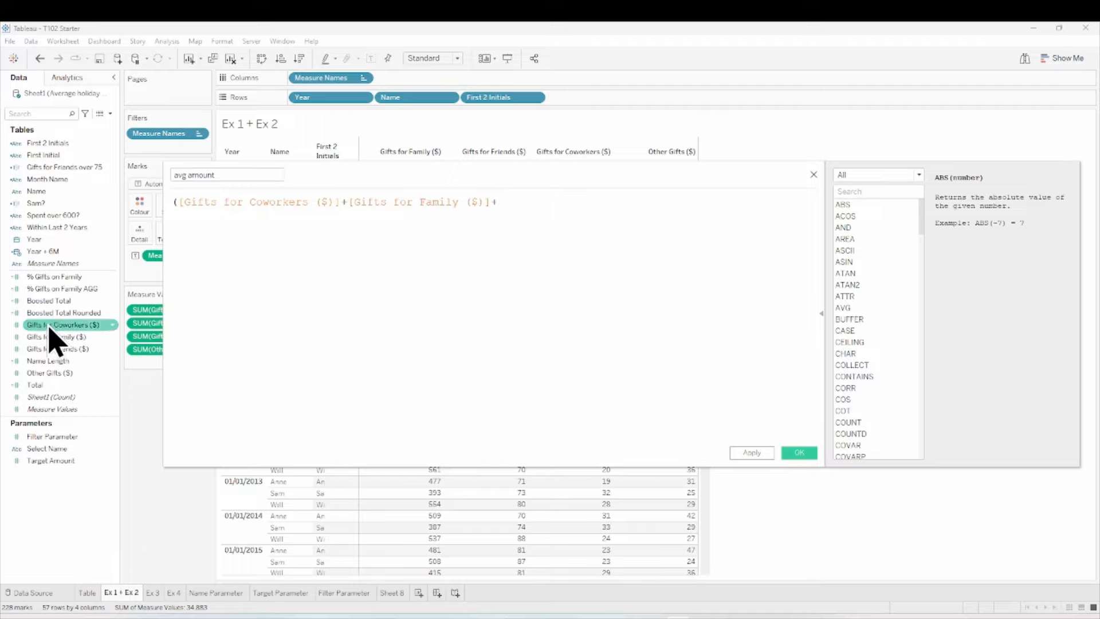
{"action": "left_click_drag", "start_coordinate": [57, 348], "coordinate": [573, 210]}
{"action": "type", "text": "+"}
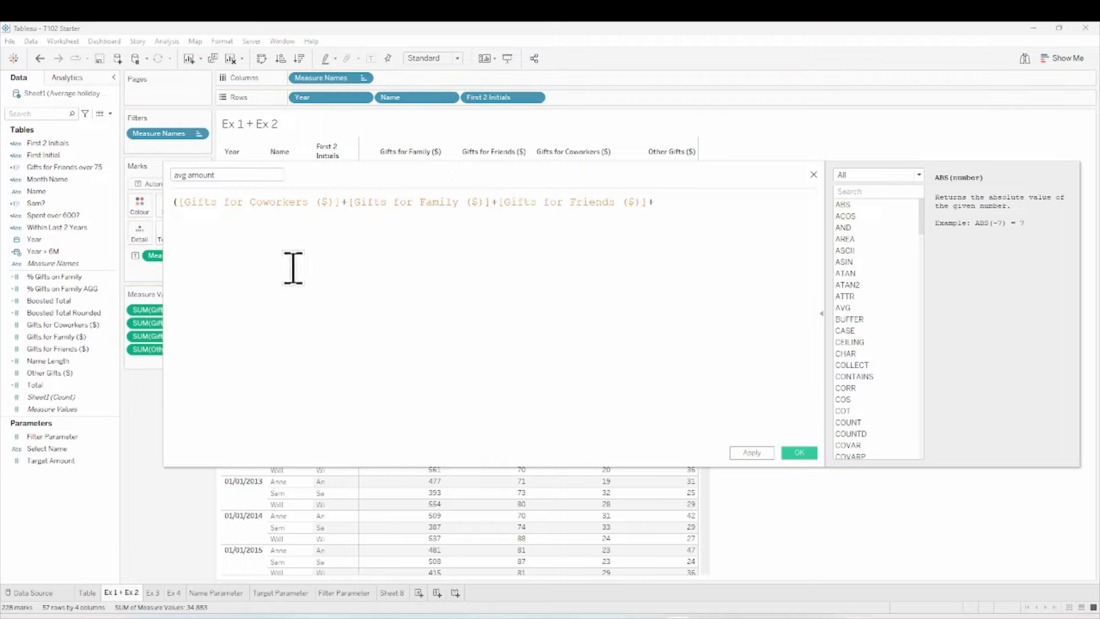
{"action": "left_click_drag", "start_coordinate": [100, 373], "coordinate": [739, 223]}
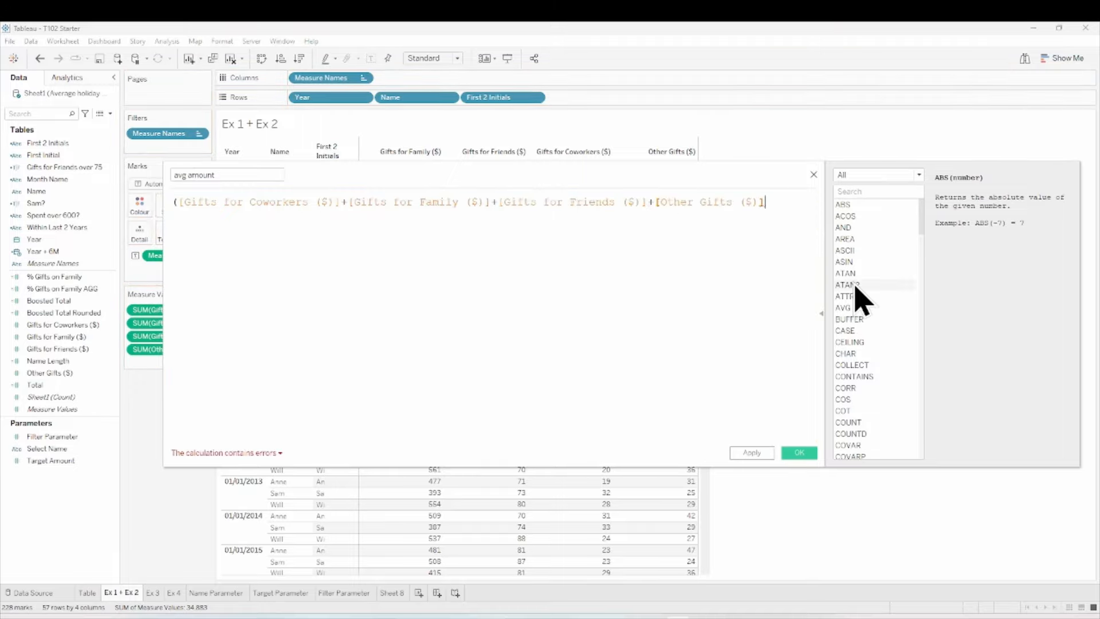
{"action": "type", "text": ")"}
{"action": "type", "text": "/4"}
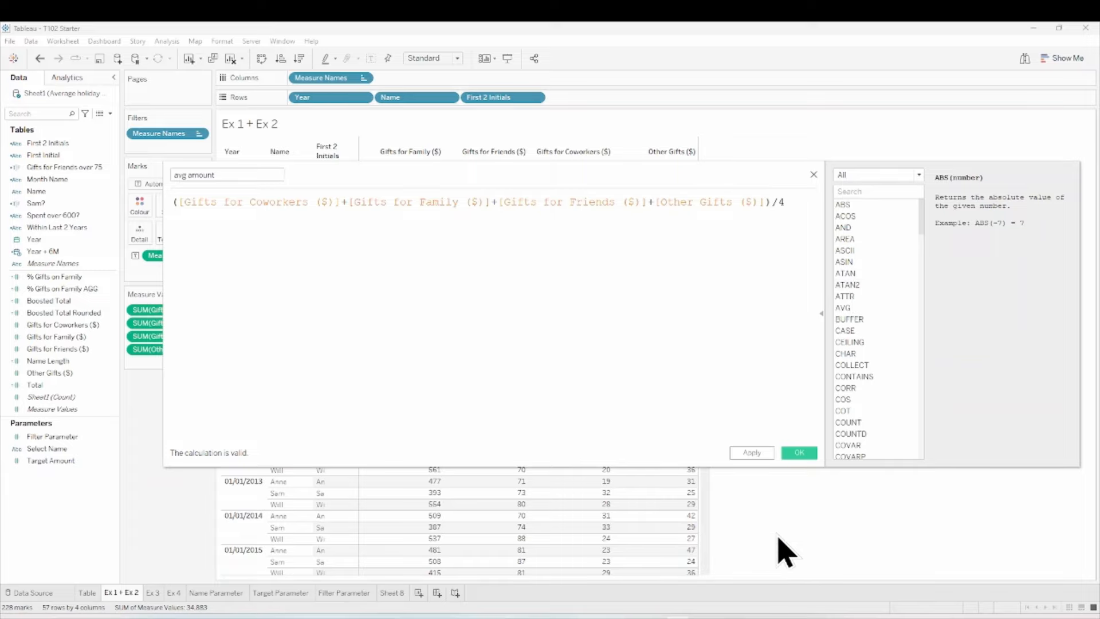
Save avg amount and add it to the measure values after Other Gifts ($), checking its values in the table
{"action": "left_click", "coordinate": [798, 454]}
{"action": "mouse_move", "coordinate": [60, 300]}
{"action": "left_mouse_down"}
{"action": "mouse_move", "coordinate": [189, 330]}
{"action": "mouse_move", "coordinate": [164, 368]}
{"action": "left_mouse_up"}
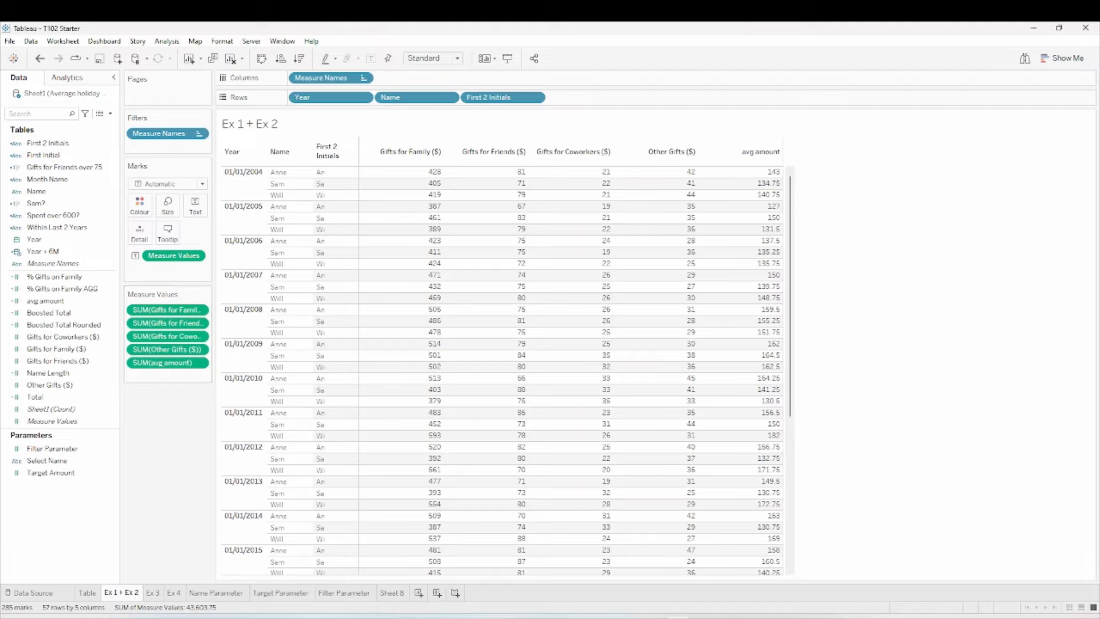
{"action": "mouse_move", "coordinate": [763, 178]}
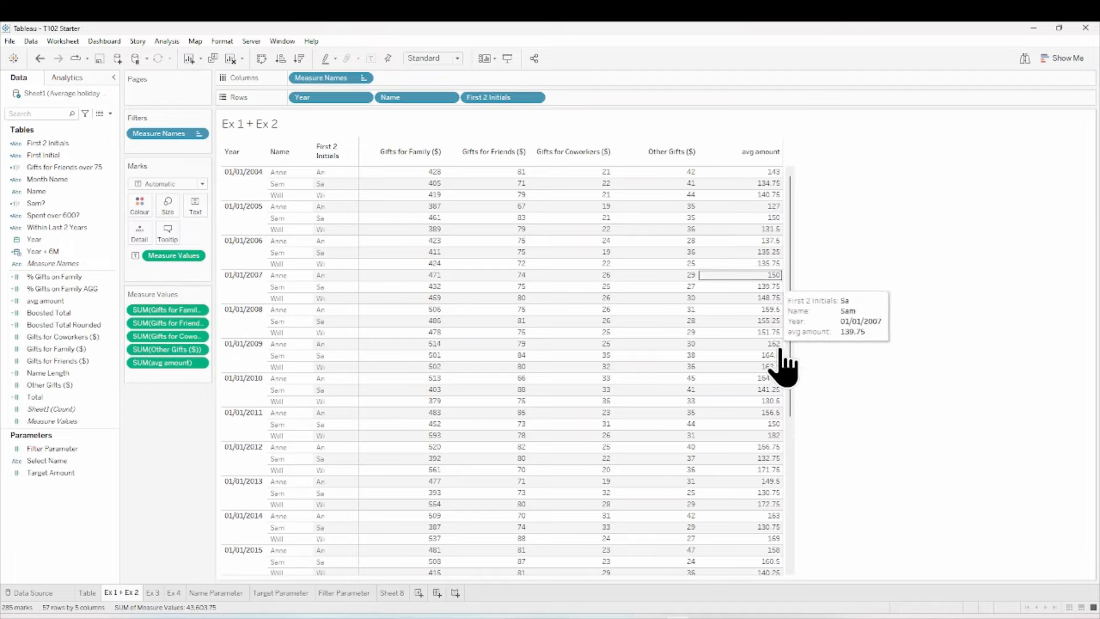
{"action": "mouse_move", "coordinate": [778, 355]}
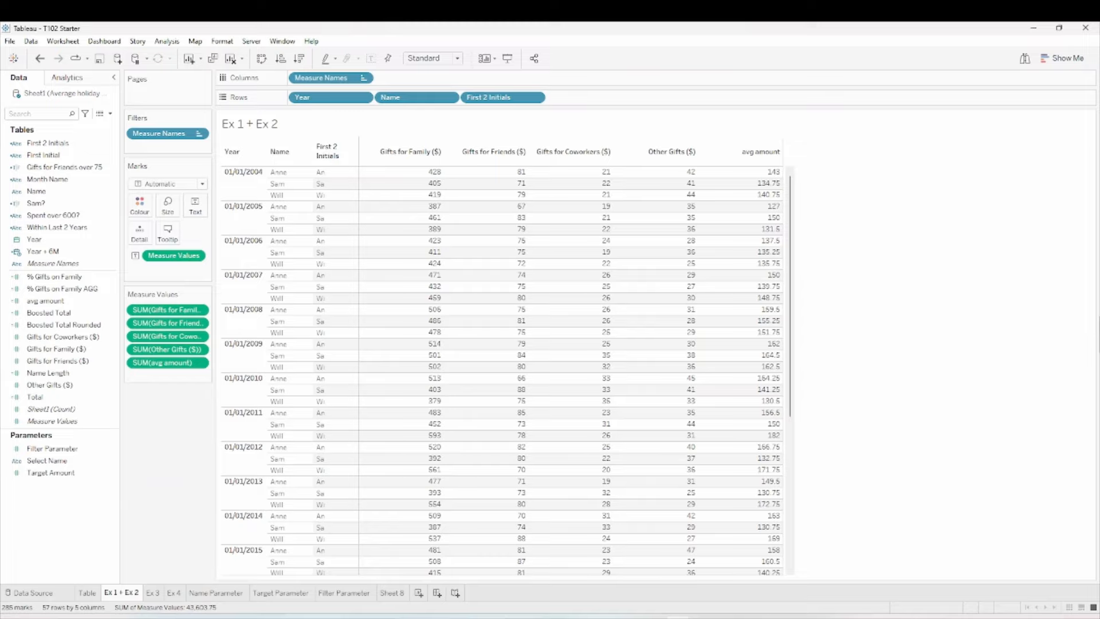
Open the Ex 3 worksheet
{"action": "key", "text": "alt+Tab"}
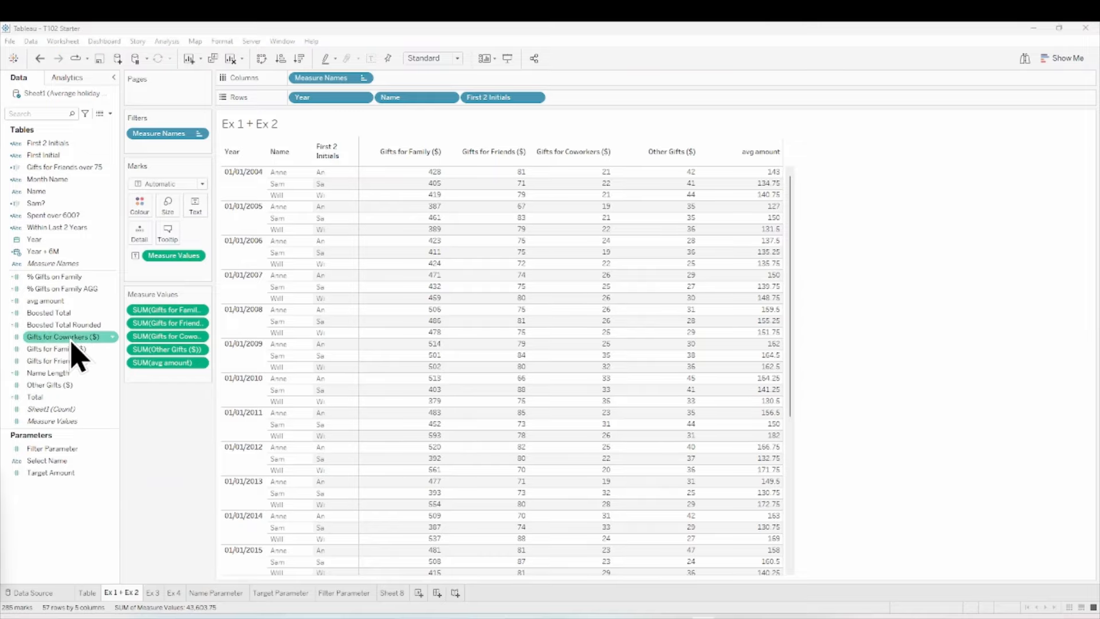
{"action": "left_click", "coordinate": [154, 593]}
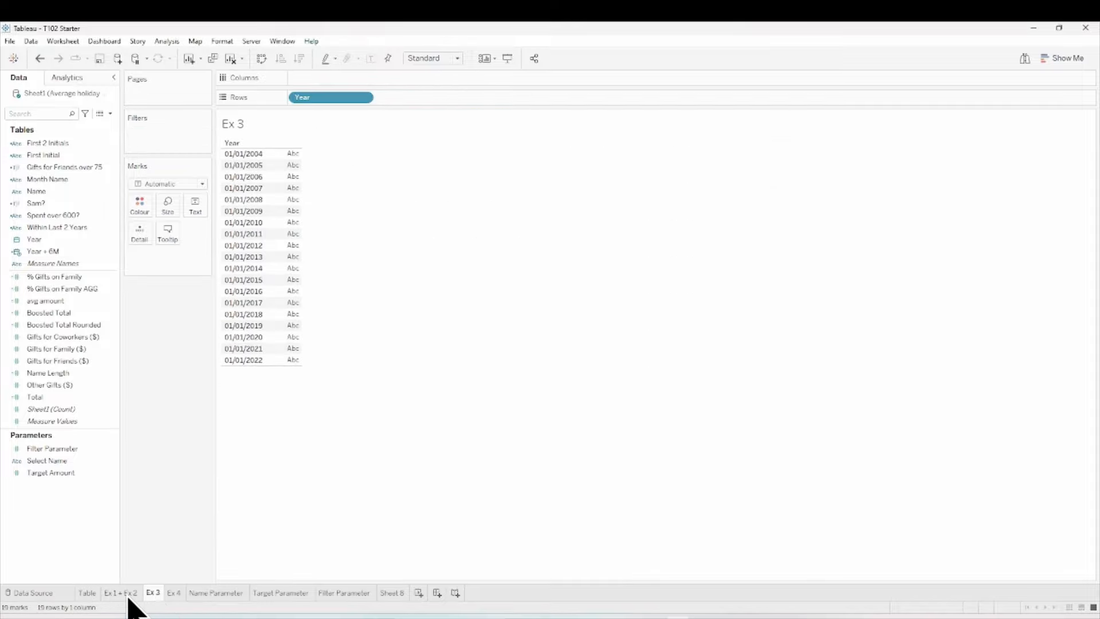
{"action": "mouse_move", "coordinate": [129, 599]}
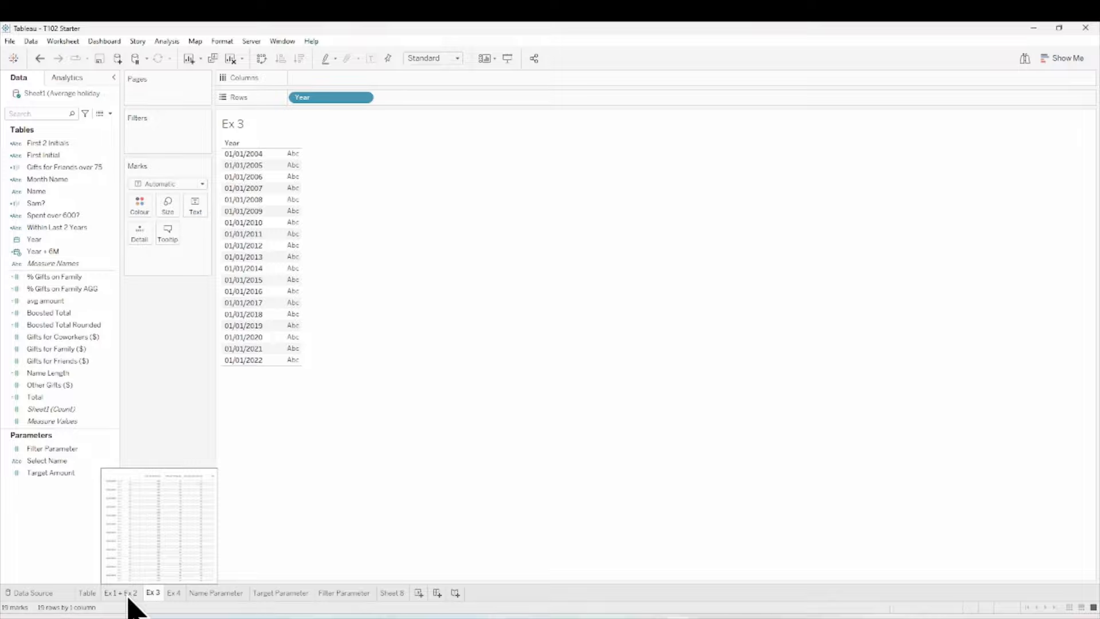
Start a new calculated field on the Ex 3 worksheet and name it "Date Adj"
{"action": "left_click", "coordinate": [110, 113]}
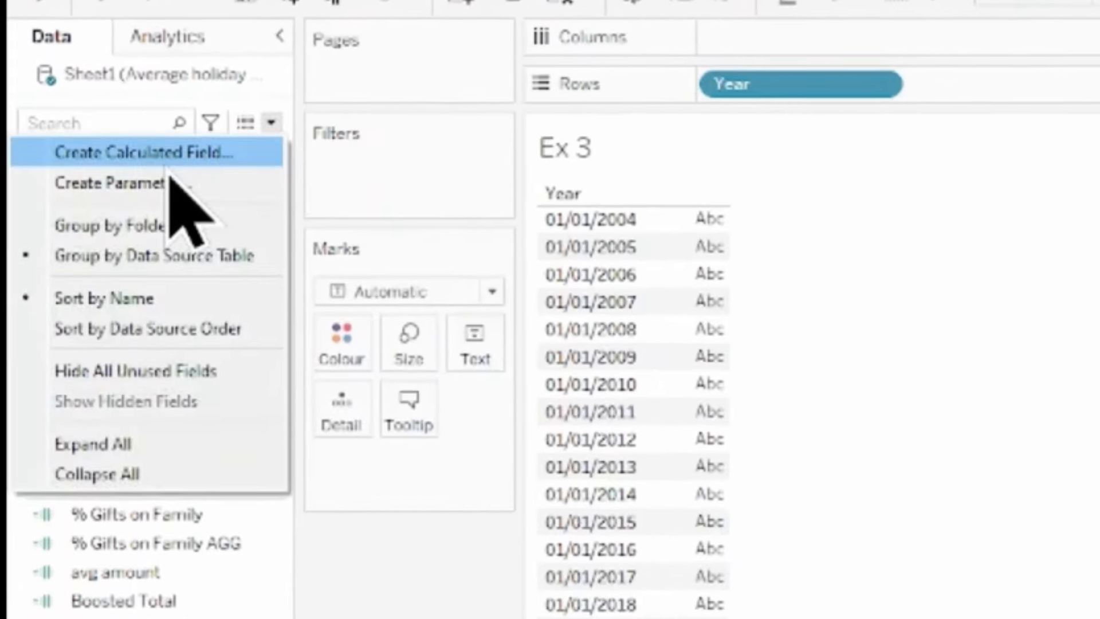
{"action": "left_click", "coordinate": [163, 153]}
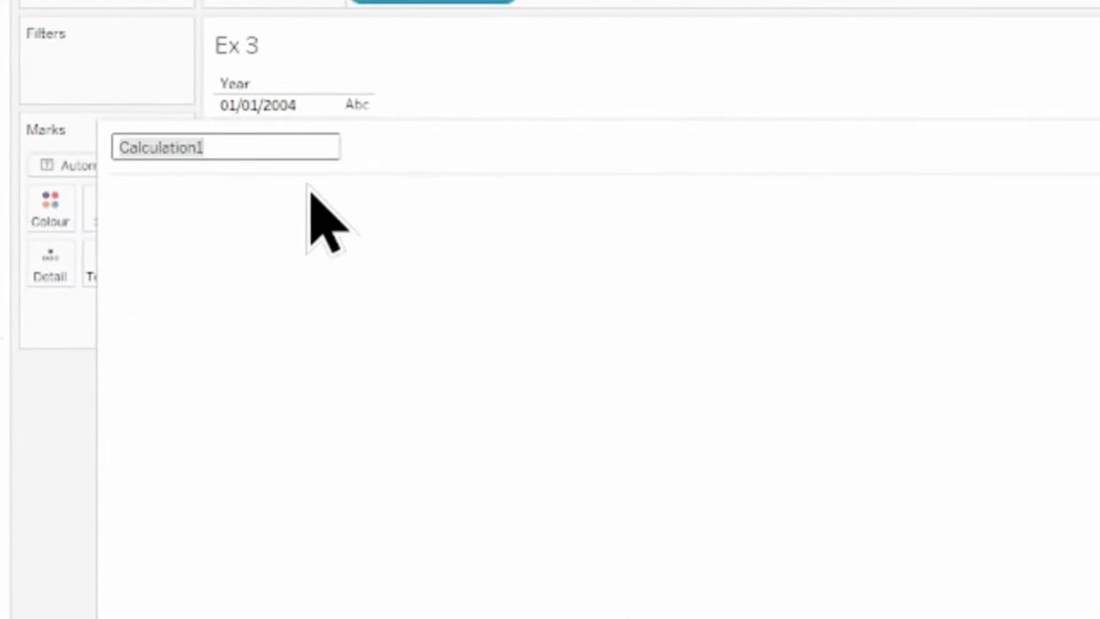
{"action": "type", "text": "Dat Adj"}
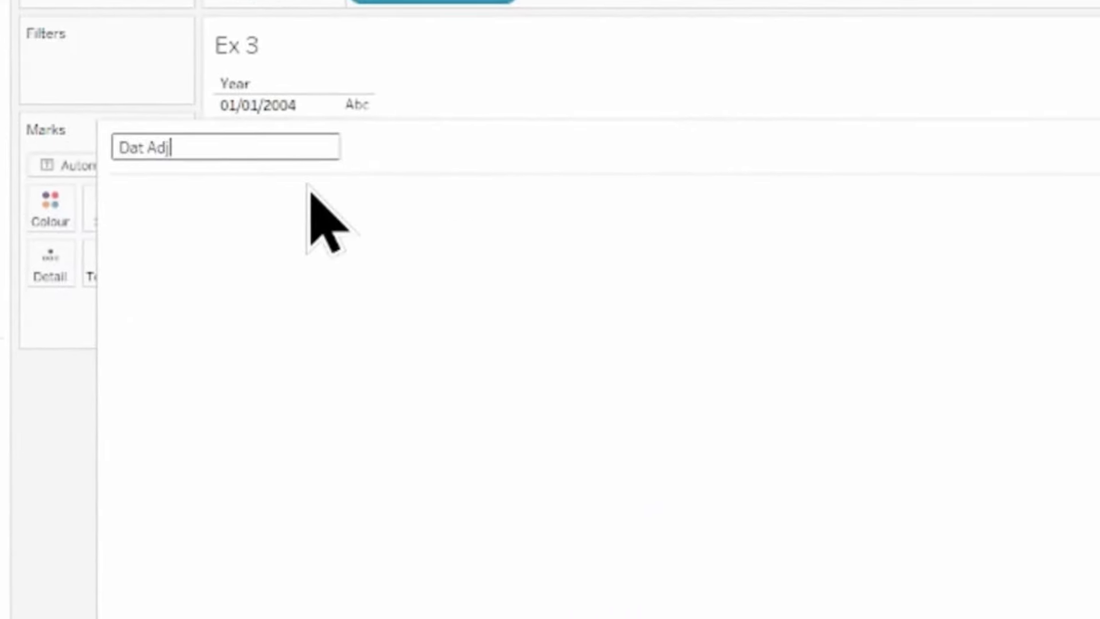
{"action": "key", "text": "Left"}
{"action": "key", "text": "Left"}
{"action": "key", "text": "Left"}
{"action": "key", "text": "Left"}
{"action": "type", "text": "e"}
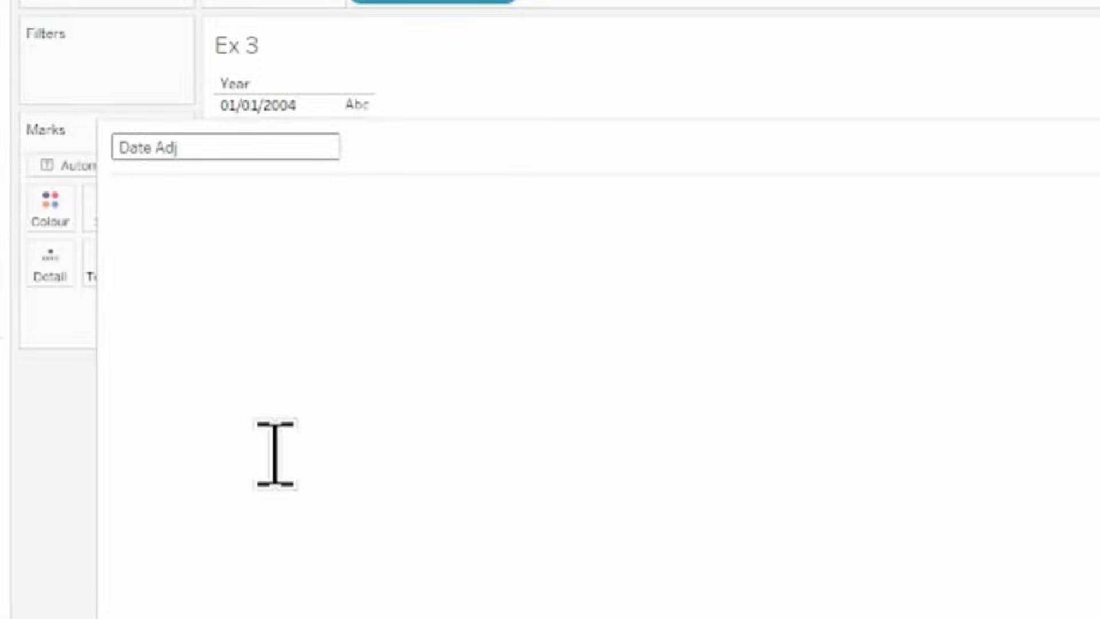
{"action": "left_click", "coordinate": [256, 295]}
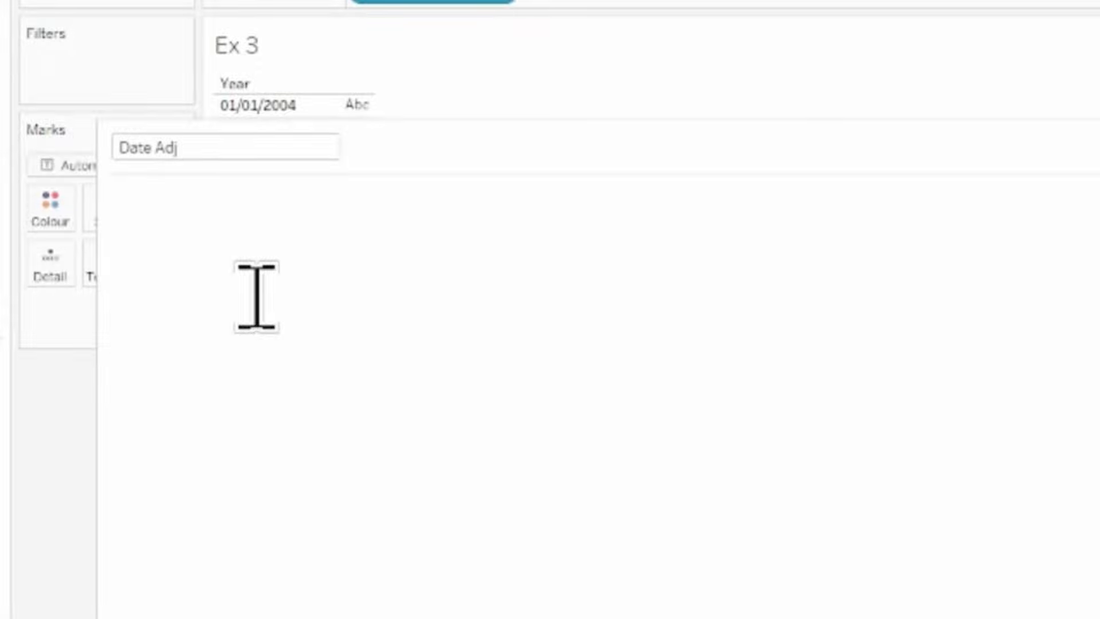
Begin the Date Adj formula with an IF condition testing whether YEAR([Year]) is >=2013
{"action": "type", "text": "if"}
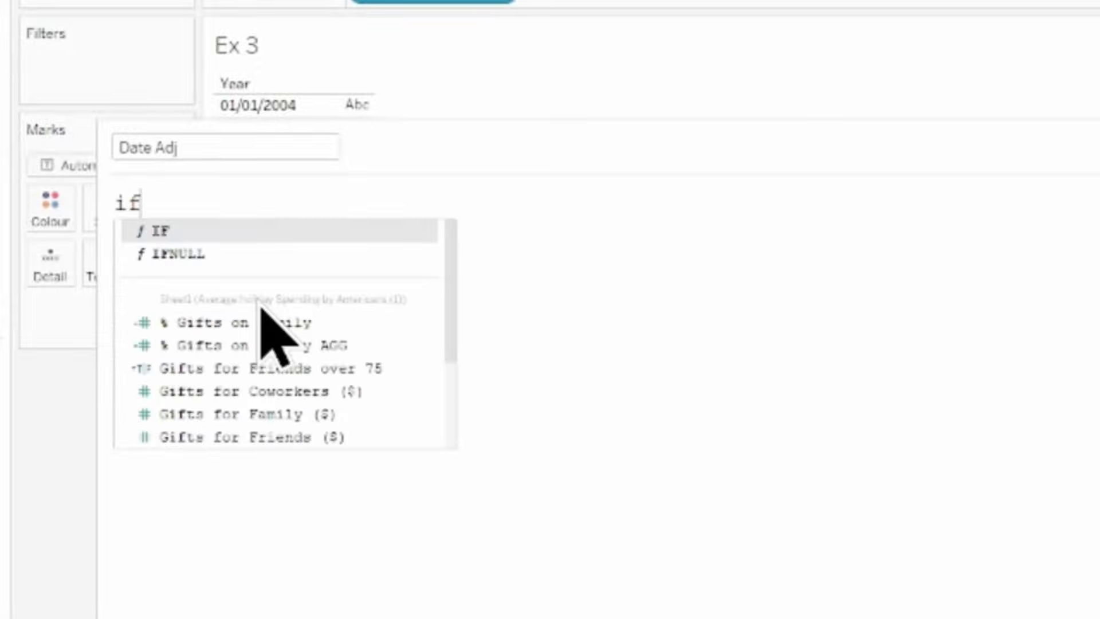
{"action": "key", "text": "Return"}
{"action": "type", "text": "y"}
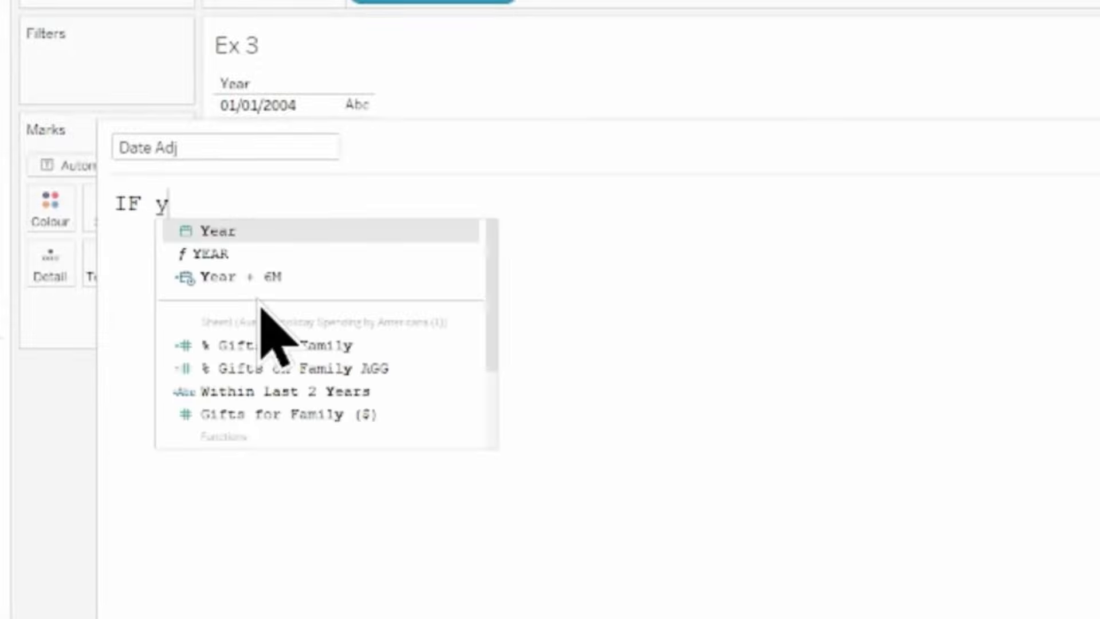
{"action": "type", "text": "ear"}
{"action": "key", "text": "Down"}
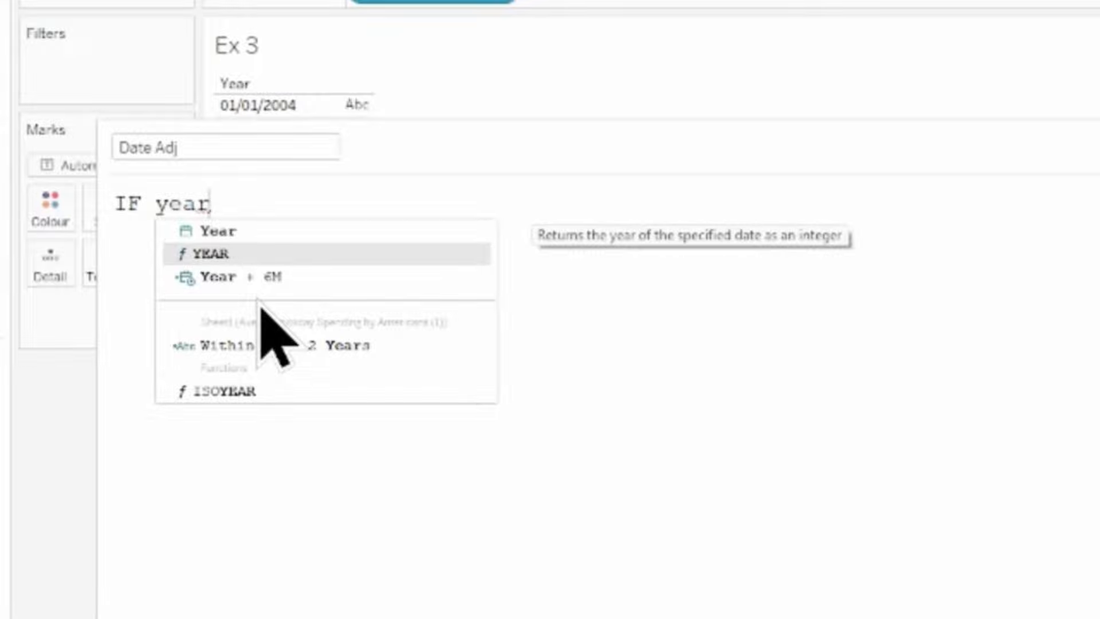
{"action": "key", "text": "Return"}
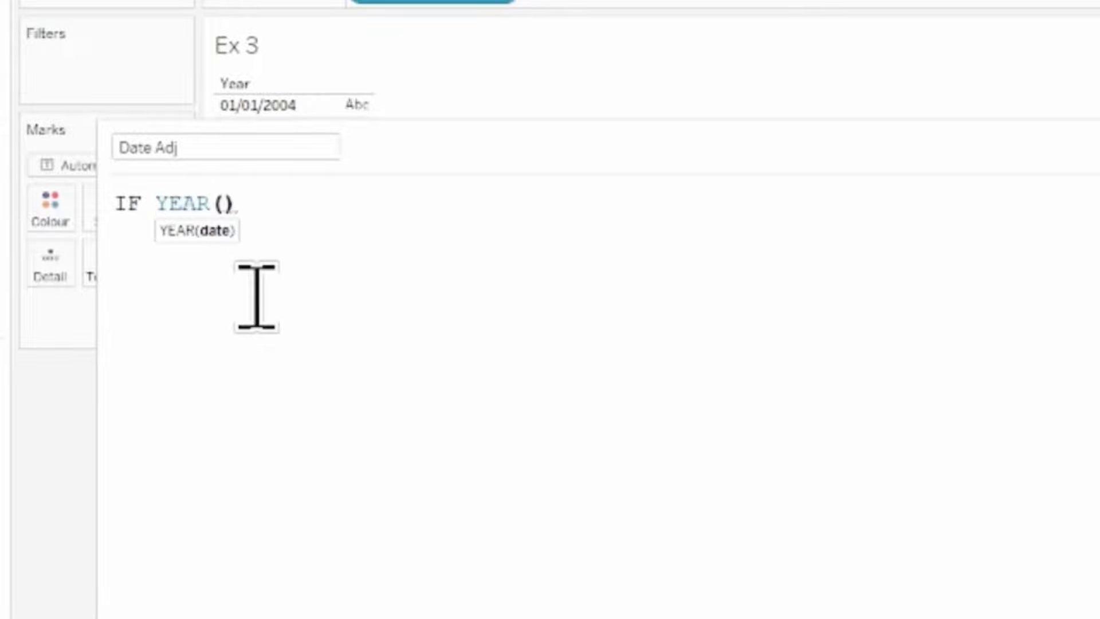
{"action": "type", "text": "year"}
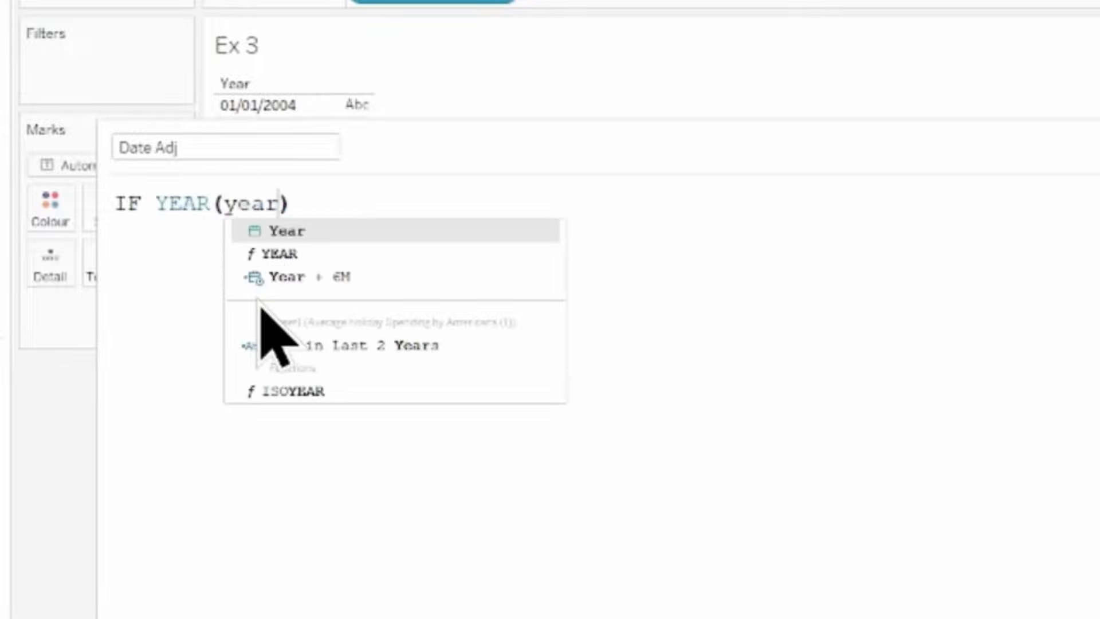
{"action": "key", "text": "Return"}
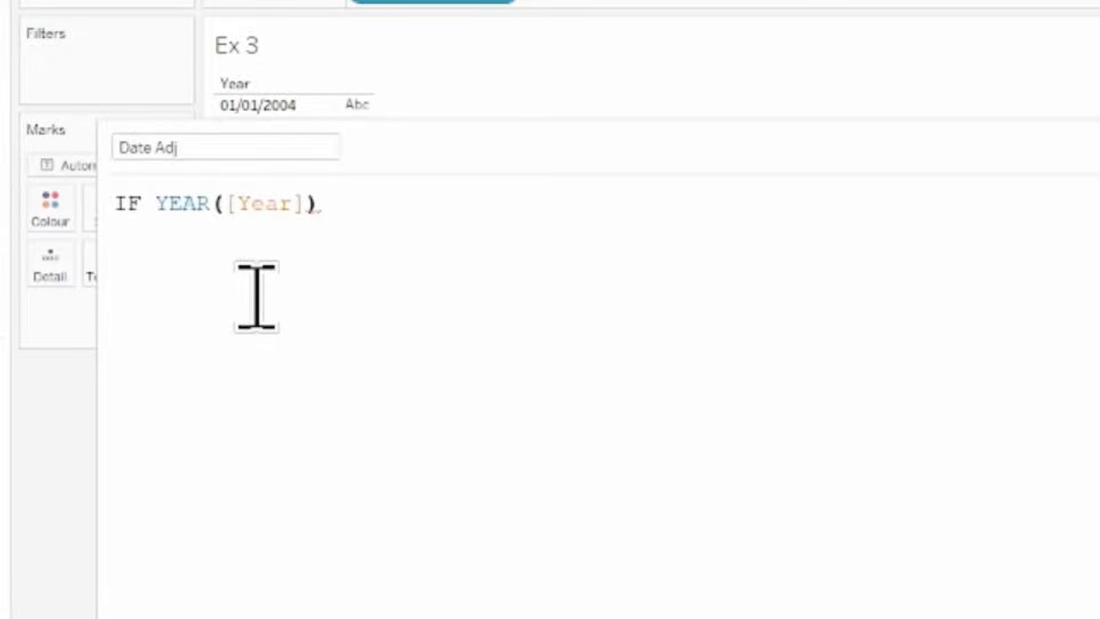
{"action": "type", "text": ">=2013"}
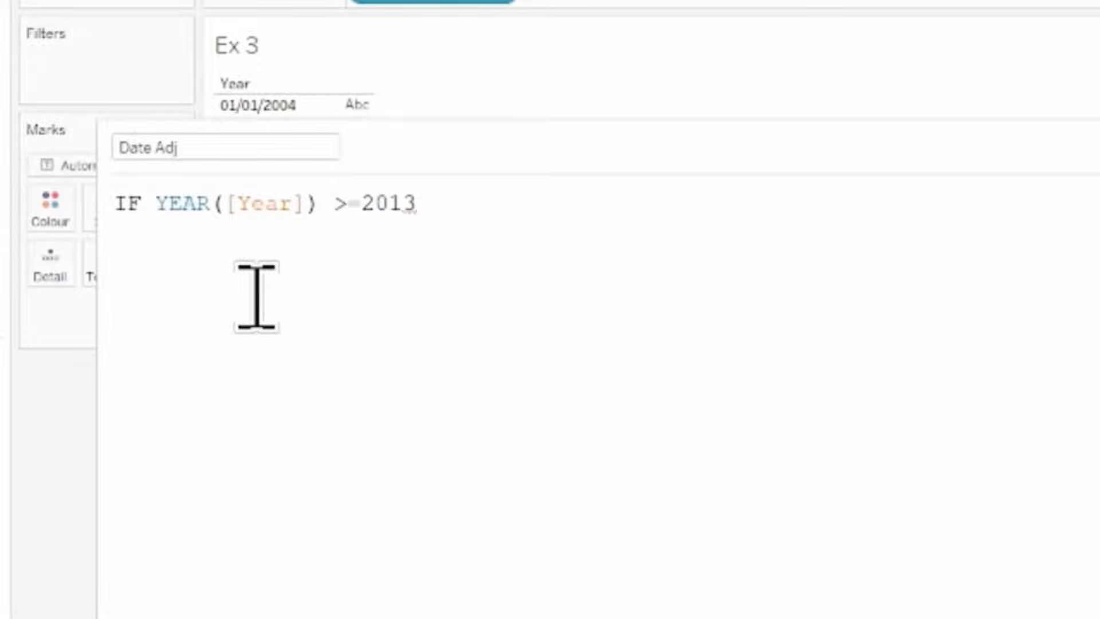
Add a THEN line to the Date Adj formula that returns DATEADD('day',15,[Year])
{"action": "key", "text": "Return"}
{"action": "type", "text": "the"}
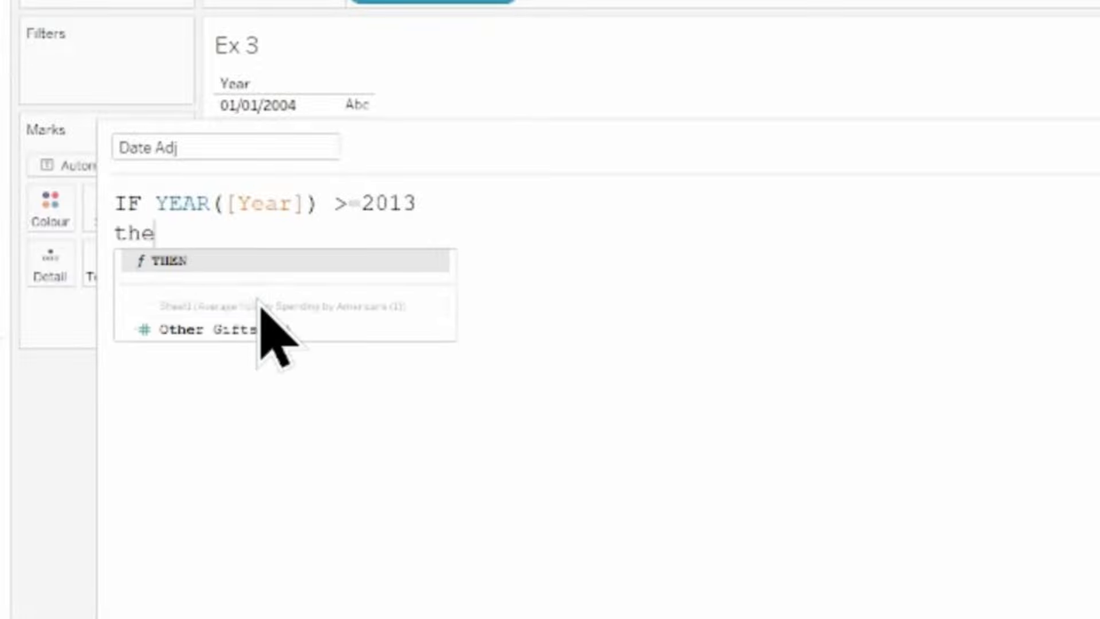
{"action": "key", "text": "Return"}
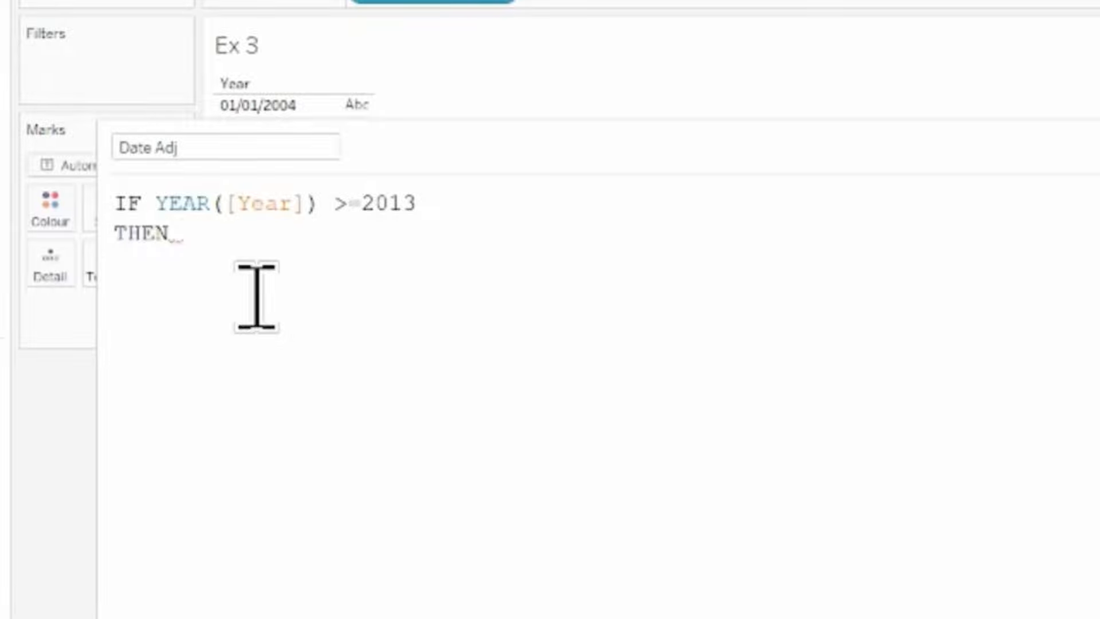
{"action": "type", "text": "dat"}
{"action": "key", "text": "Down"}
{"action": "key", "text": "Return"}
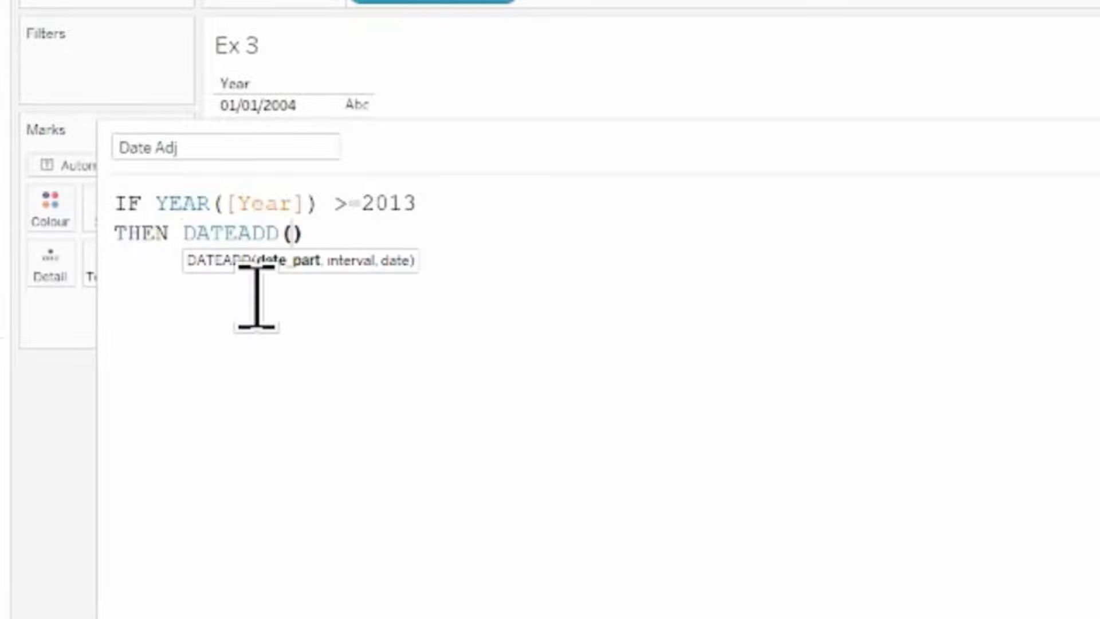
{"action": "type", "text": "'day'"}
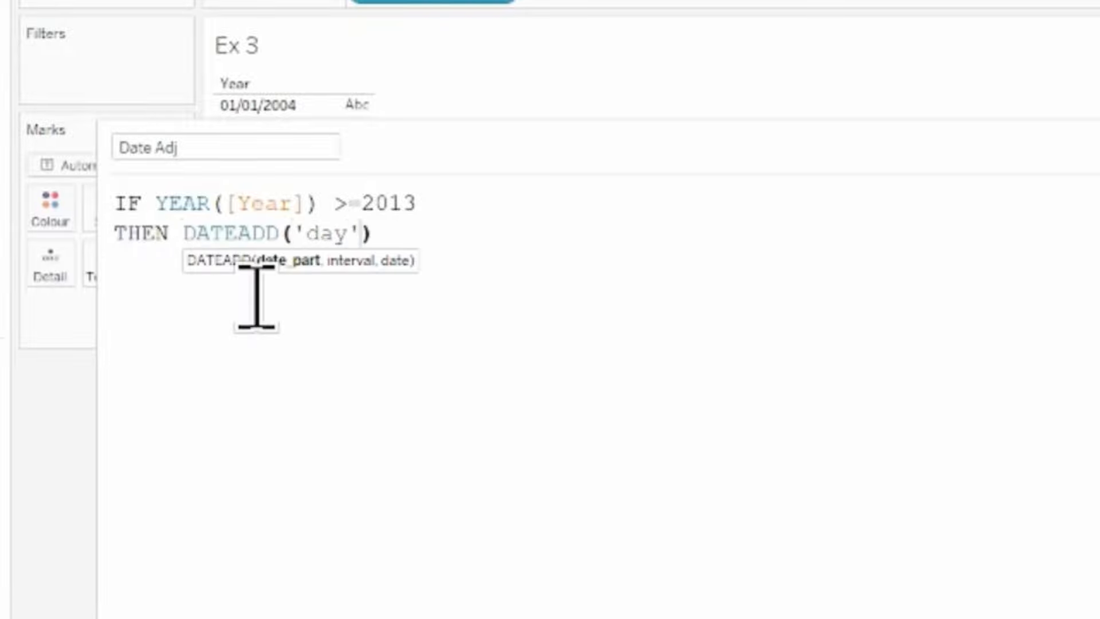
{"action": "type", "text": ",15,ye"}
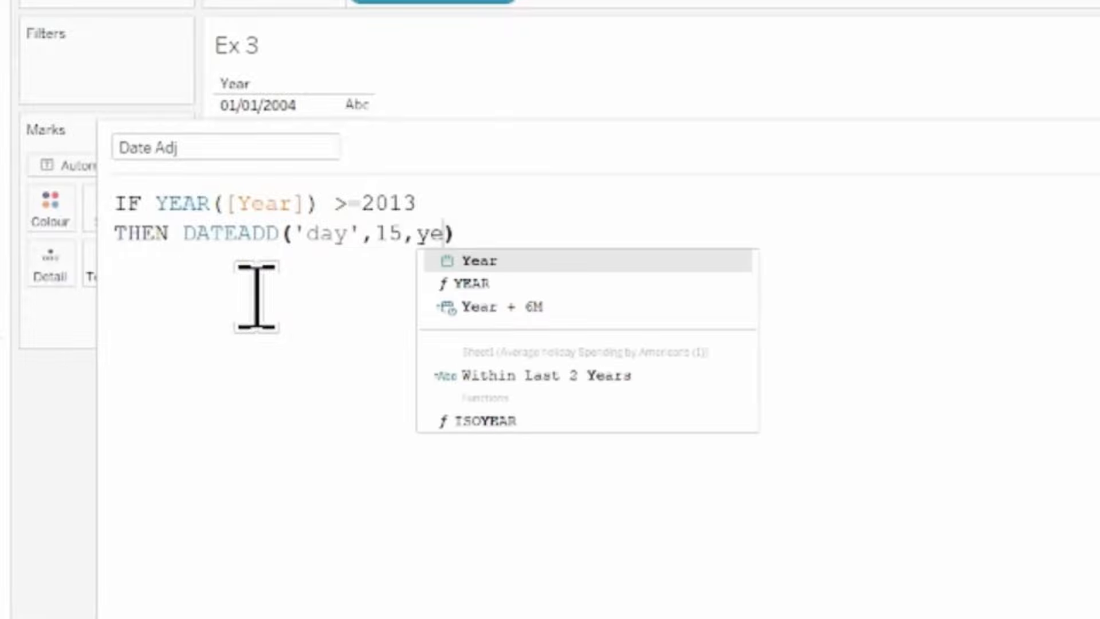
{"action": "type", "text": "ar"}
{"action": "key", "text": "Return"}
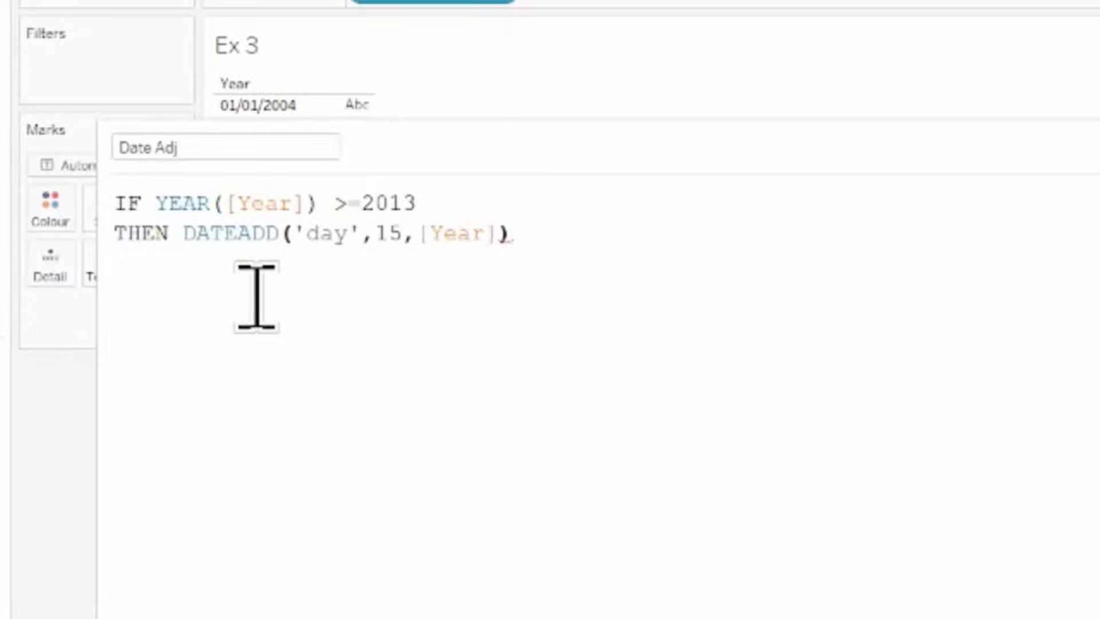
Complete the Date Adj formula with ELSE [Year] and END, and save the calculated field
{"action": "key", "text": "Return"}
{"action": "type", "text": "el"}
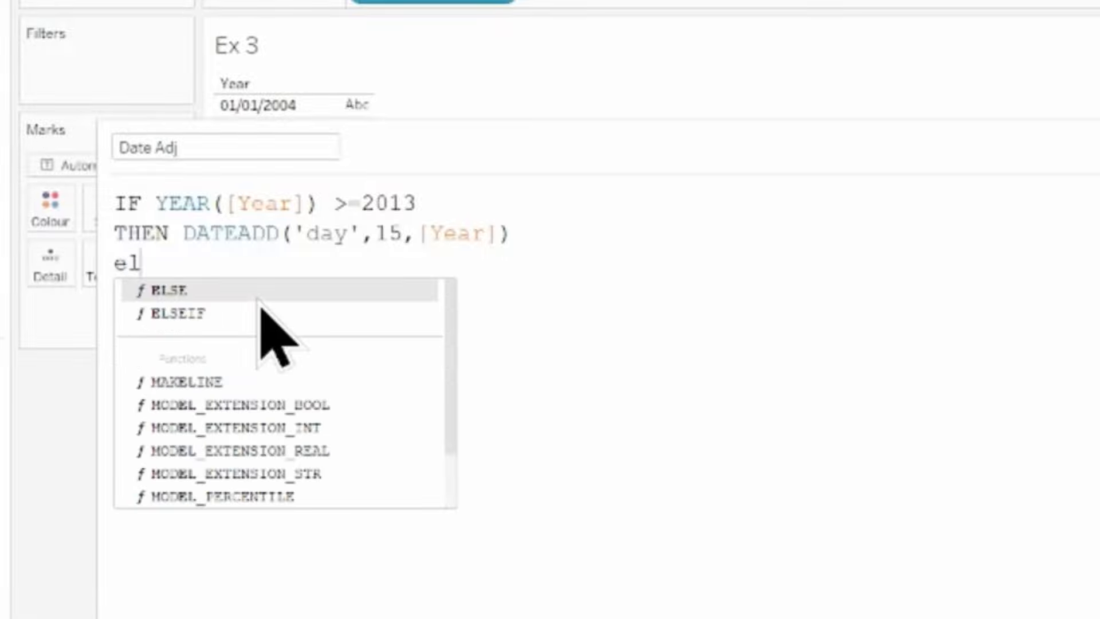
{"action": "key", "text": "Return"}
{"action": "type", "text": "year"}
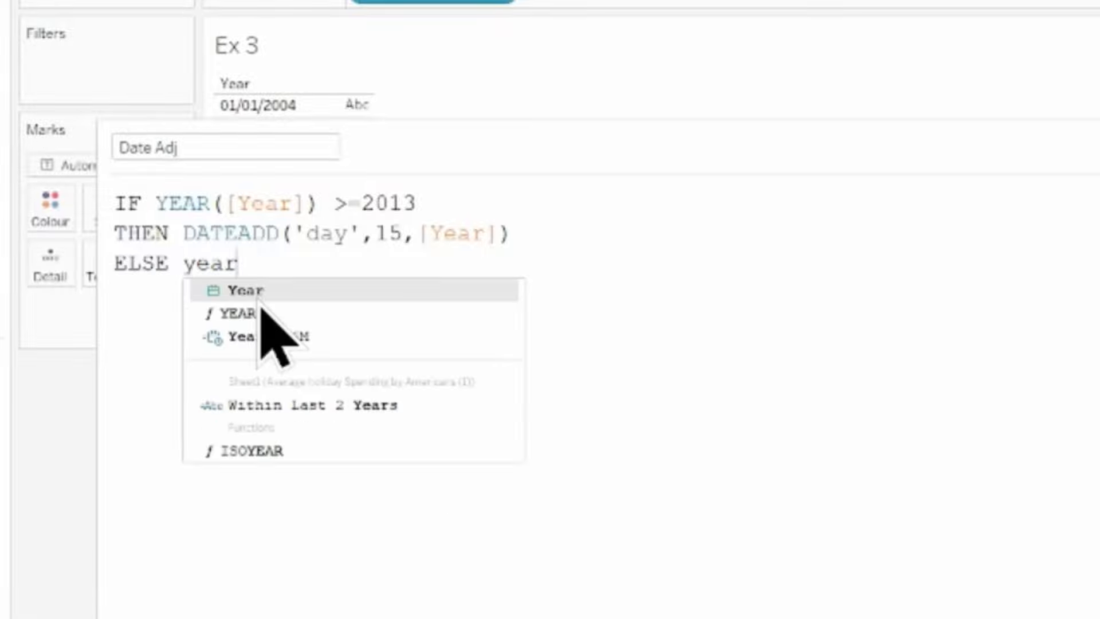
{"action": "key", "text": "Return"}
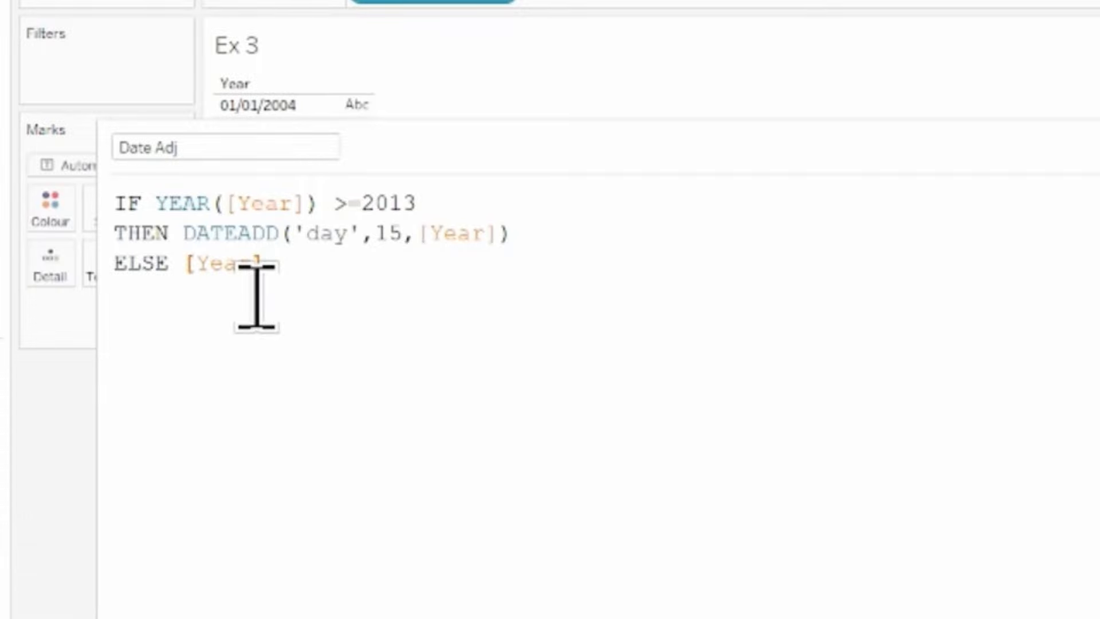
{"action": "key", "text": "Return"}
{"action": "type", "text": "end"}
{"action": "key", "text": "Return"}
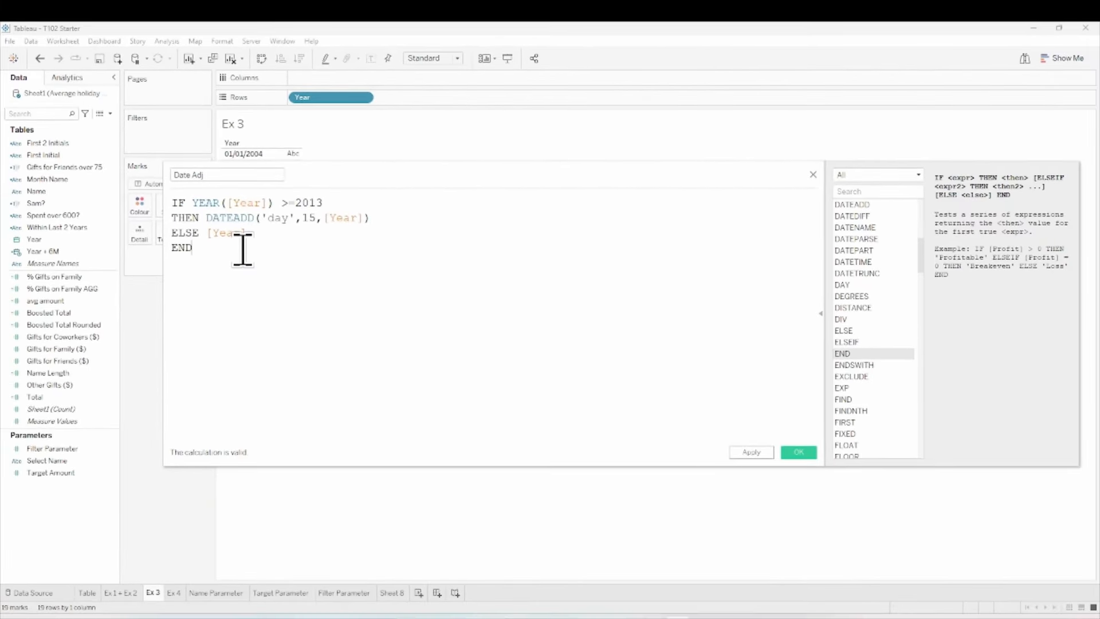
{"action": "left_click", "coordinate": [795, 454]}
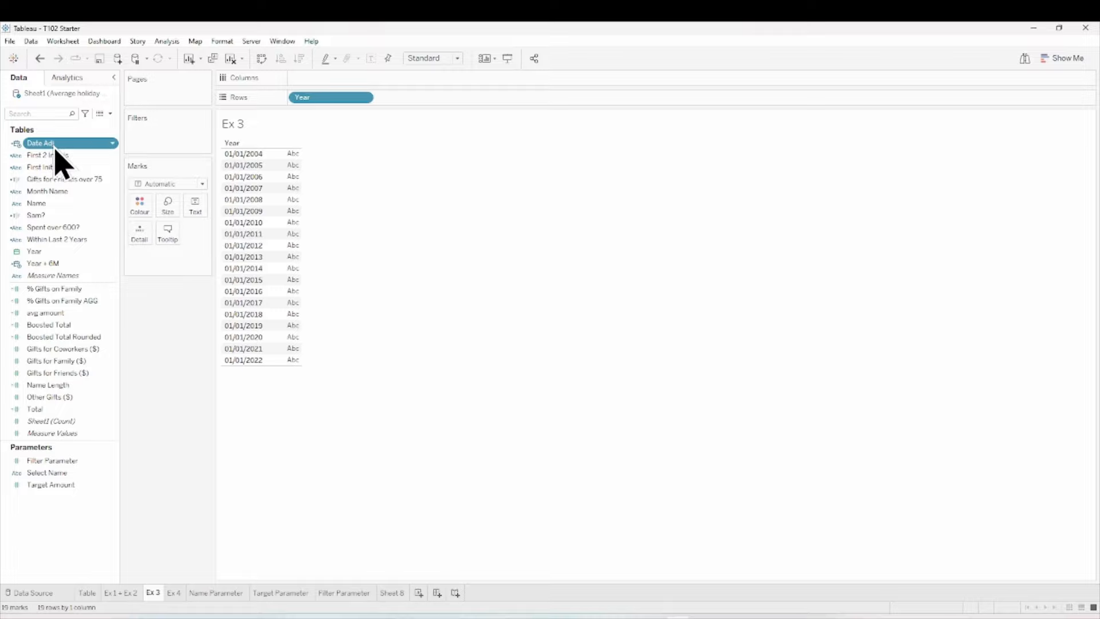
Add Date Adj to the rows after Year and show it as discrete full dates at day level
{"action": "left_click_drag", "start_coordinate": [50, 144], "coordinate": [295, 194]}
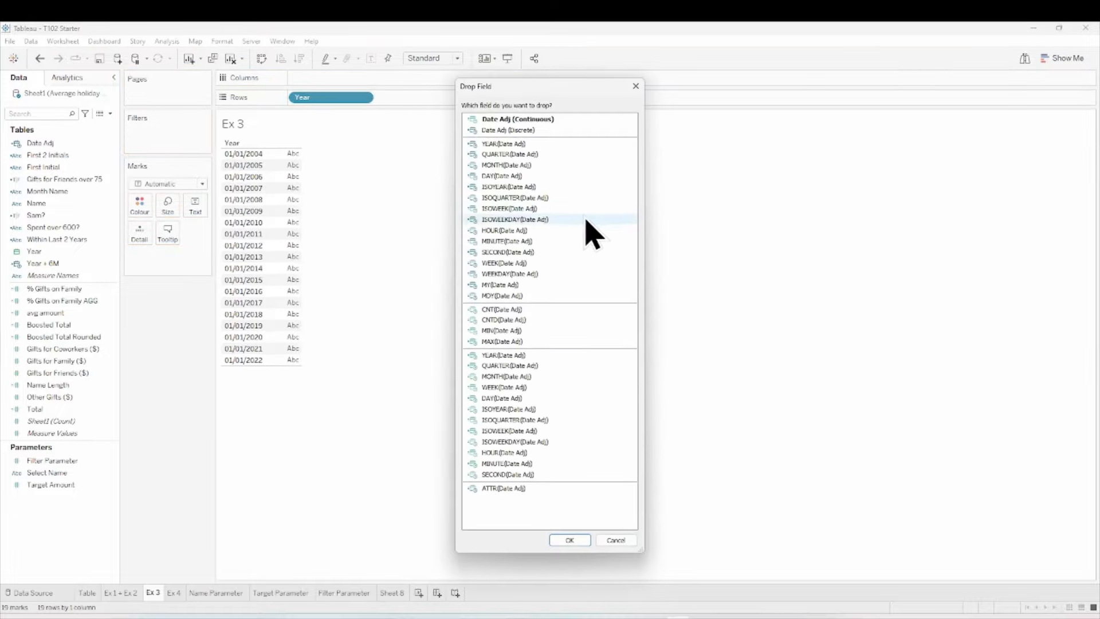
{"action": "double_click", "coordinate": [523, 130]}
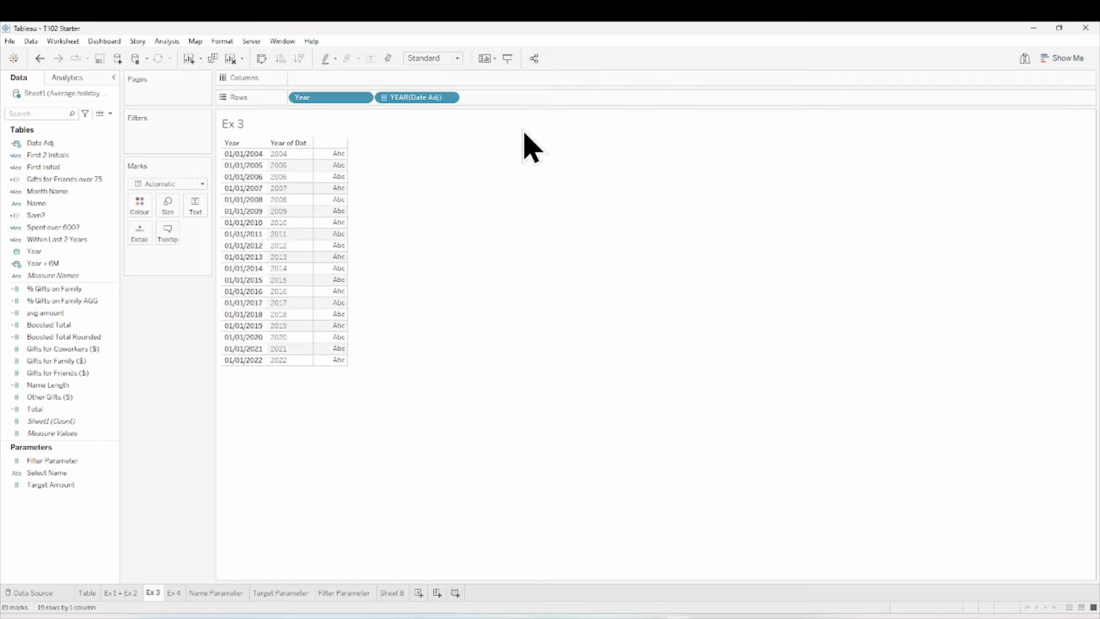
{"action": "left_click", "coordinate": [449, 97]}
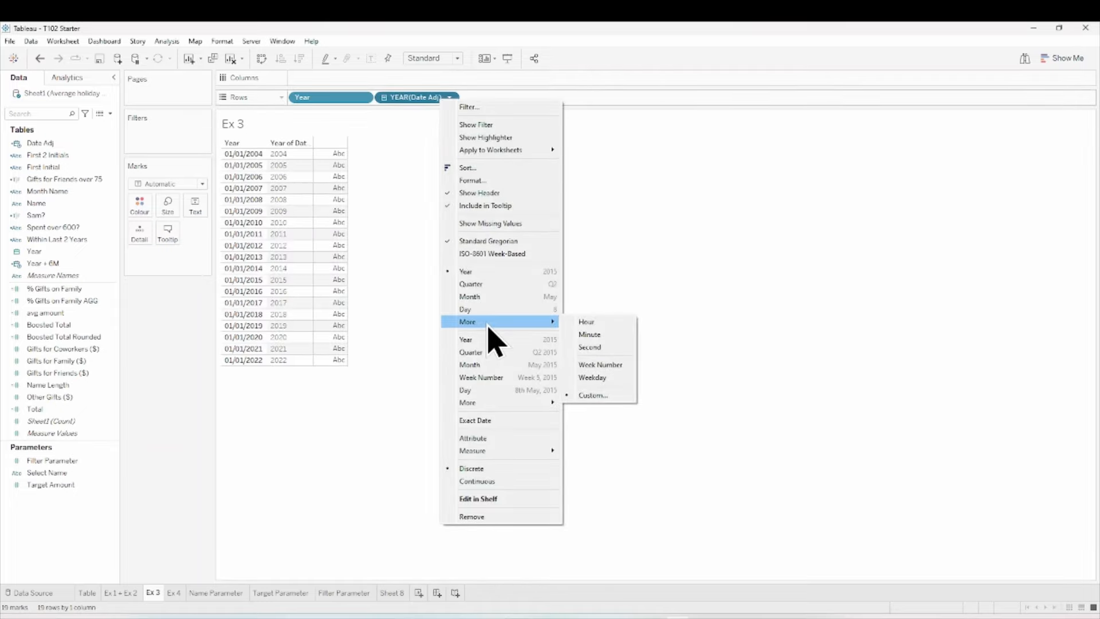
{"action": "left_click", "coordinate": [493, 390]}
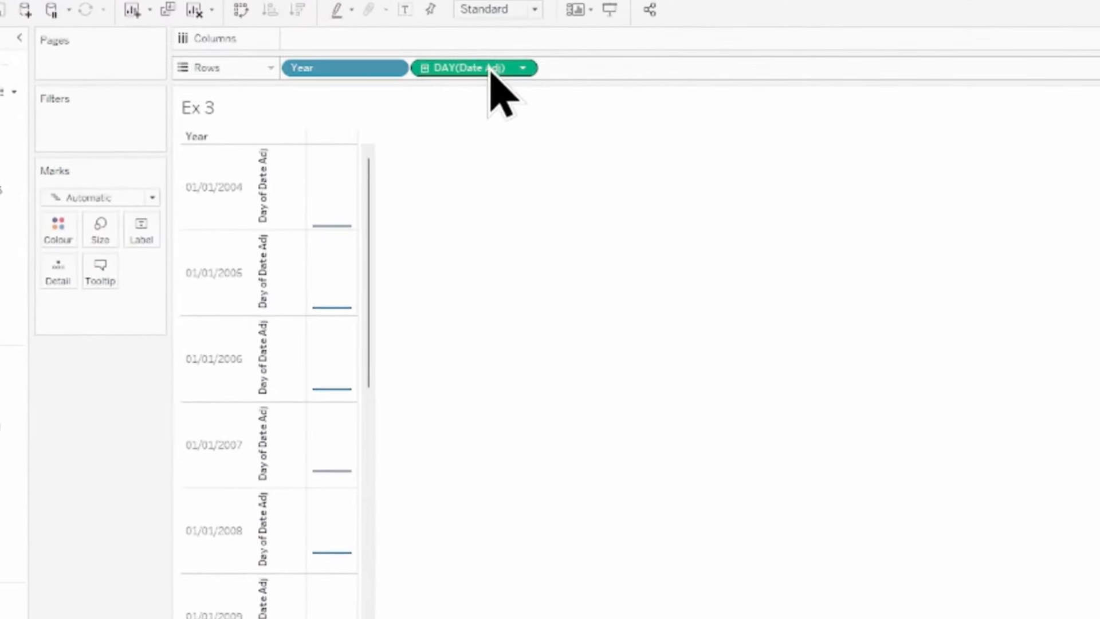
{"action": "right_click", "coordinate": [428, 99]}
{"action": "left_click", "coordinate": [553, 605]}
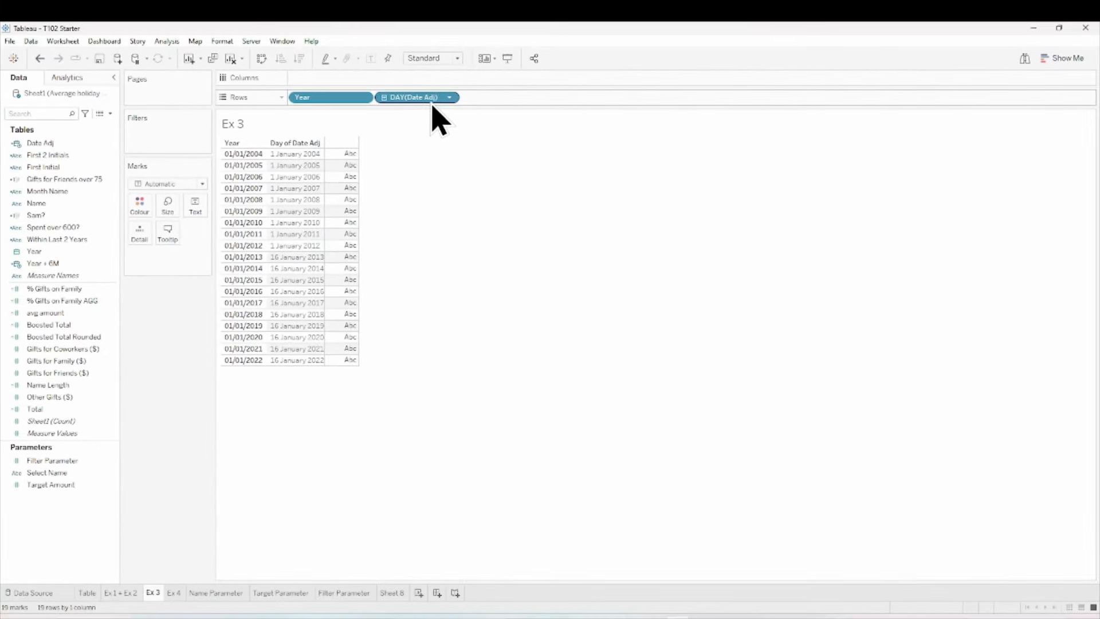
{"action": "right_click", "coordinate": [432, 100]}
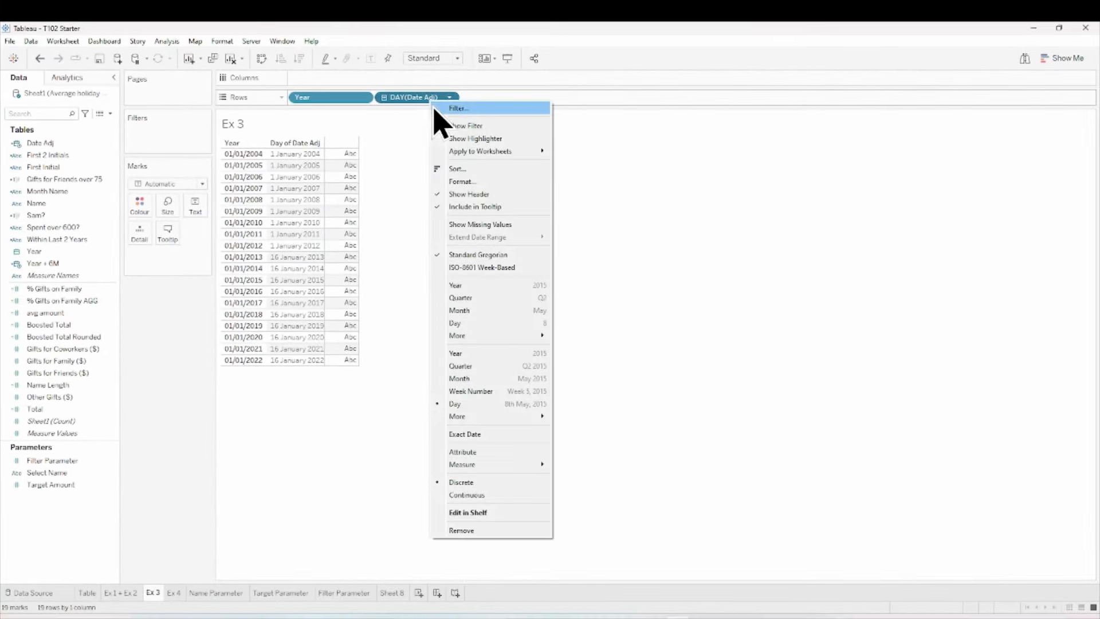
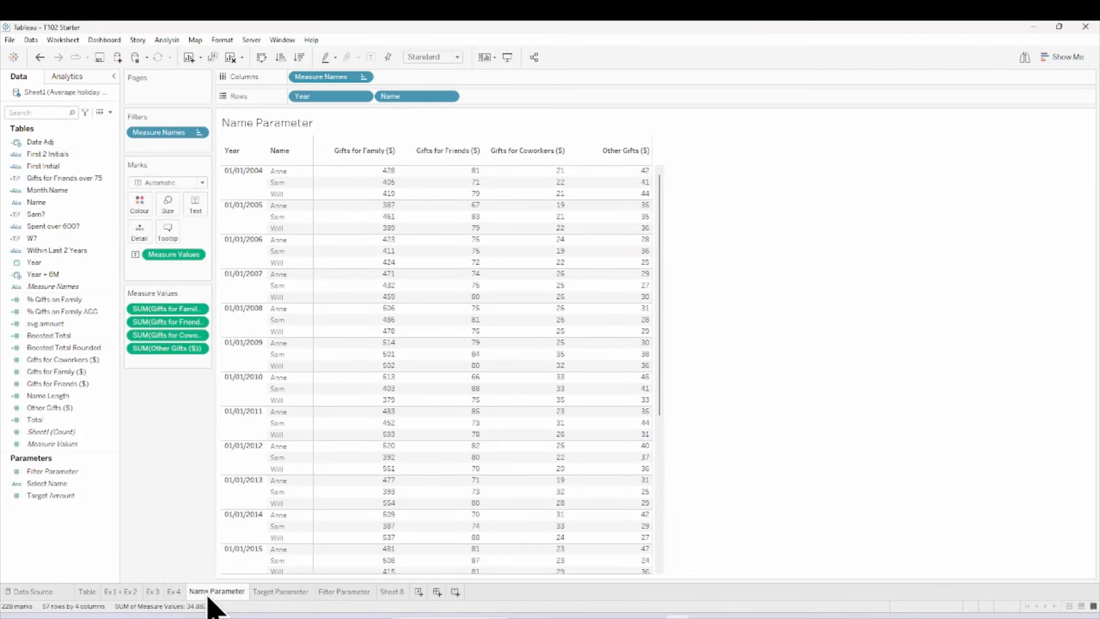
Show the Select Name parameter control on the Name Parameter worksheet and try out its name options
{"action": "mouse_move", "coordinate": [204, 598]}
{"action": "left_click", "coordinate": [106, 484]}
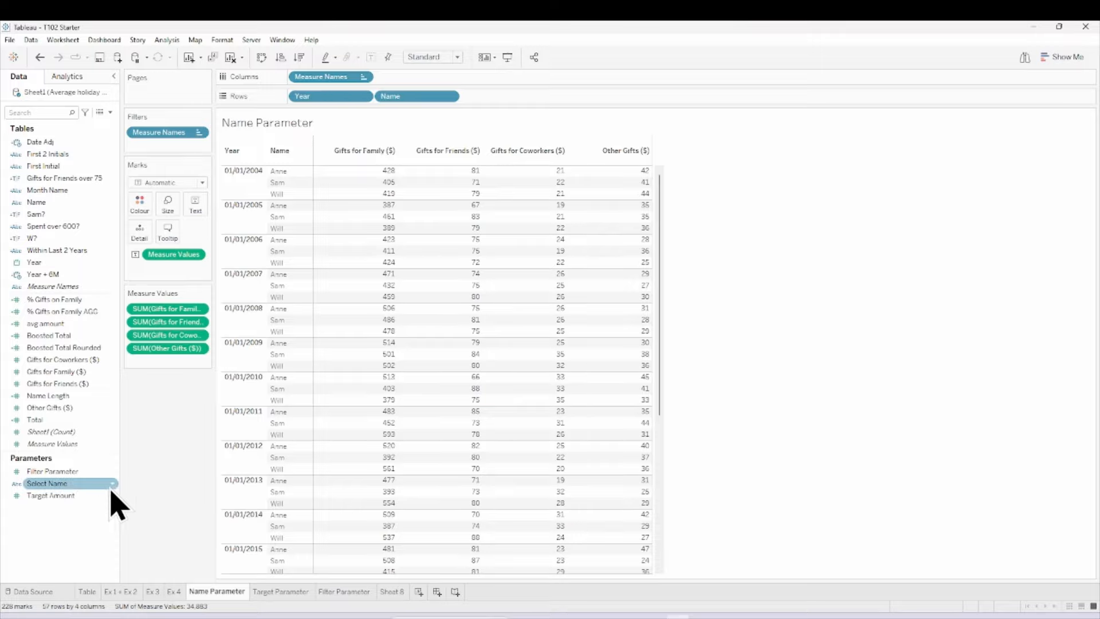
{"action": "right_click", "coordinate": [67, 491]}
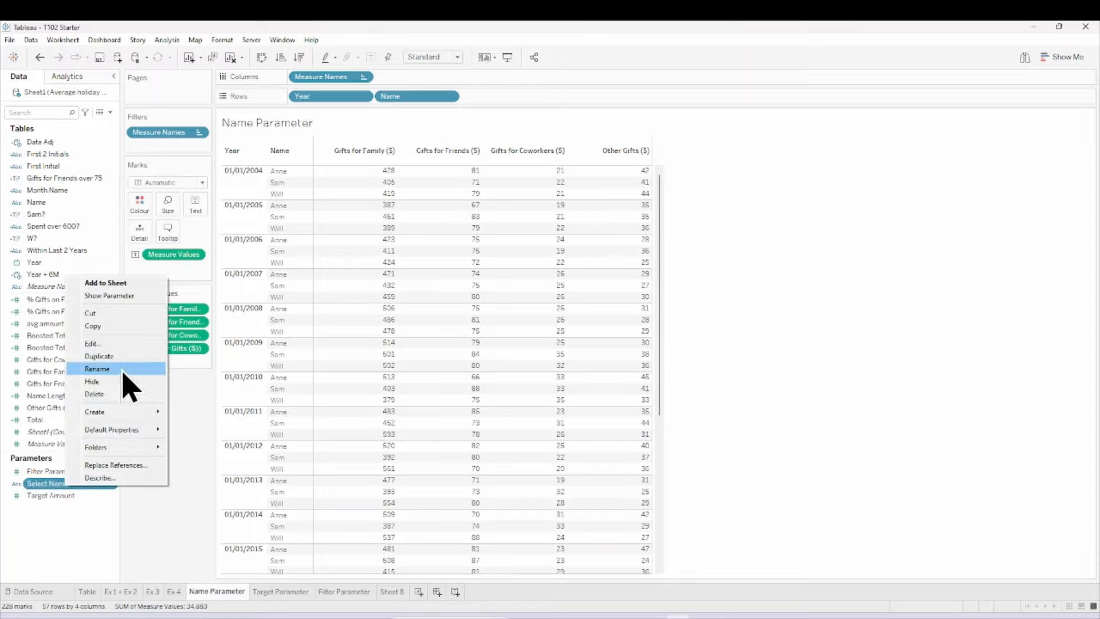
{"action": "left_click", "coordinate": [133, 294]}
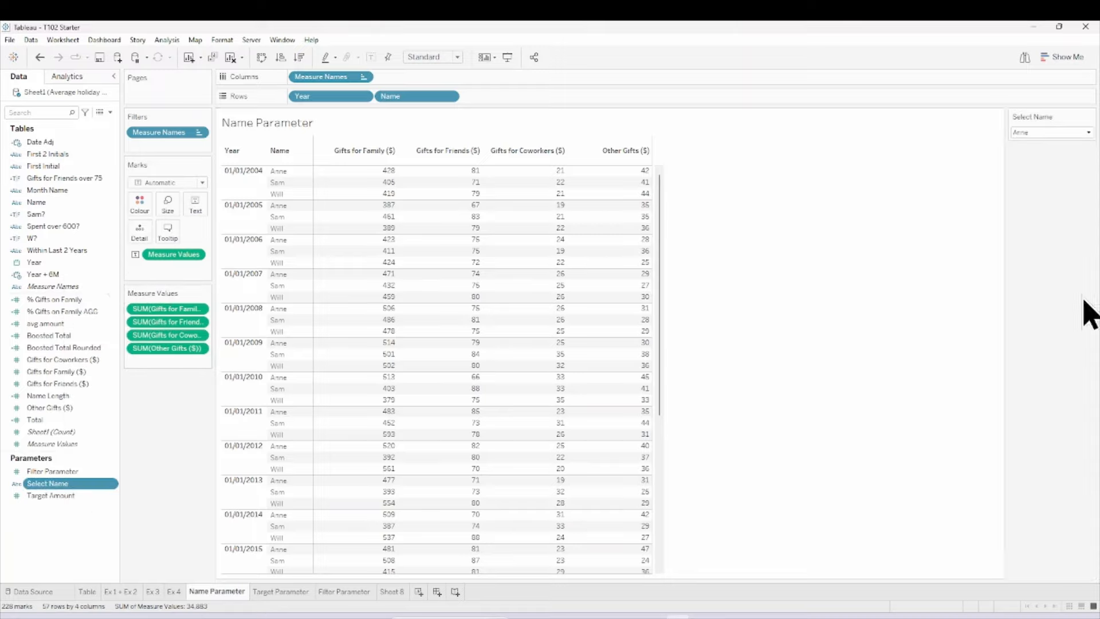
{"action": "left_click", "coordinate": [1031, 132]}
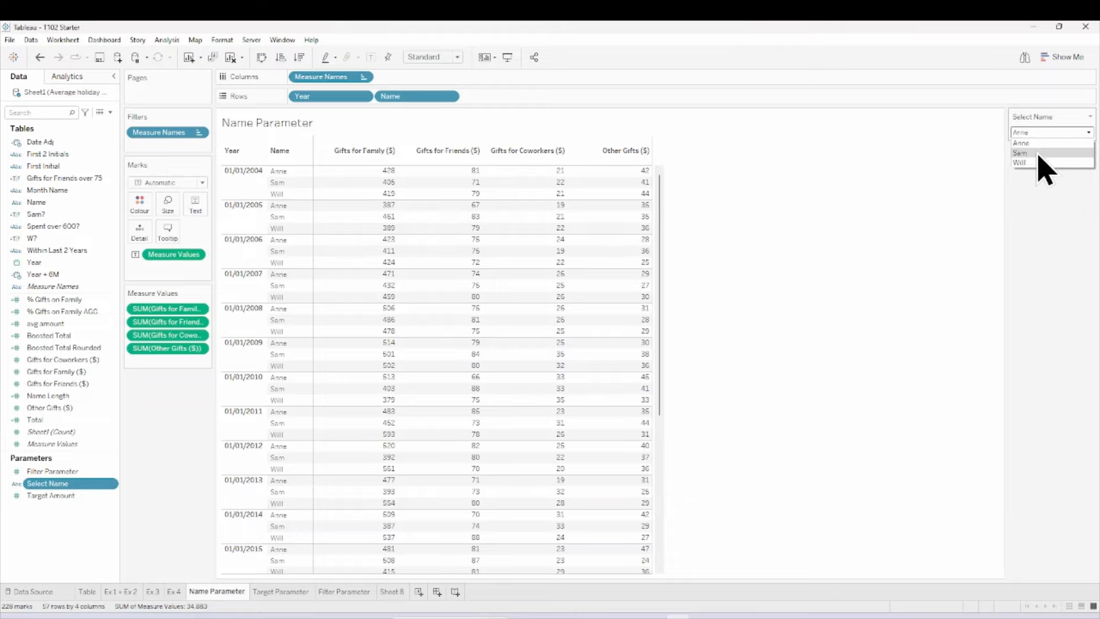
{"action": "left_click", "coordinate": [1034, 153]}
{"action": "left_click", "coordinate": [1033, 134]}
{"action": "left_click", "coordinate": [1038, 156]}
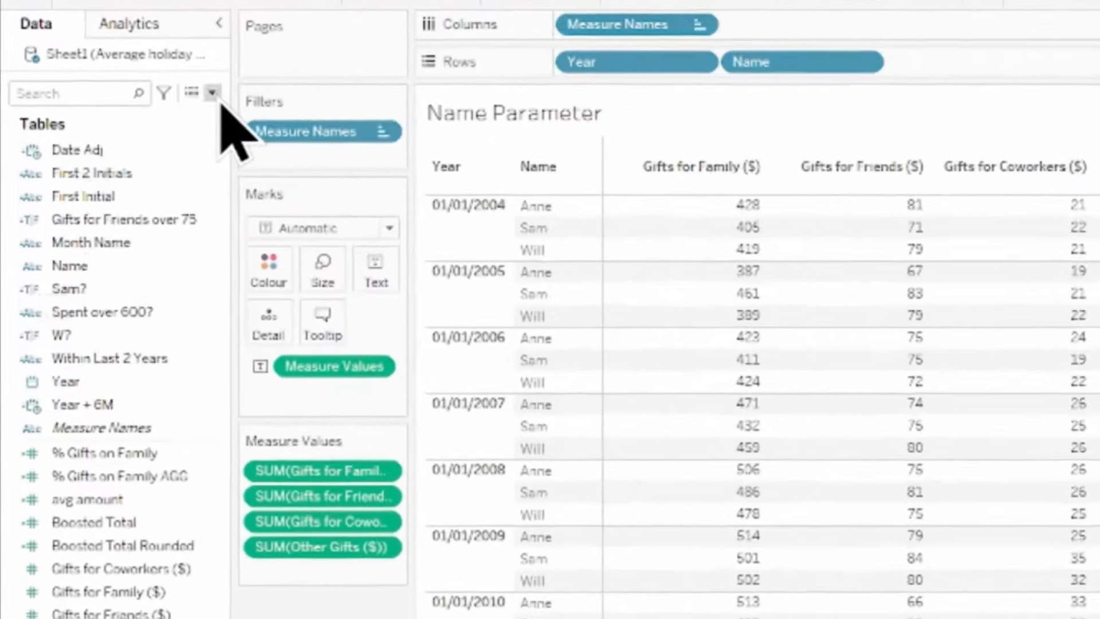
Start a new calculated field on the Name Parameter worksheet and name it "Selected Name?"
{"action": "left_click", "coordinate": [212, 92]}
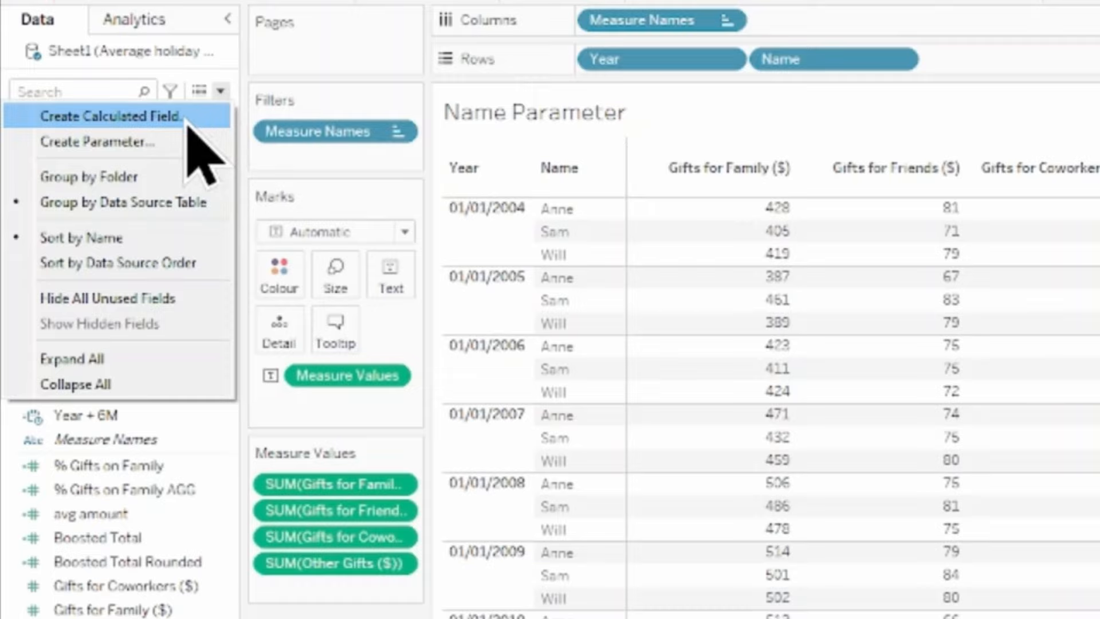
{"action": "left_click", "coordinate": [189, 120]}
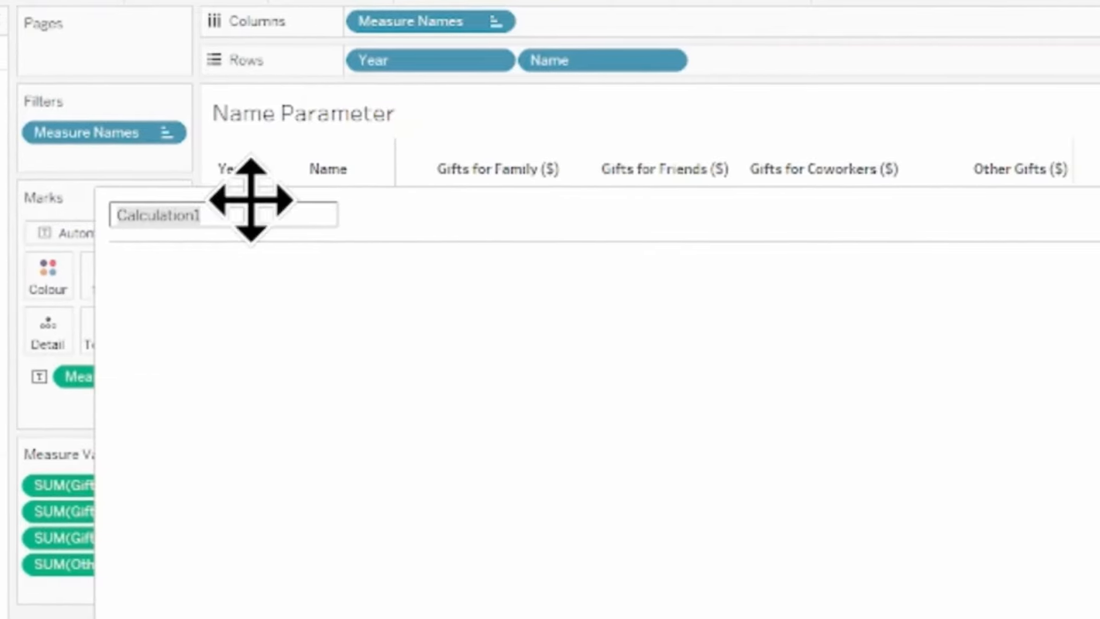
{"action": "key", "text": "BackSpace"}
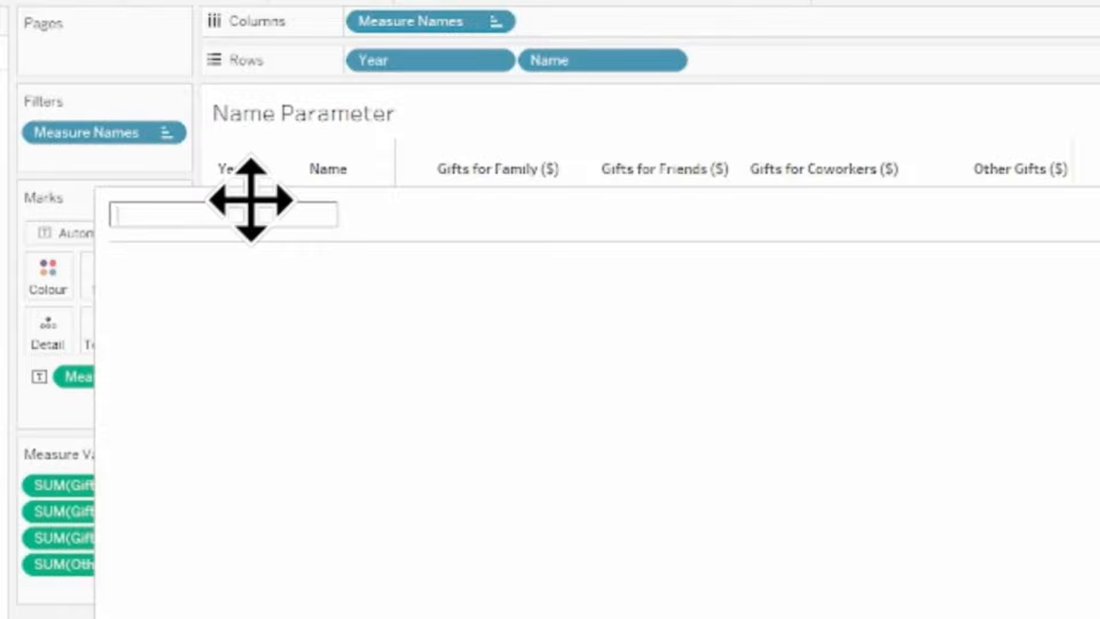
{"action": "type", "text": "Selected Name"}
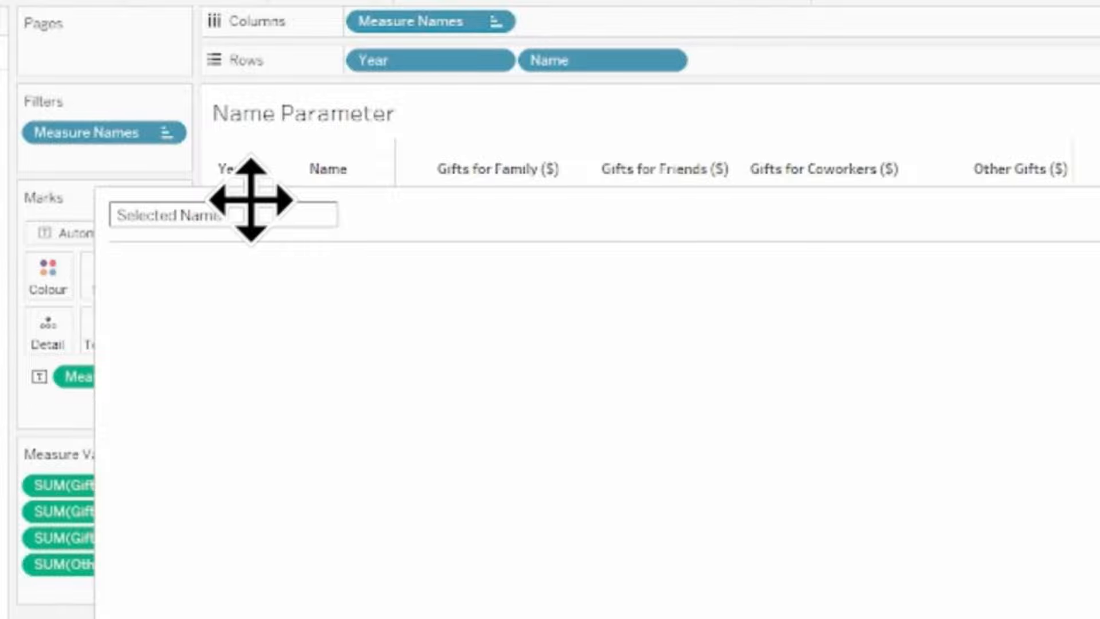
{"action": "type", "text": "?"}
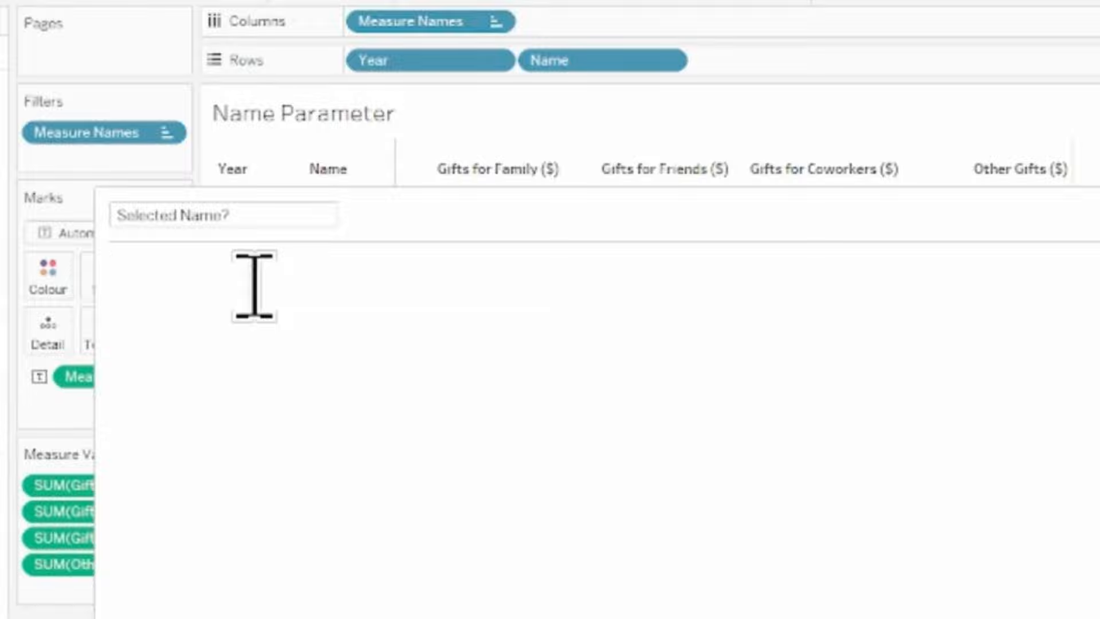
Enter the Selected Name? formula as [Name] = followed by one fixed name in quotes
{"action": "type", "text": "nam"}
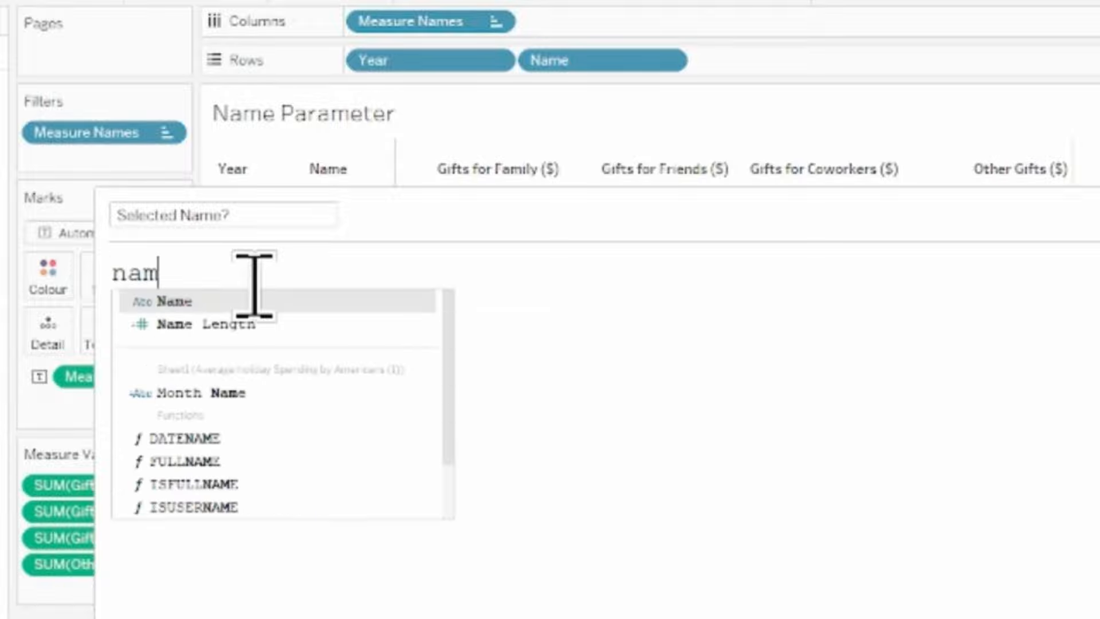
{"action": "key", "text": "Return"}
{"action": "type", "text": "="}
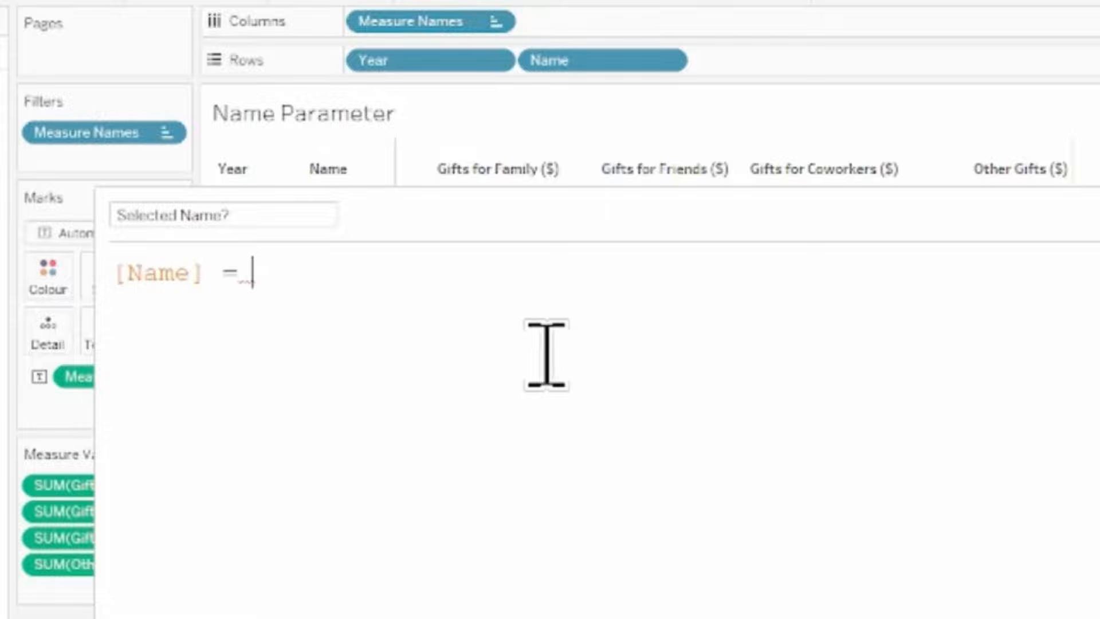
{"action": "type", "text": " 'W"}
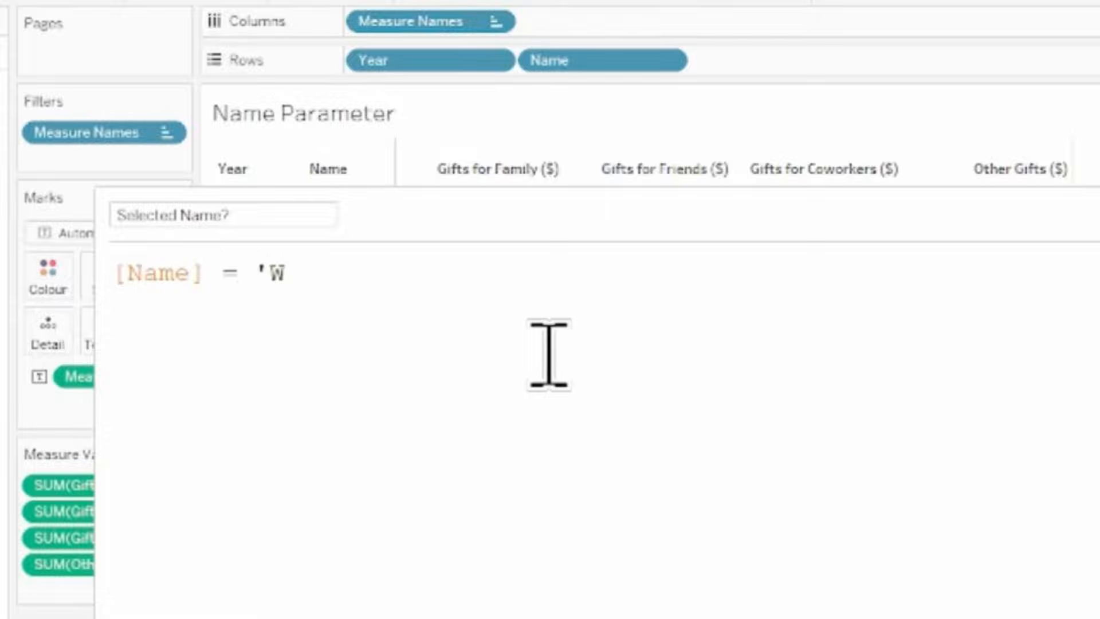
{"action": "type", "text": "ill'"}
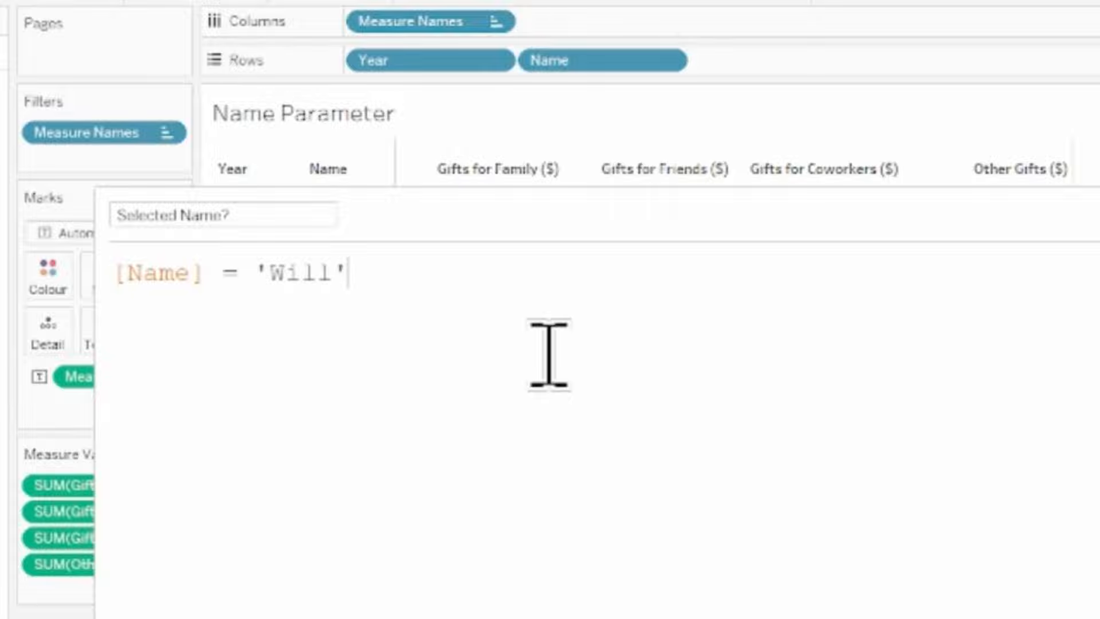
Replace the fixed name in the Selected Name? formula with the [Select Name] parameter and save the calculated field
{"action": "key", "text": "BackSpace"}
{"action": "key", "text": "BackSpace"}
{"action": "key", "text": "BackSpace"}
{"action": "key", "text": "BackSpace"}
{"action": "key", "text": "BackSpace"}
{"action": "key", "text": "BackSpace"}
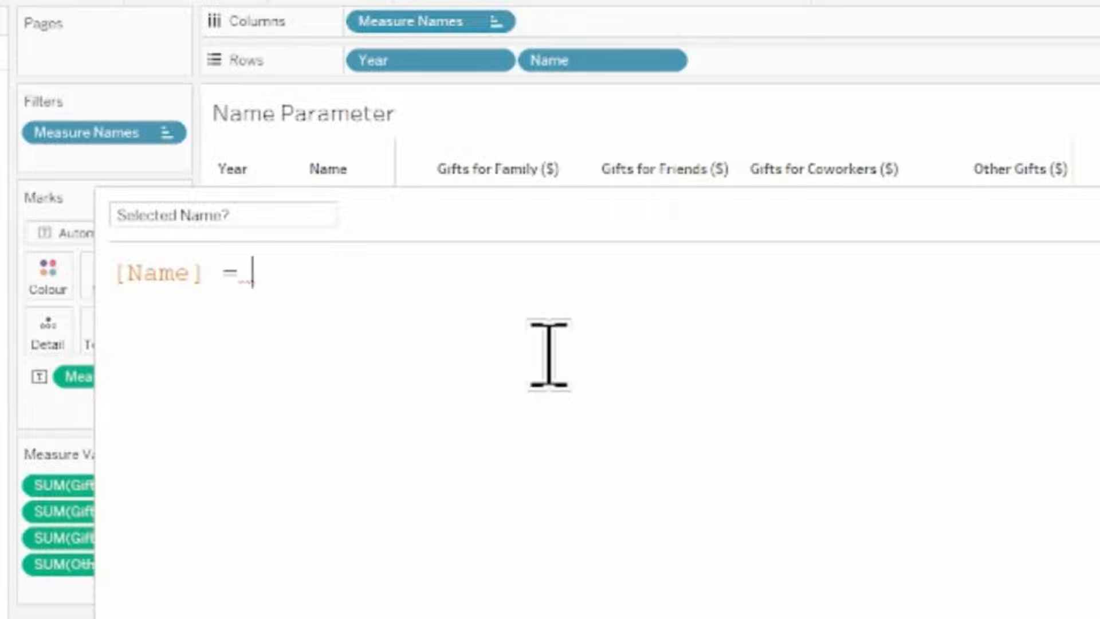
{"action": "type", "text": "sele"}
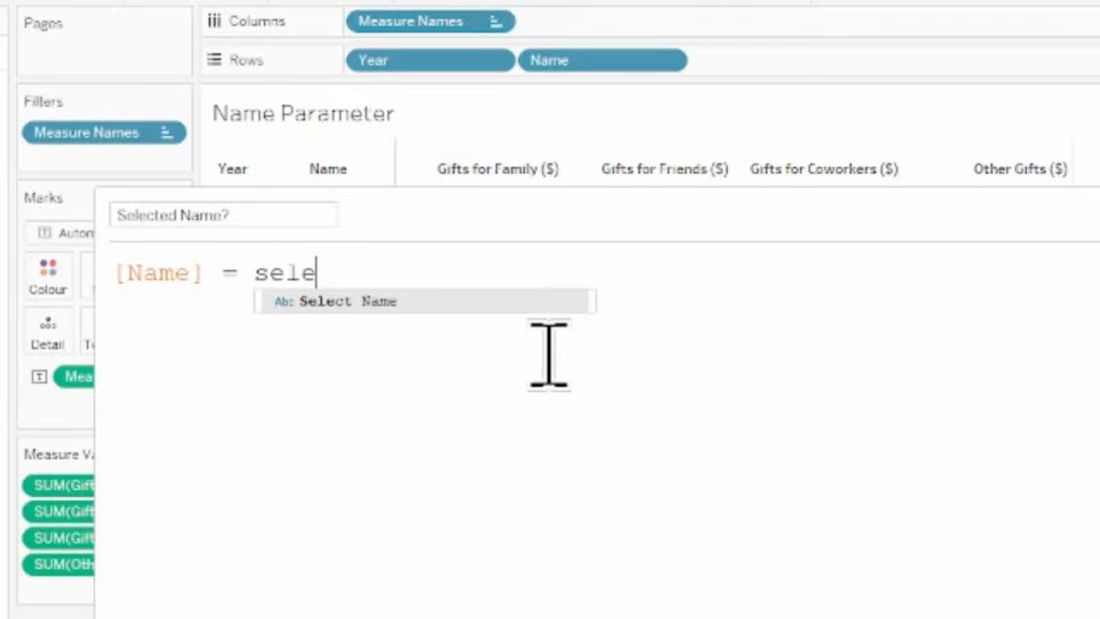
{"action": "key", "text": "Return"}
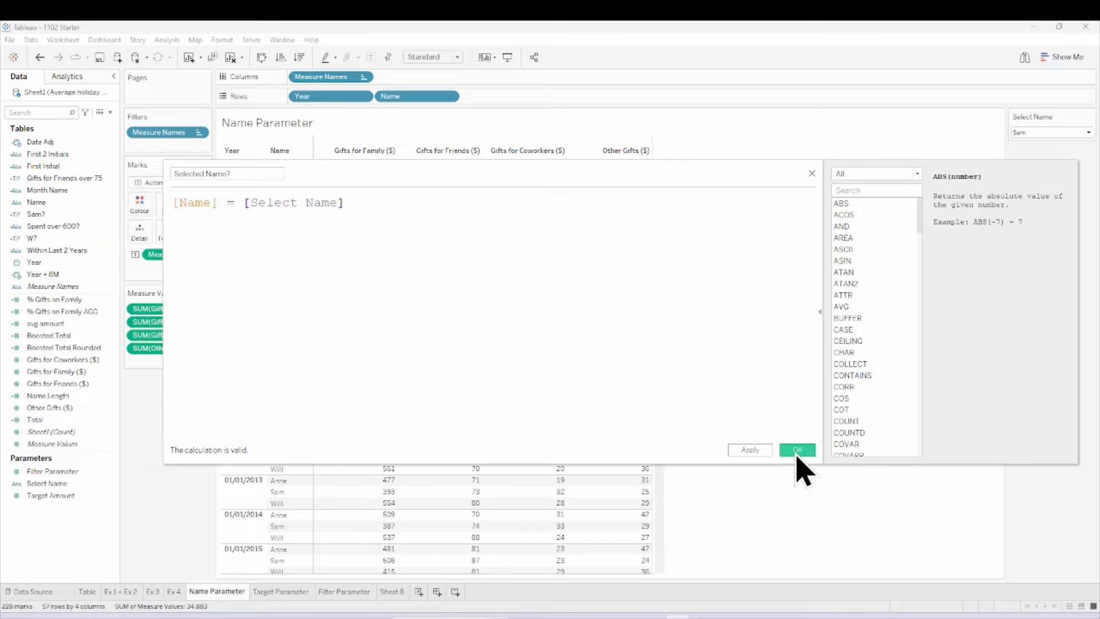
{"action": "left_click", "coordinate": [797, 450]}
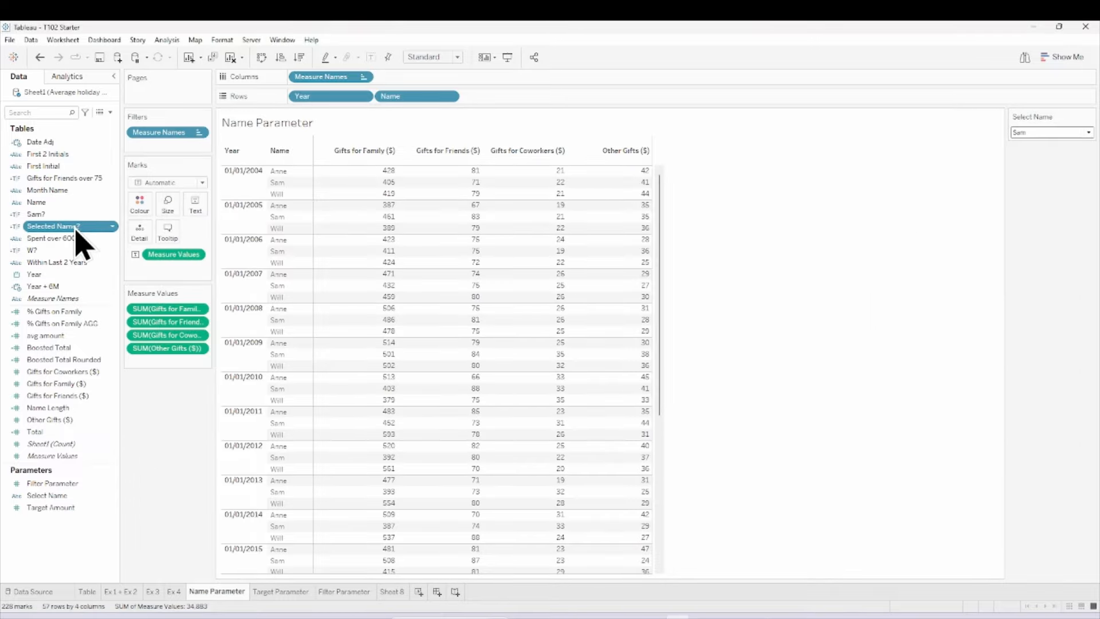
Filter the table to Selected Name? equal to True and set the Select Name parameter to the first name in its list
{"action": "left_click_drag", "start_coordinate": [76, 228], "coordinate": [180, 153]}
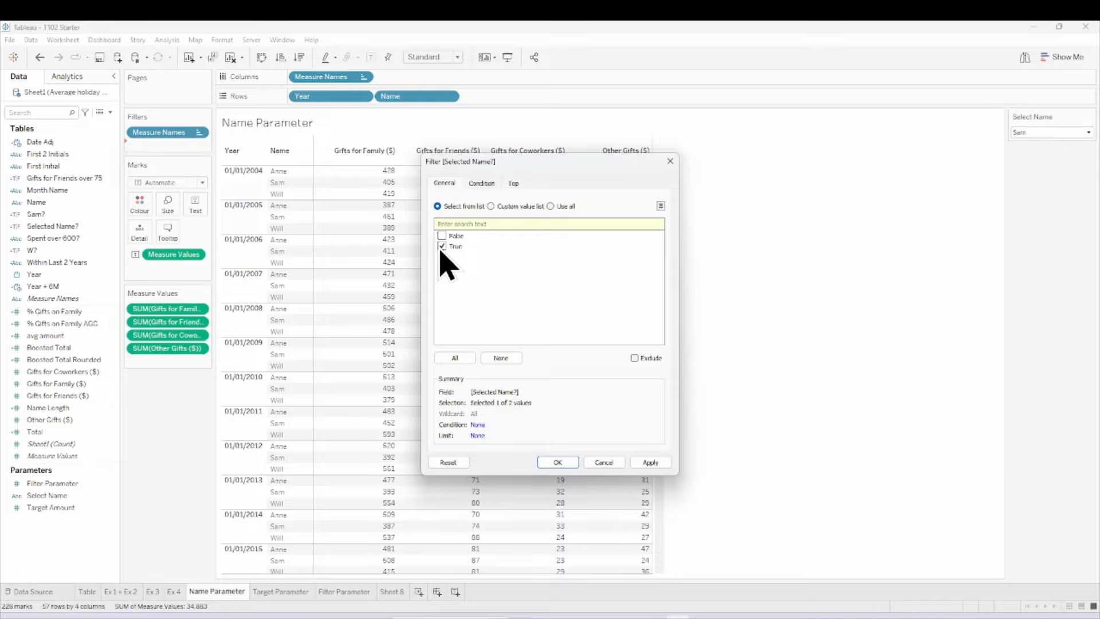
{"action": "left_click", "coordinate": [561, 462]}
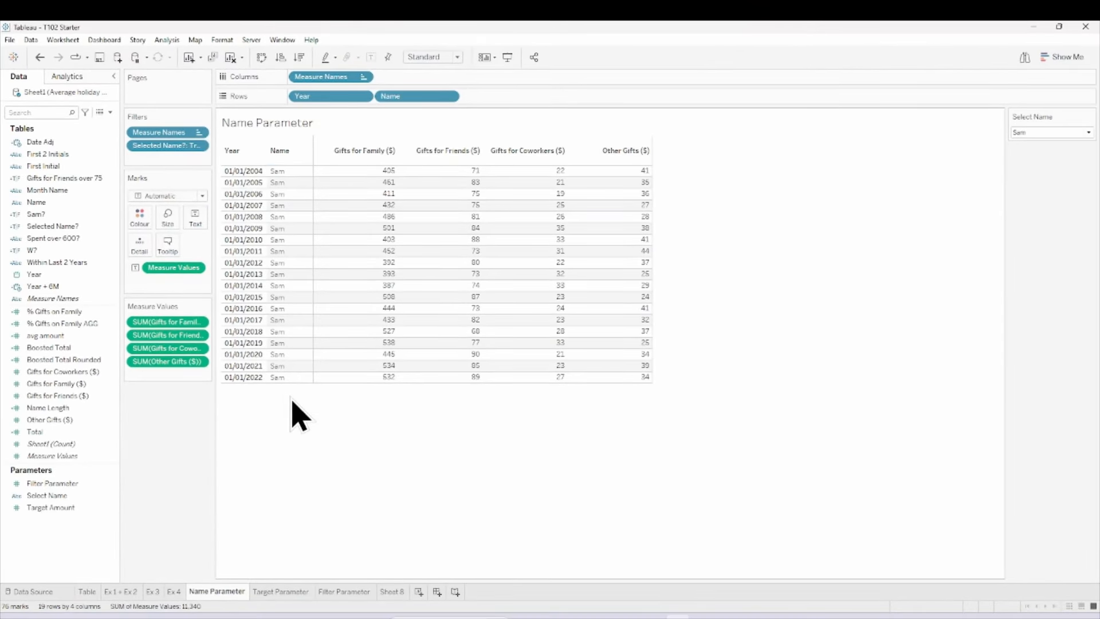
{"action": "left_click", "coordinate": [1075, 134]}
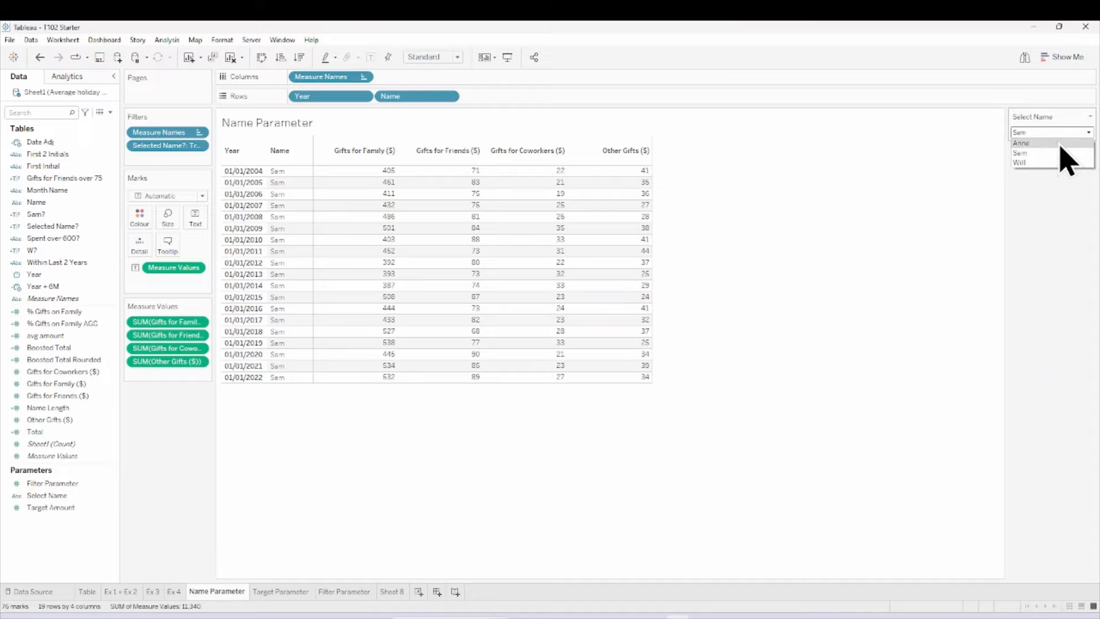
{"action": "left_click", "coordinate": [1060, 144]}
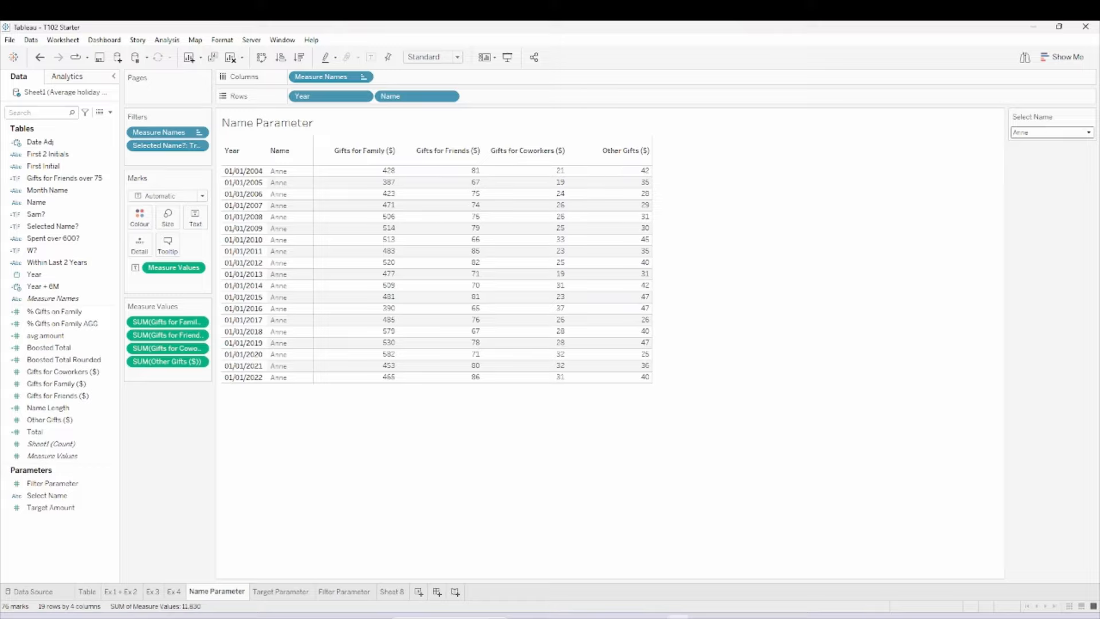
{"action": "key", "text": "alt+Tab"}
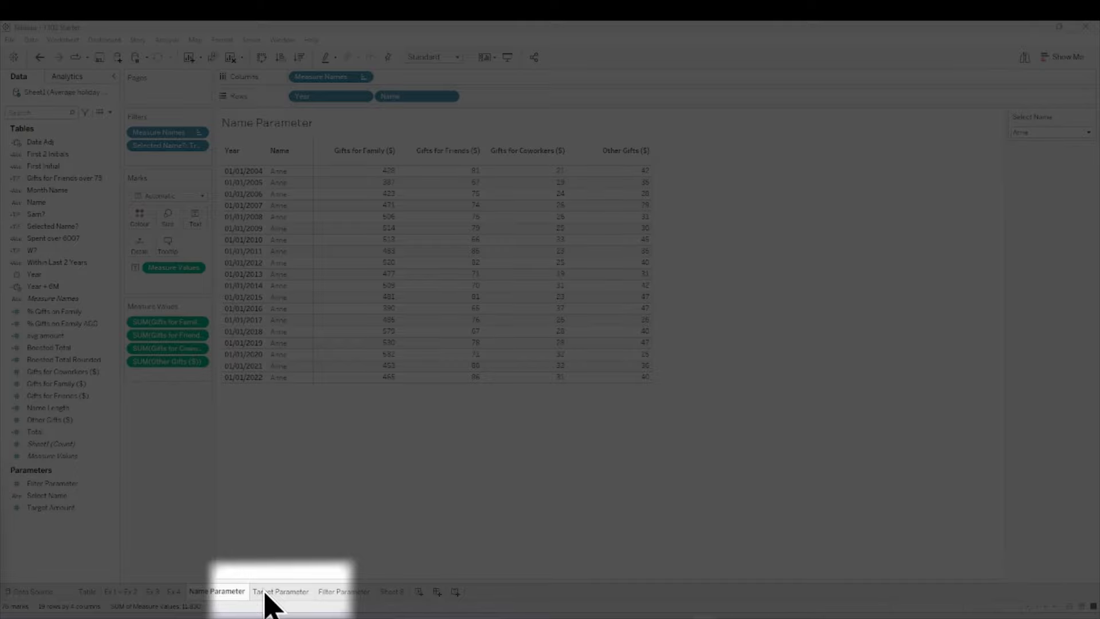
Start a new calculated field on the Target Parameter worksheet, name it "Above Target?" and move the editor clear of the row fields
{"action": "left_click", "coordinate": [266, 592]}
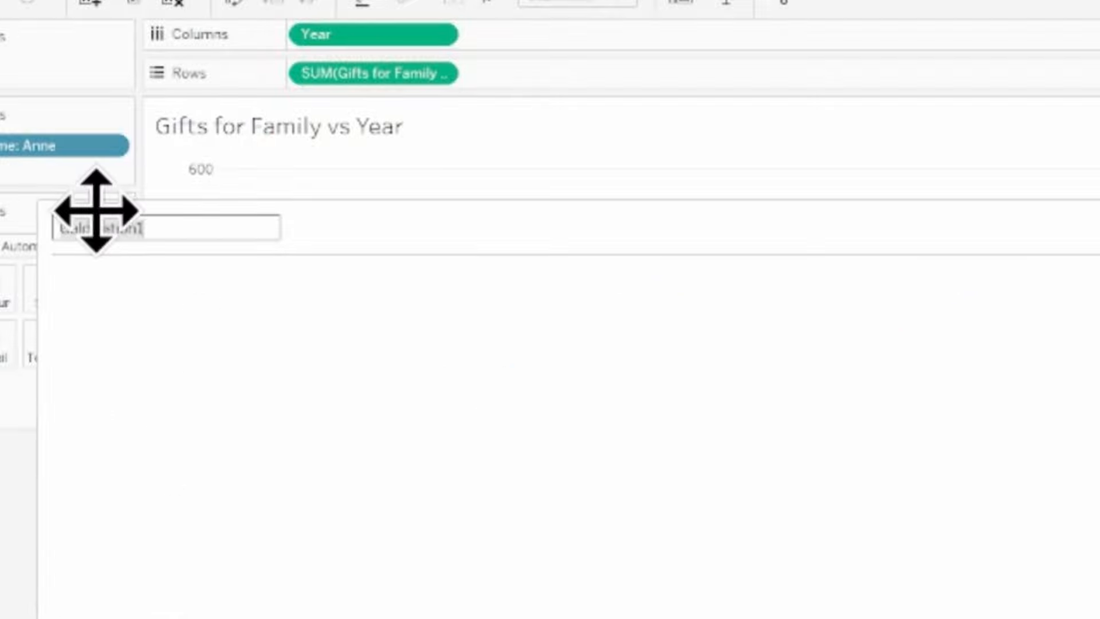
{"action": "type", "text": "Abo"}
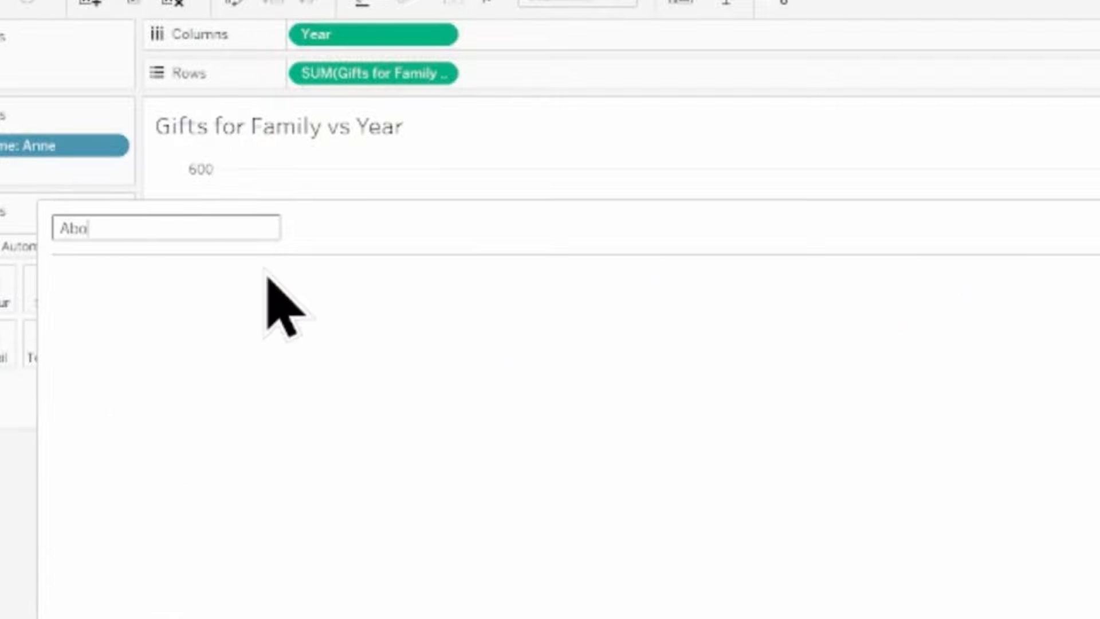
{"action": "type", "text": "ve 1arget"}
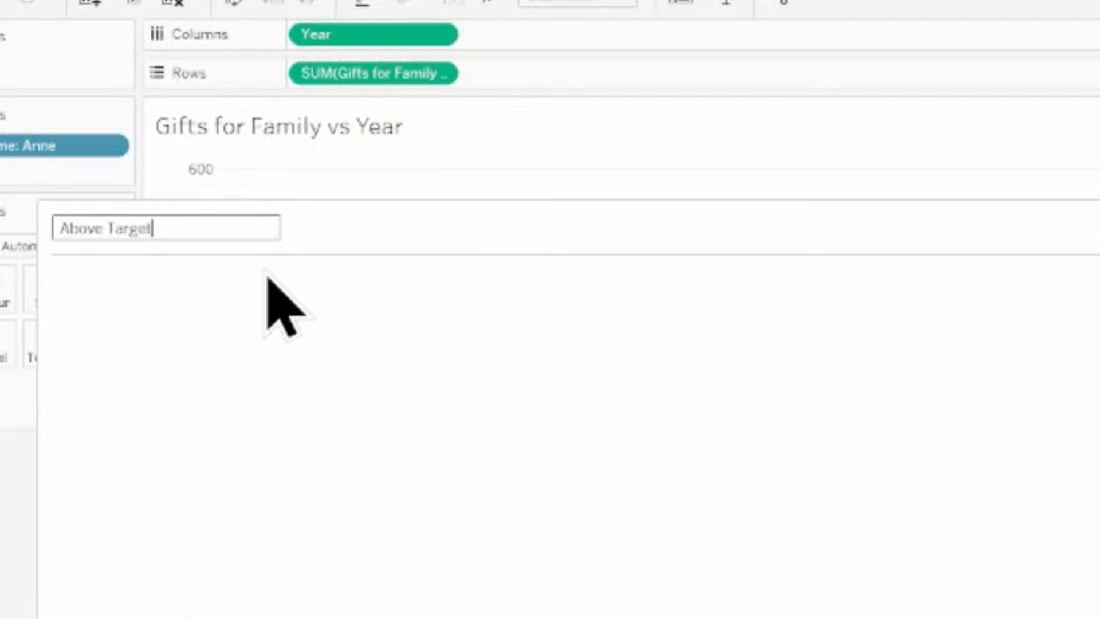
{"action": "type", "text": "?"}
{"action": "left_click_drag", "start_coordinate": [634, 225], "coordinate": [807, 361]}
{"action": "left_click", "coordinate": [590, 499]}
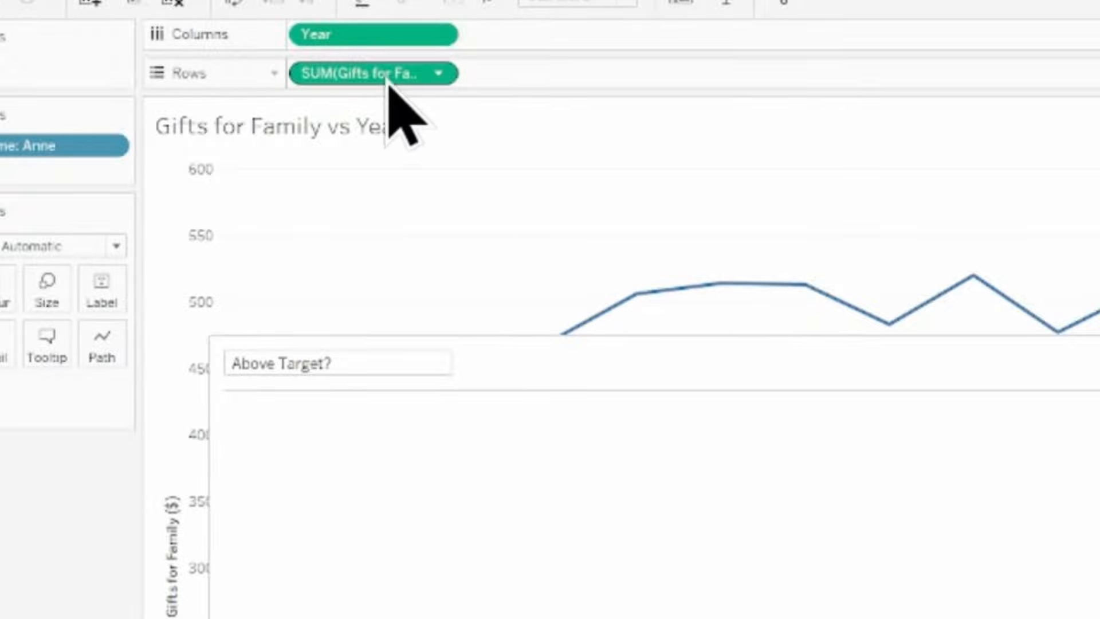
Save the Above Target? formula as SUM([Gifts for Family ($)]) > 400 and colour the line by this field
{"action": "left_click_drag", "start_coordinate": [385, 79], "coordinate": [396, 459]}
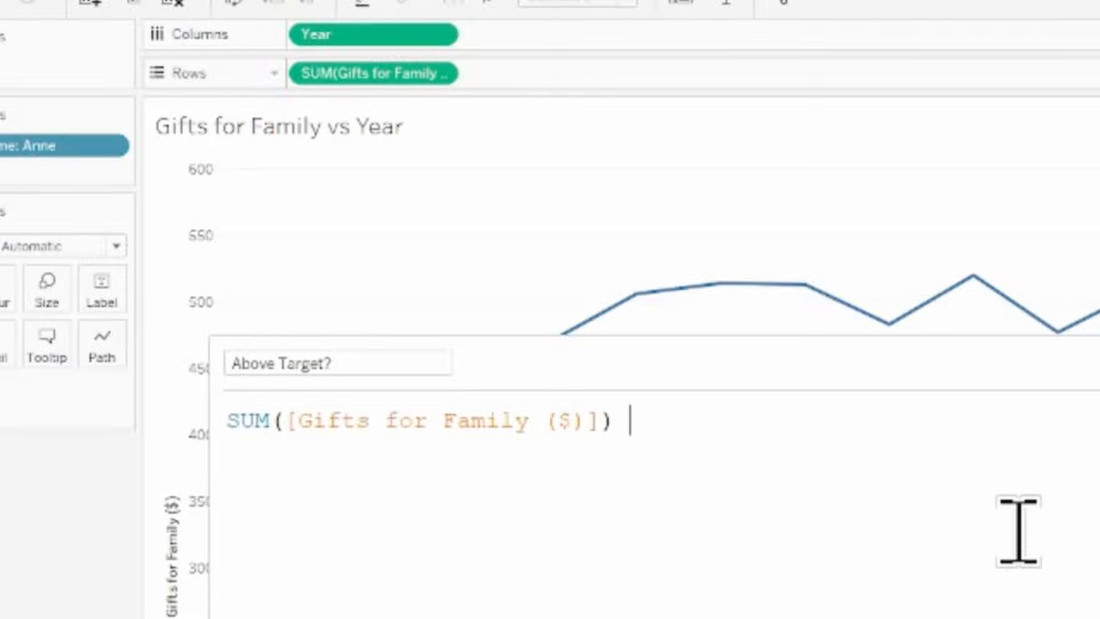
{"action": "type", "text": "> 400"}
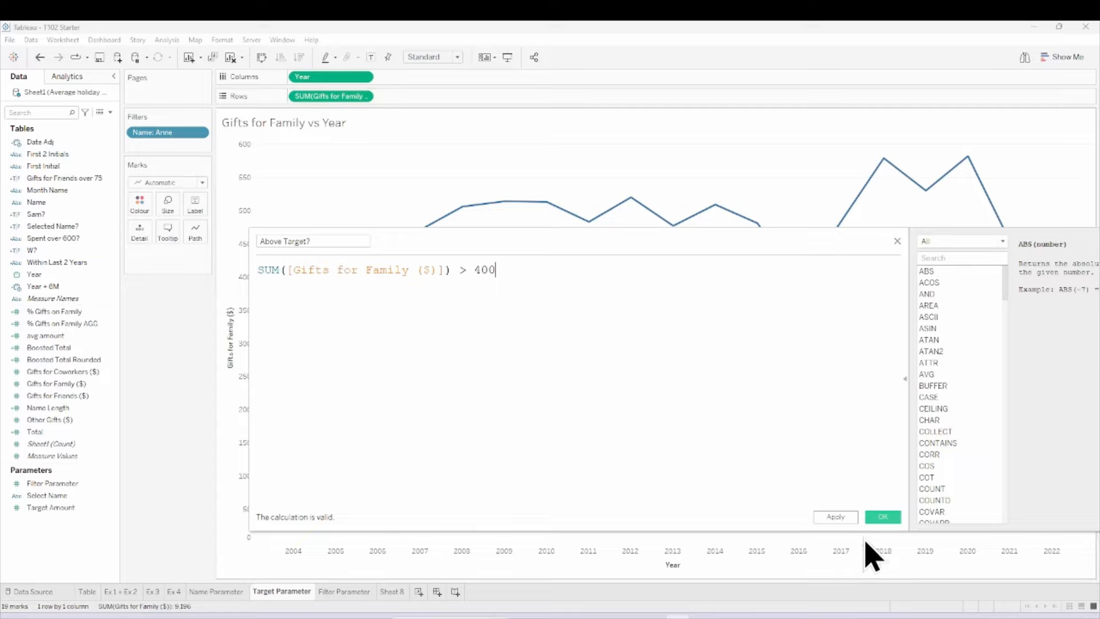
{"action": "left_click", "coordinate": [882, 518]}
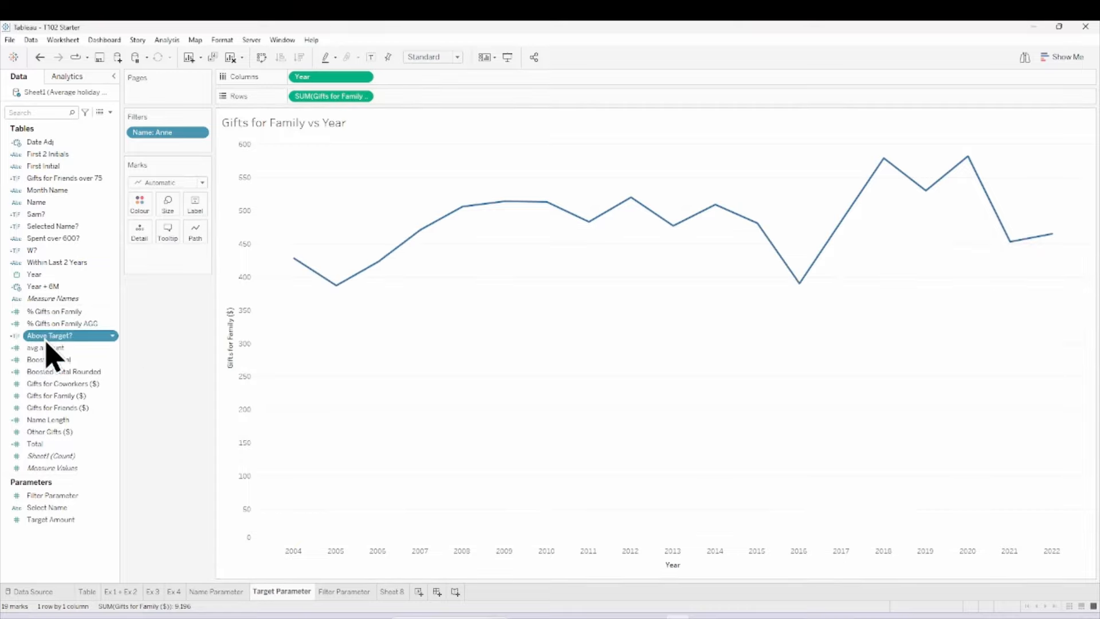
{"action": "left_click_drag", "start_coordinate": [51, 338], "coordinate": [137, 212]}
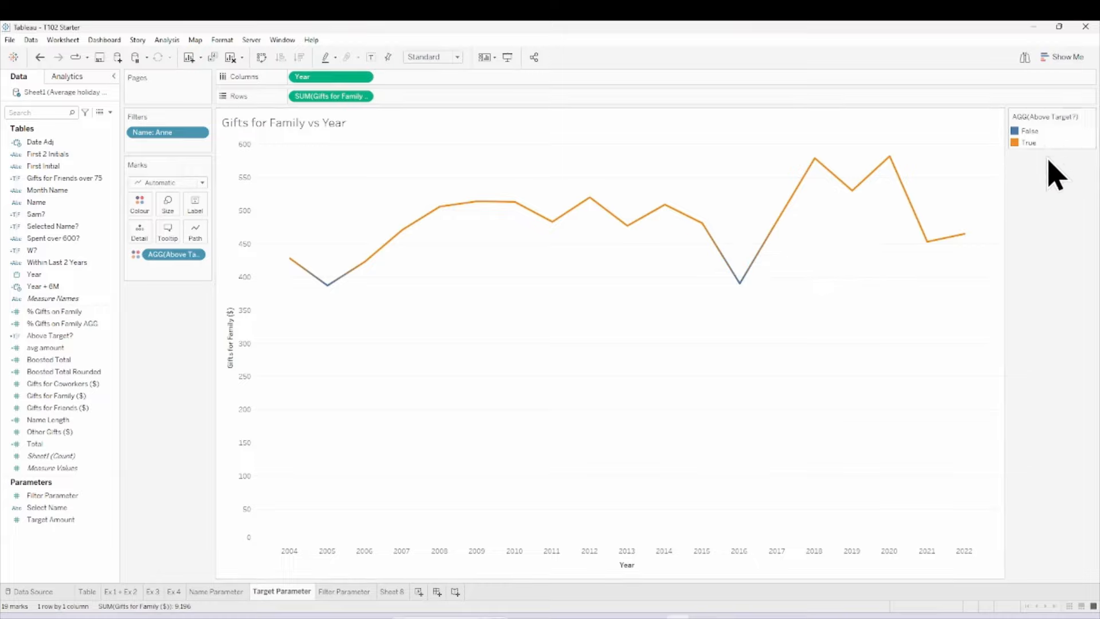
Show the Target Amount parameter control on the Target Parameter worksheet
{"action": "left_click", "coordinate": [86, 519]}
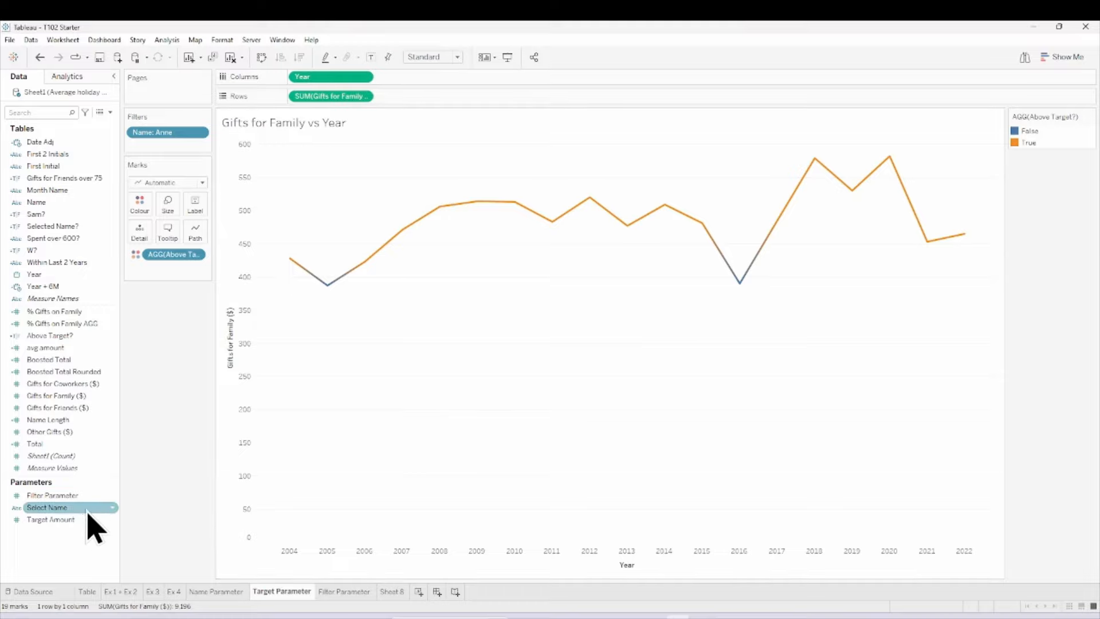
{"action": "right_click", "coordinate": [74, 522]}
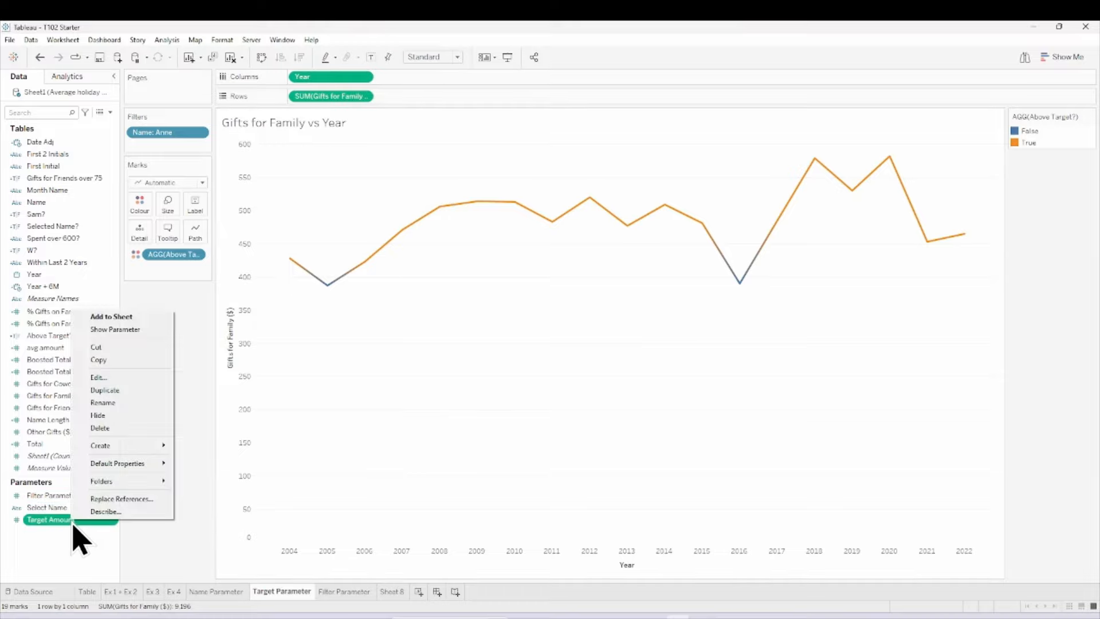
{"action": "left_click", "coordinate": [154, 330]}
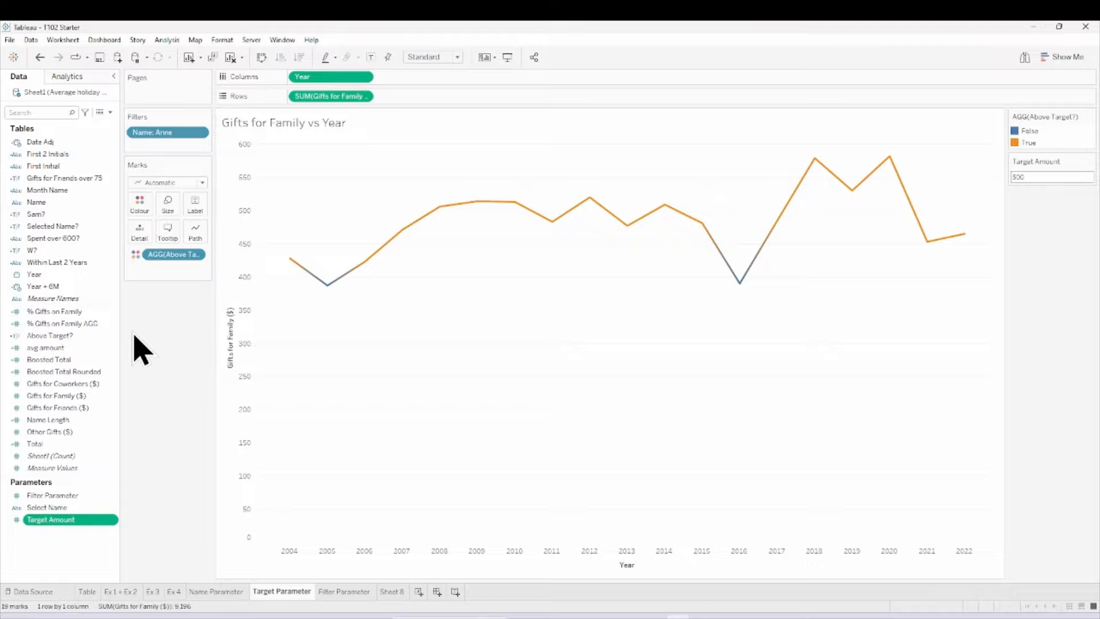
Edit the Above Target? formula to compare with [Target Amount] instead of 400, and save it
{"action": "left_click", "coordinate": [99, 337]}
{"action": "right_click", "coordinate": [81, 339]}
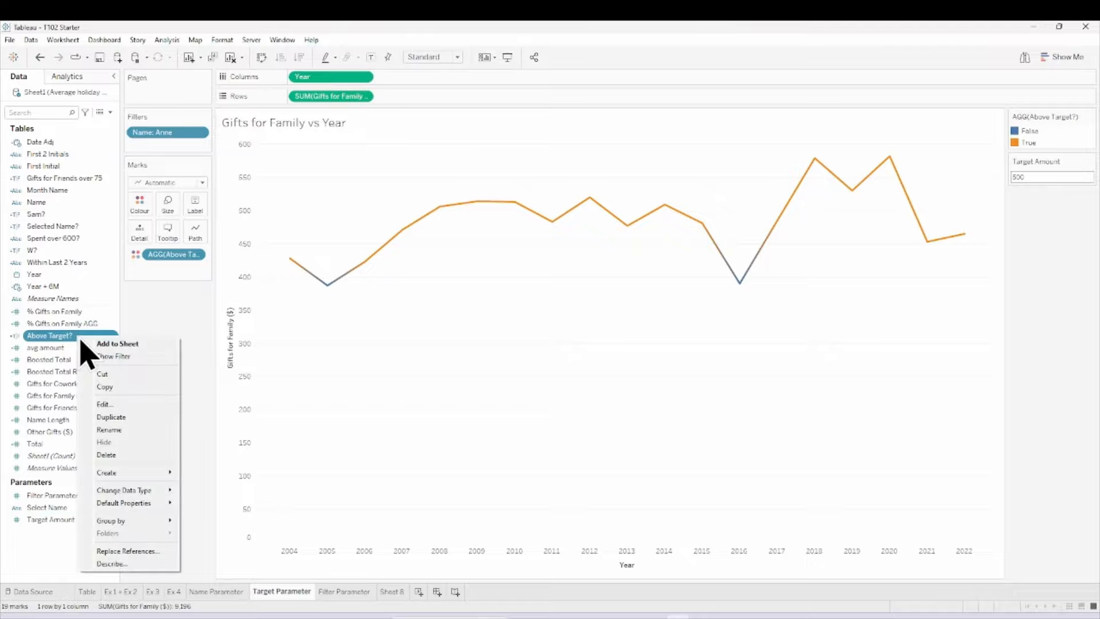
{"action": "left_click", "coordinate": [112, 408]}
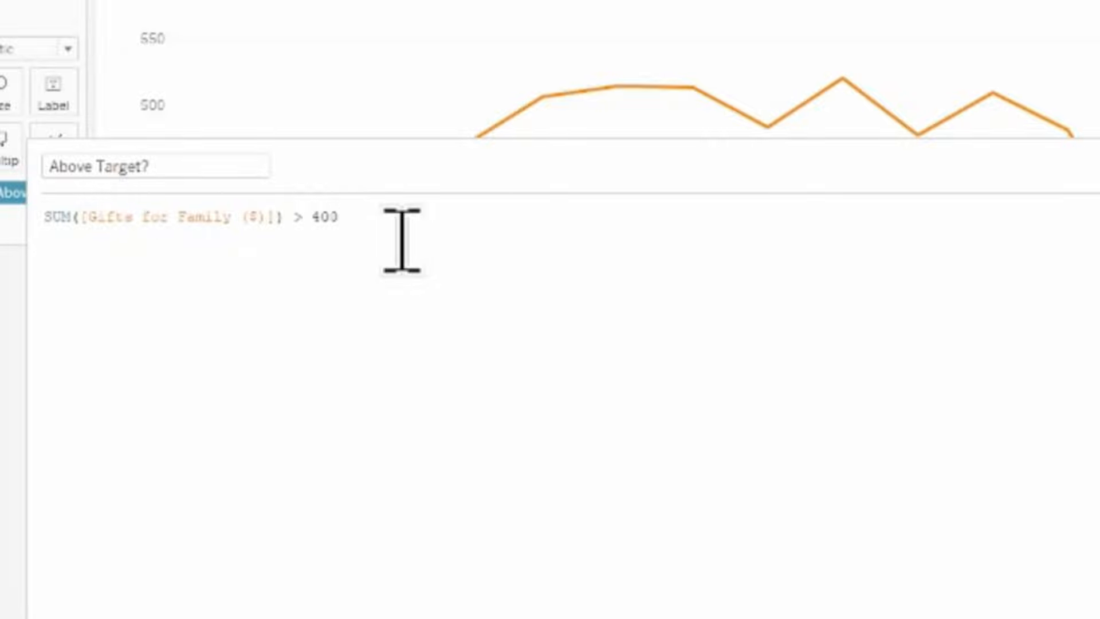
{"action": "key", "text": "BackSpace"}
{"action": "key", "text": "BackSpace"}
{"action": "key", "text": "BackSpace"}
{"action": "type", "text": "tar"}
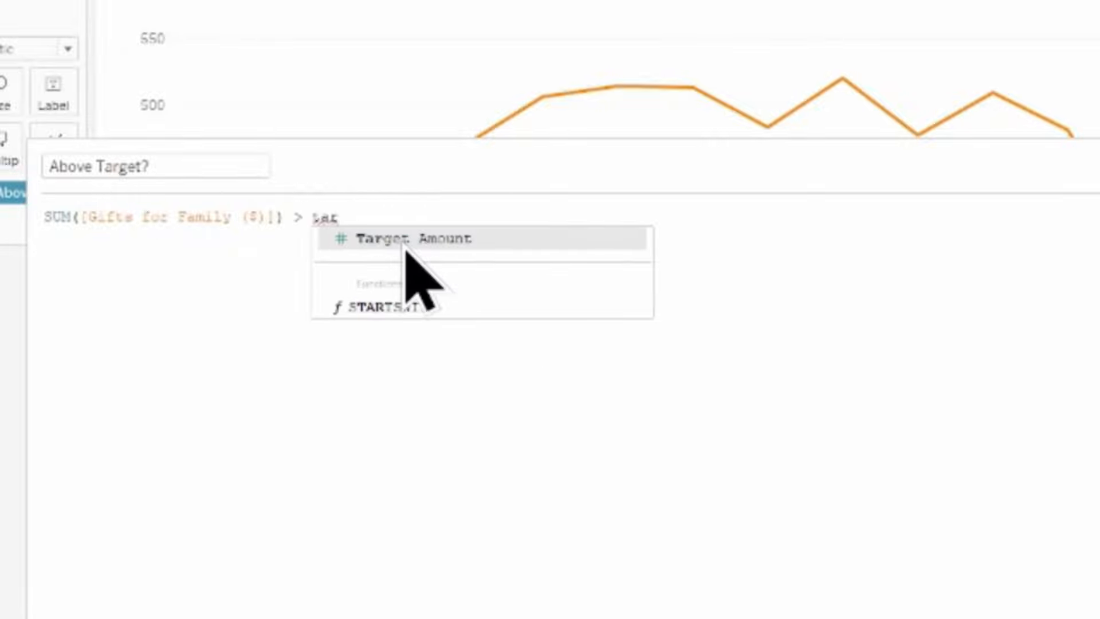
{"action": "left_click", "coordinate": [407, 240]}
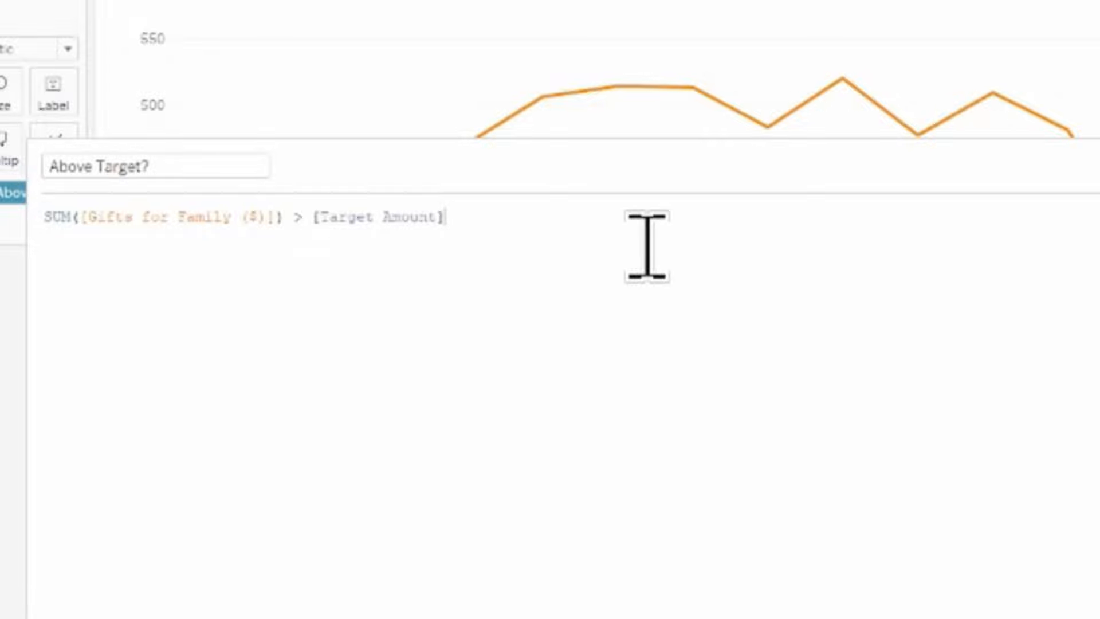
{"action": "scroll", "coordinate": [646, 246], "scroll_direction": "up", "scroll_amount": 4}
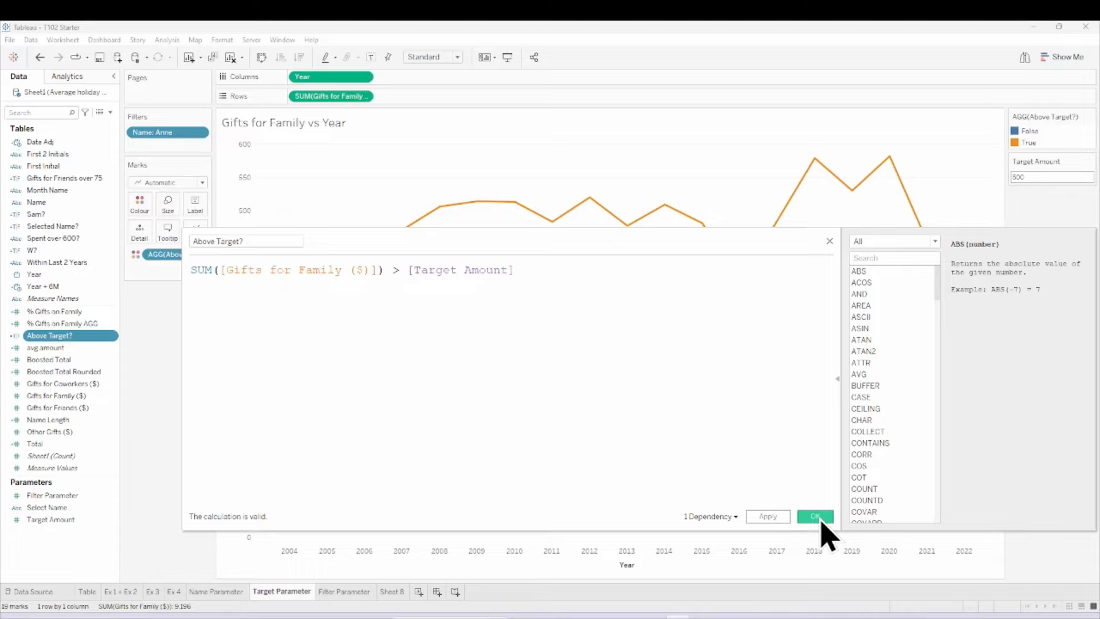
{"action": "left_click", "coordinate": [1034, 607]}
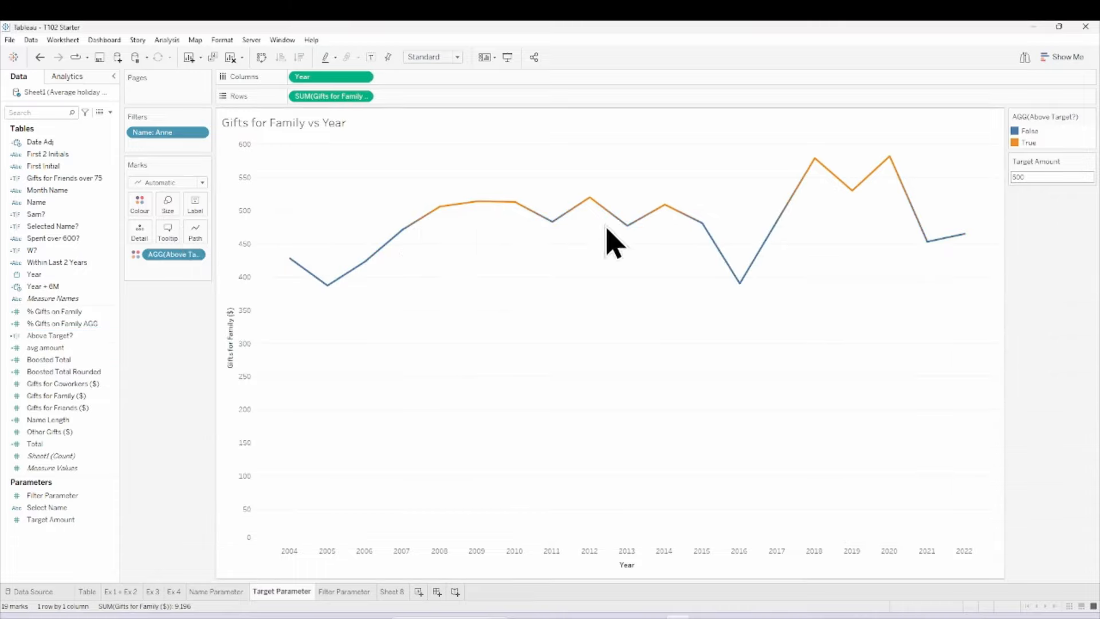
Set the Target Amount parameter to 600 and then to a value below every point on the line to test the colouring
{"action": "mouse_move", "coordinate": [590, 207]}
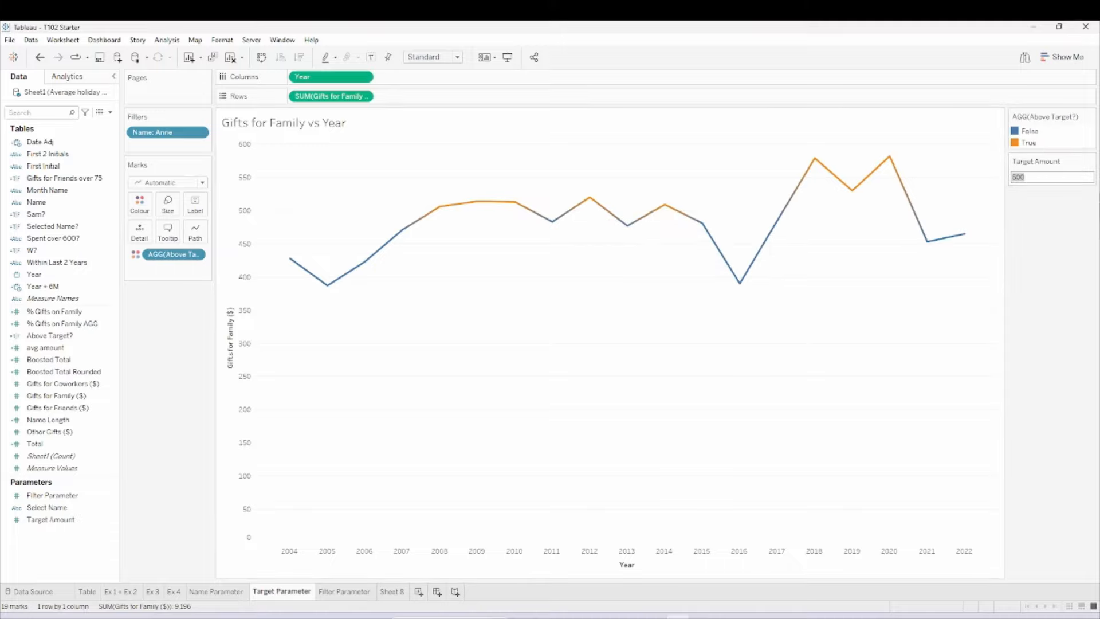
{"action": "type", "text": "60"}
{"action": "key", "text": "Return"}
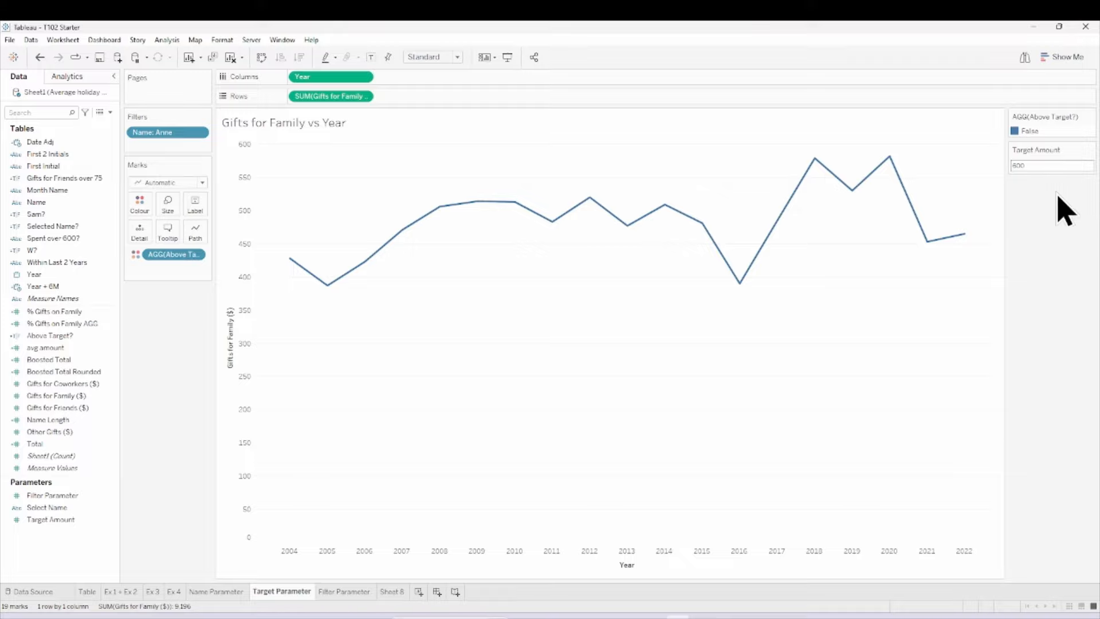
{"action": "left_click", "coordinate": [1056, 165]}
{"action": "type", "text": "80"}
{"action": "key", "text": "Return"}
{"action": "left_click", "coordinate": [1041, 165]}
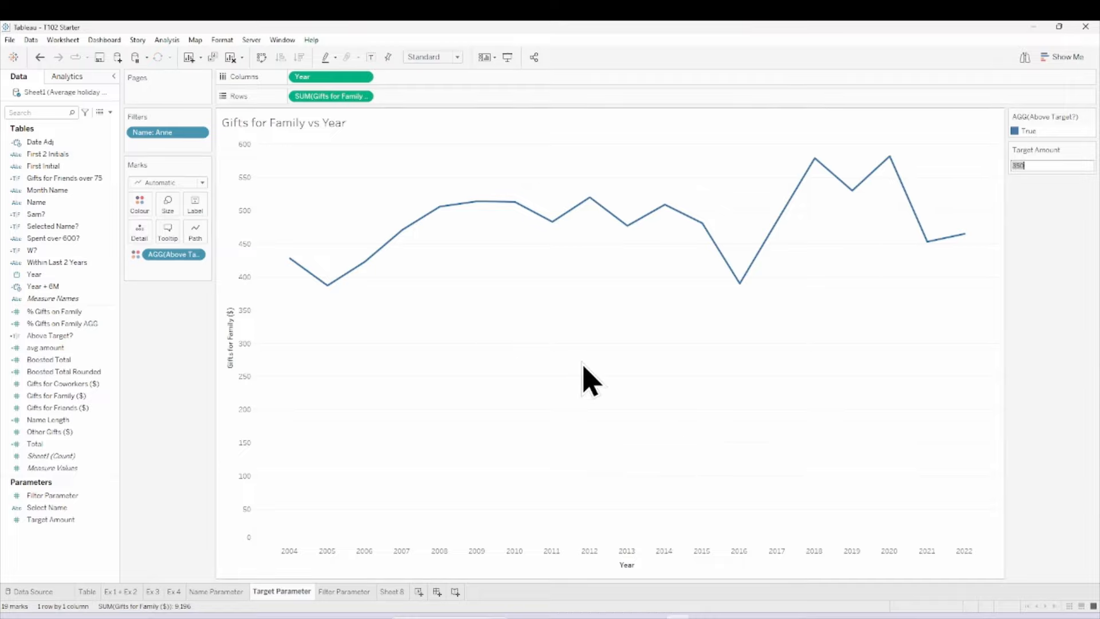
Move Selected Name? from the filters to Colour on the Name Parameter worksheet
{"action": "left_click", "coordinate": [218, 591]}
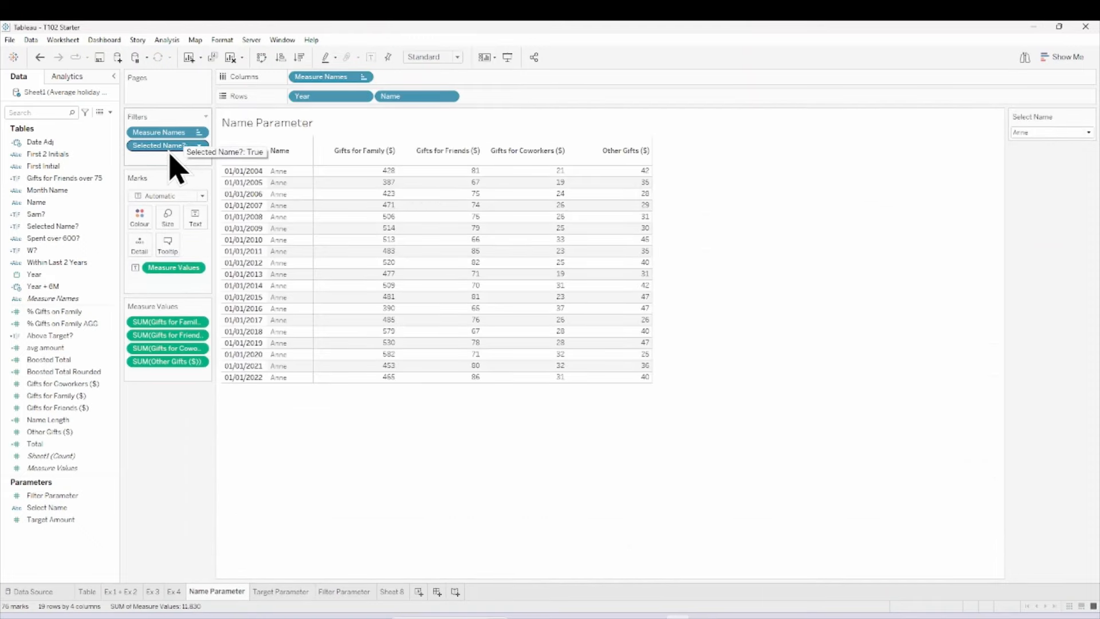
{"action": "left_click_drag", "start_coordinate": [170, 149], "coordinate": [142, 223]}
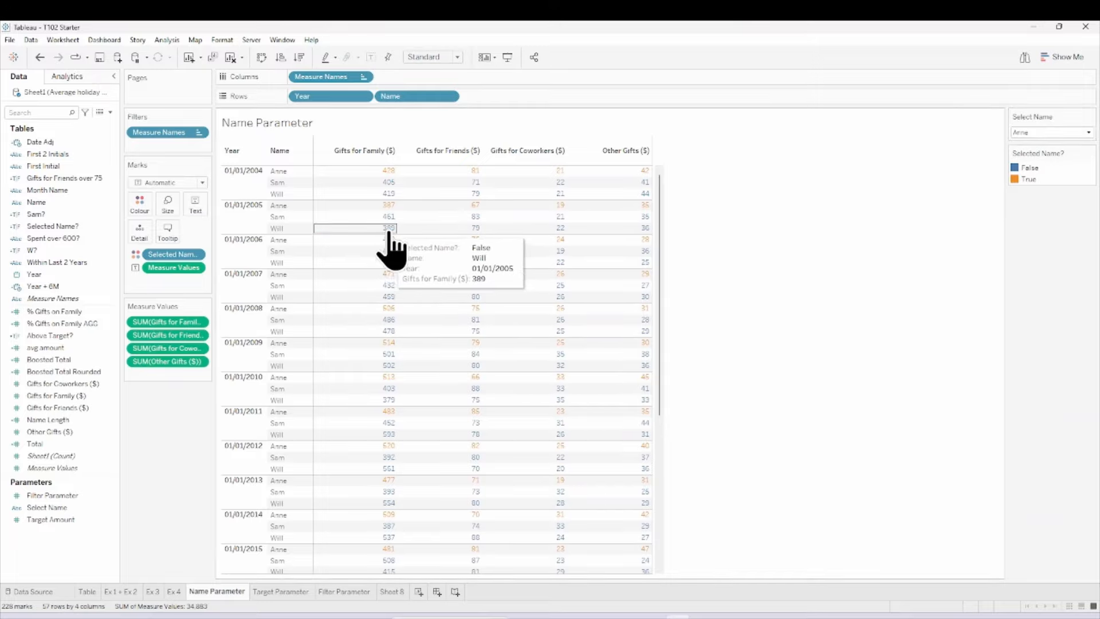
Switch the Select Name parameter to the second listed name to test the colouring on the Name Parameter worksheet
{"action": "left_click", "coordinate": [1057, 132]}
{"action": "left_click", "coordinate": [1039, 153]}
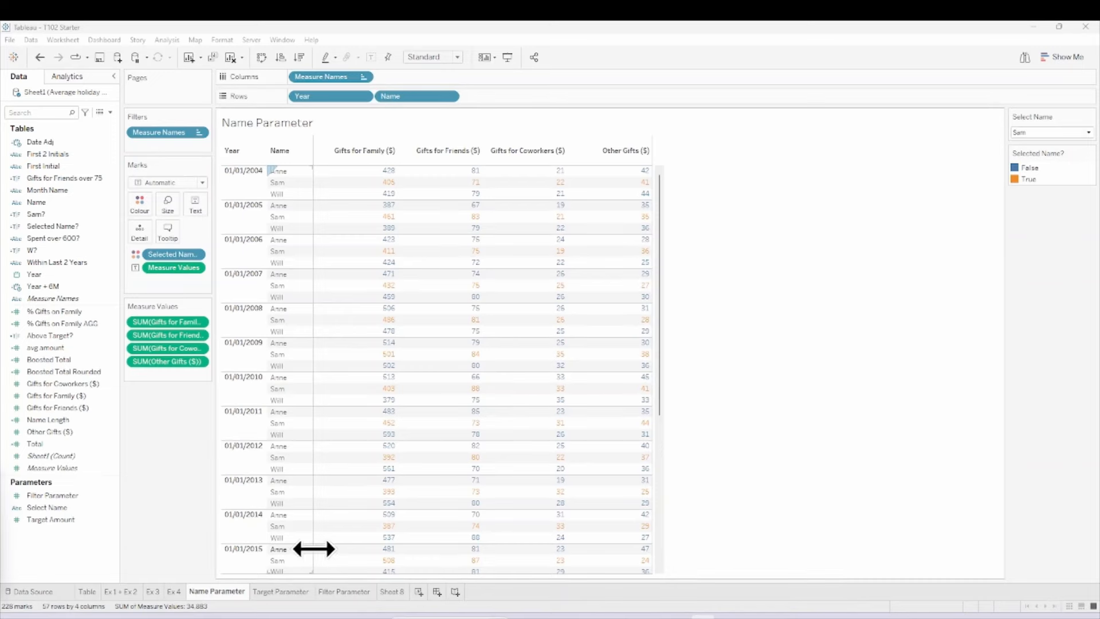
Show the Filter Parameter control on the Filter Parameter worksheet
{"action": "left_click", "coordinate": [345, 591]}
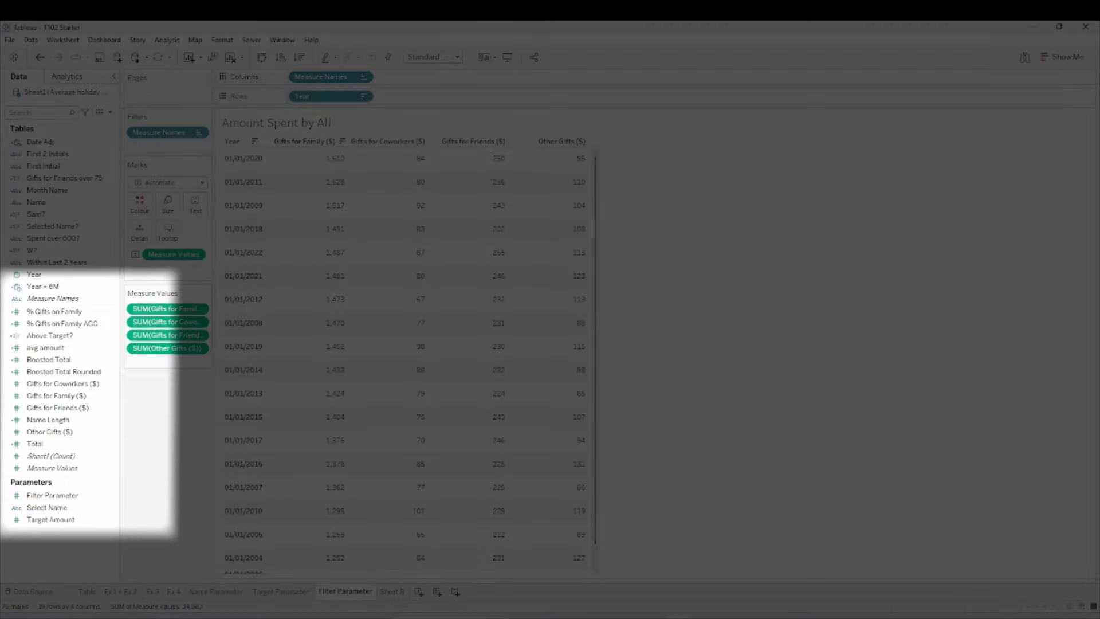
{"action": "right_click", "coordinate": [61, 496]}
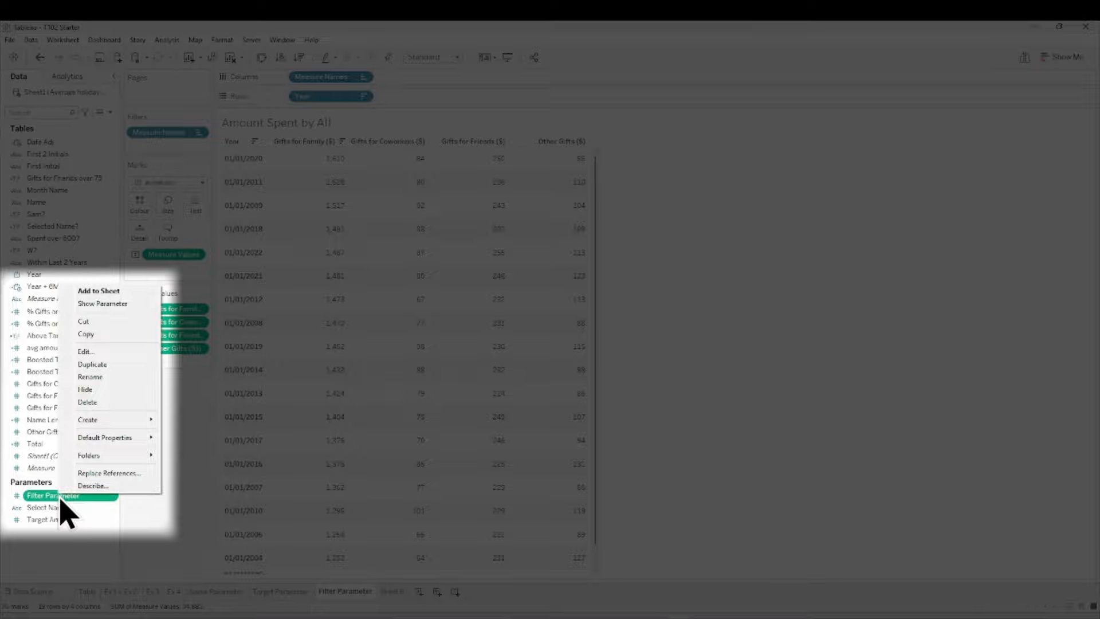
{"action": "left_click", "coordinate": [116, 305]}
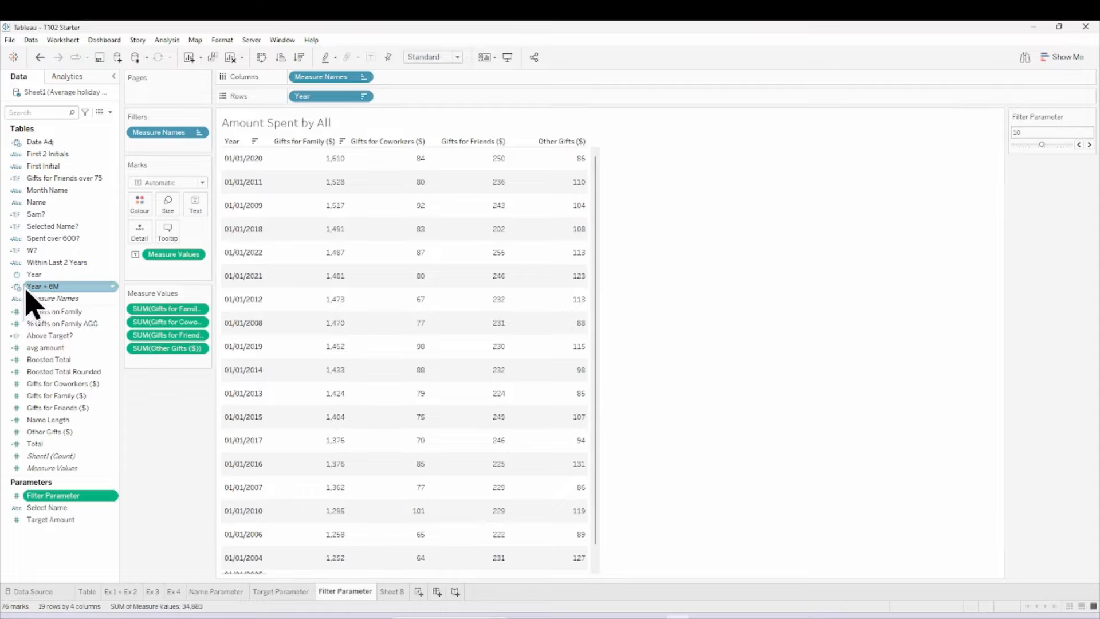
Add Year to the filters as Month / Day / Year, with a Top condition by the sum of Gifts for Family ($)
{"action": "left_click_drag", "start_coordinate": [35, 275], "coordinate": [135, 150]}
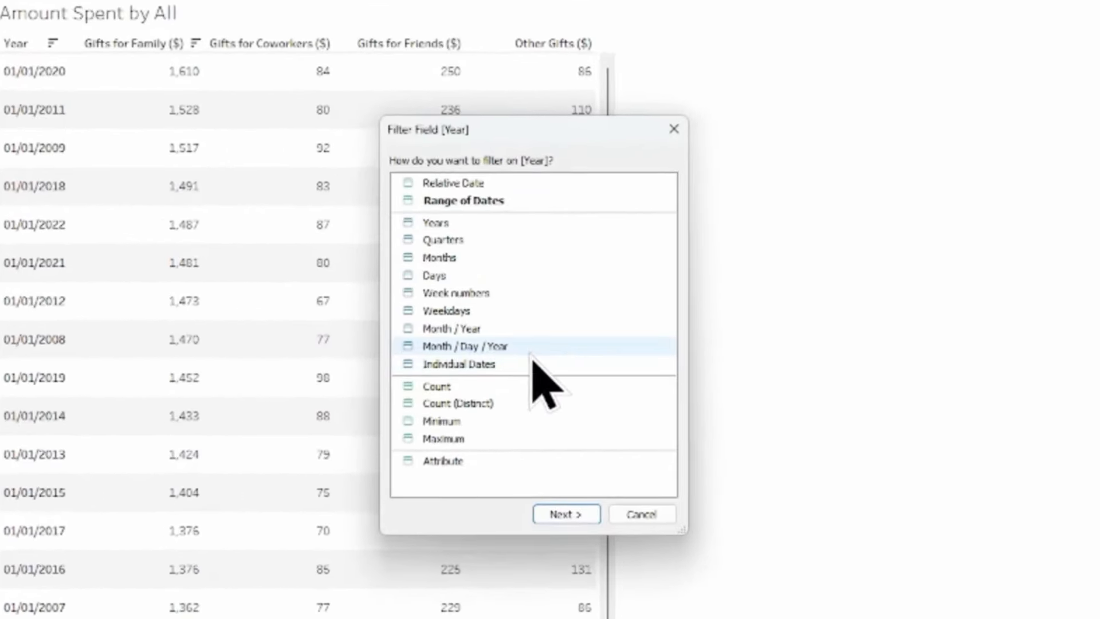
{"action": "double_click", "coordinate": [531, 356]}
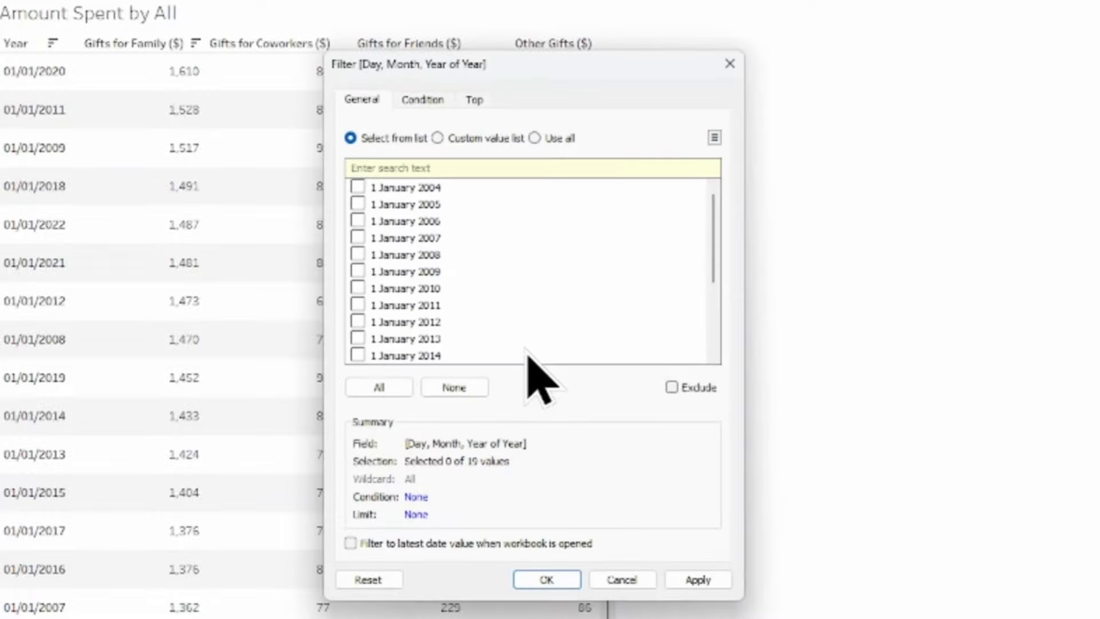
{"action": "left_click", "coordinate": [476, 102]}
{"action": "left_click", "coordinate": [354, 148]}
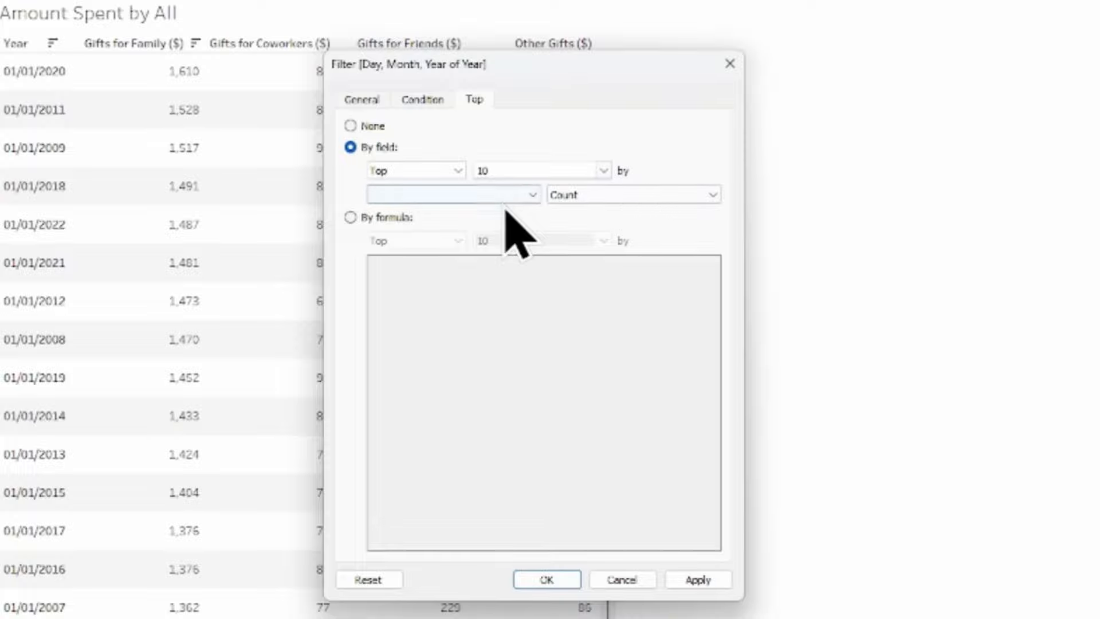
{"action": "left_click", "coordinate": [533, 195]}
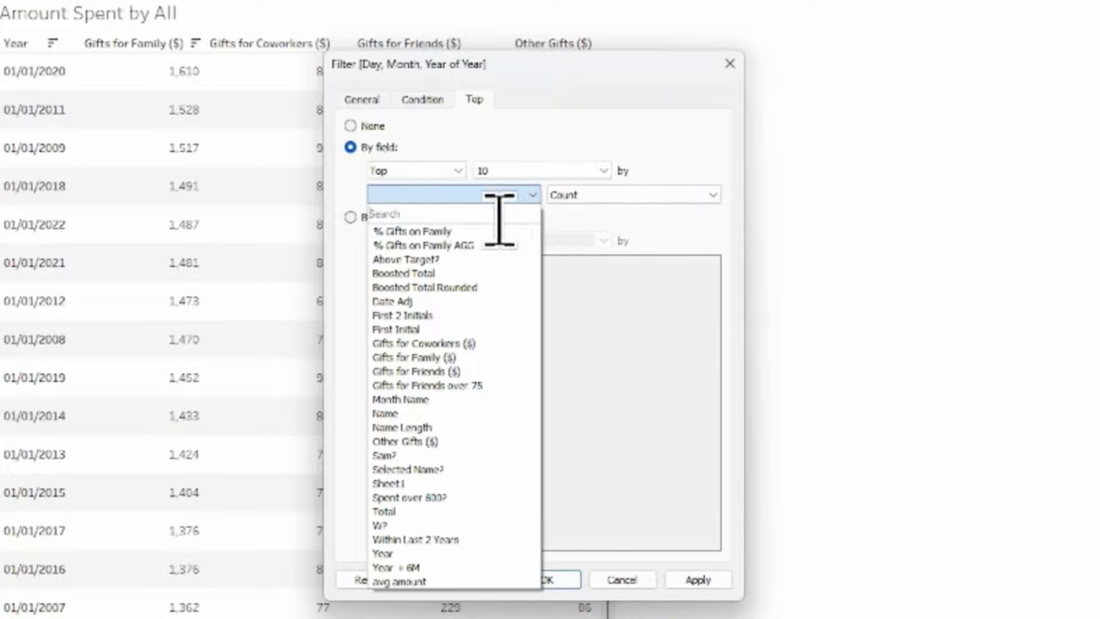
{"action": "left_click", "coordinate": [453, 359]}
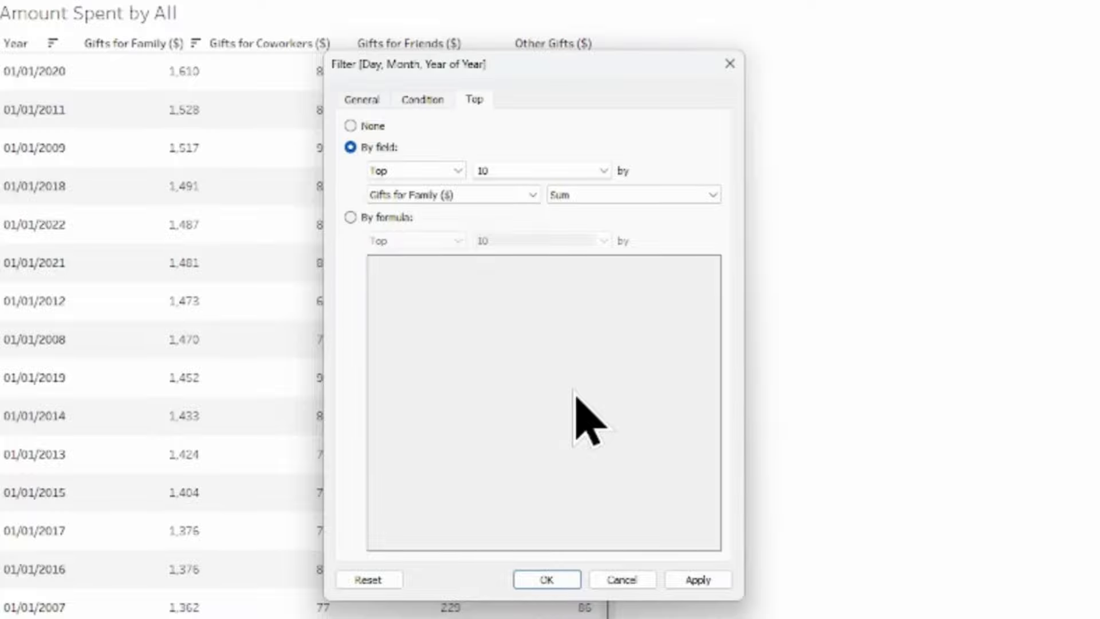
Use Filter Parameter as the number of top values in the Year filter and apply the filter
{"action": "left_click", "coordinate": [604, 171]}
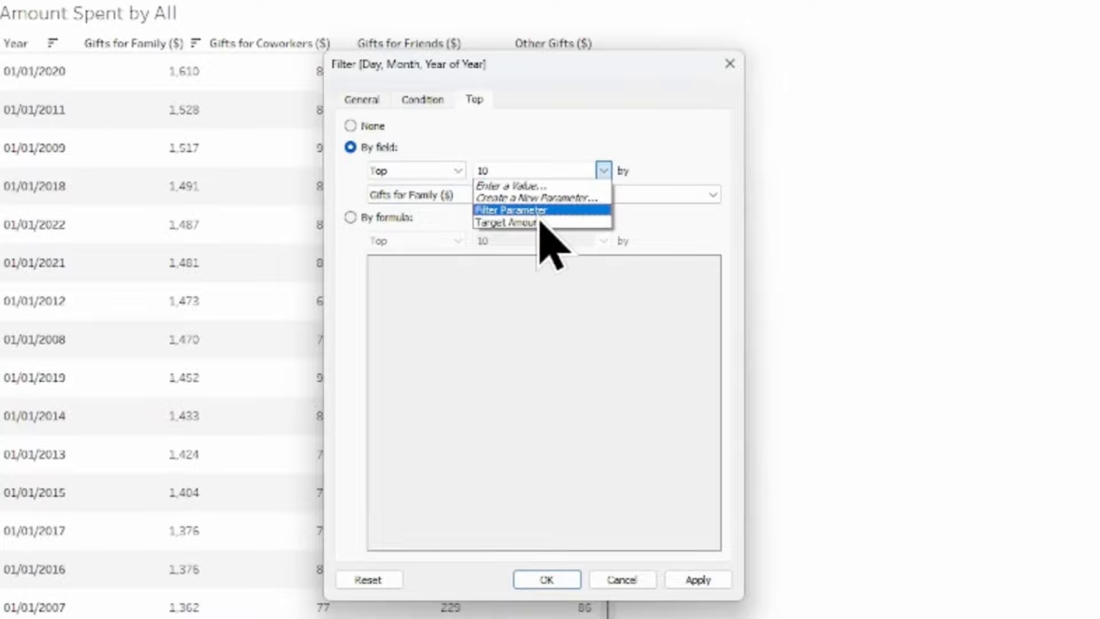
{"action": "left_click", "coordinate": [538, 211]}
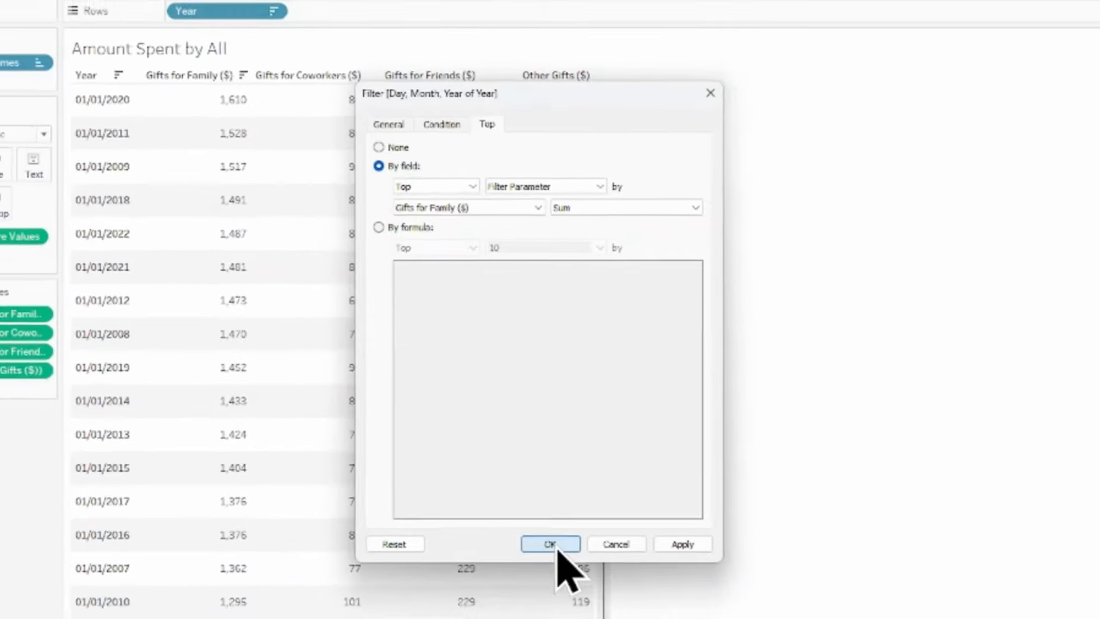
{"action": "left_click", "coordinate": [554, 584]}
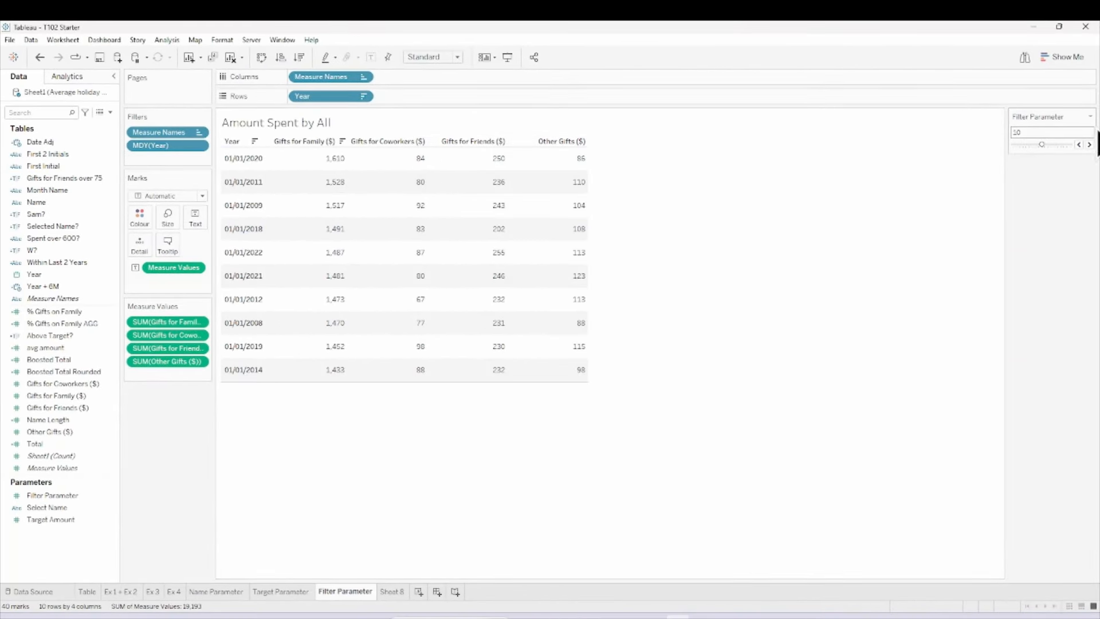
Raise the Filter Parameter stepwise to 13 and lower it back to 10 to test the top filter
{"action": "left_click", "coordinate": [1088, 145]}
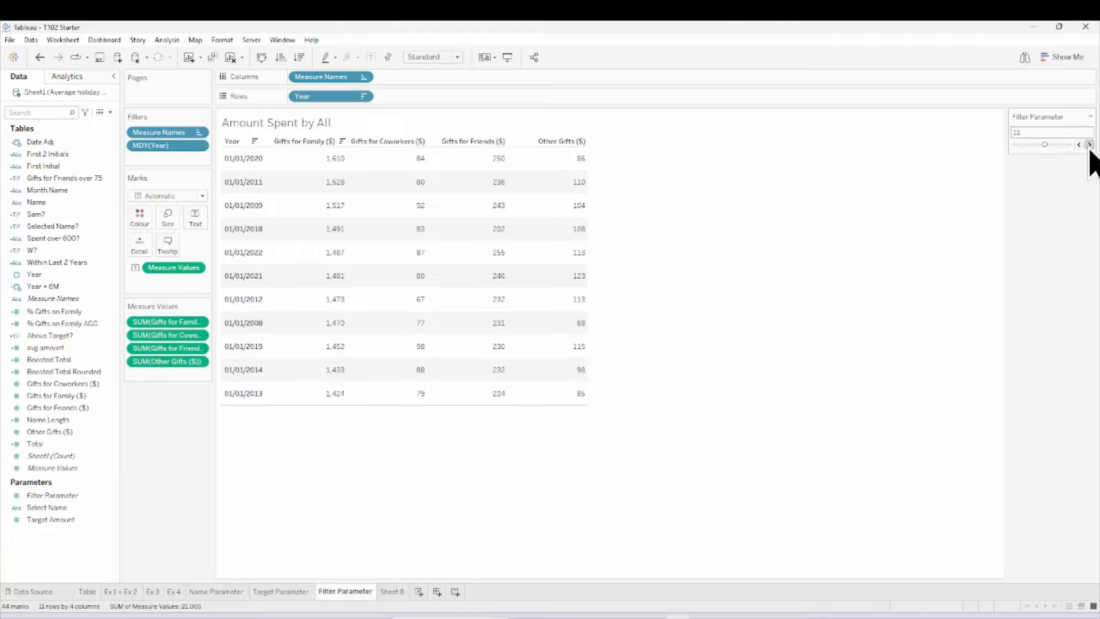
{"action": "left_click", "coordinate": [1089, 145]}
{"action": "left_click", "coordinate": [1088, 144]}
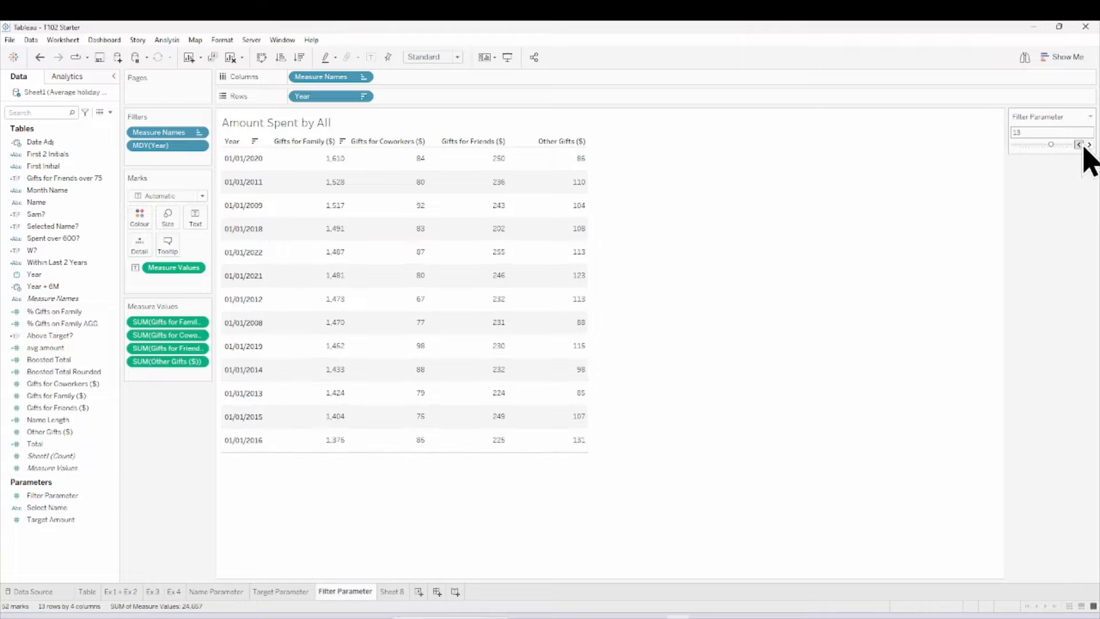
{"action": "left_click", "coordinate": [1079, 146]}
{"action": "left_click", "coordinate": [1079, 145]}
{"action": "left_click", "coordinate": [1079, 145]}
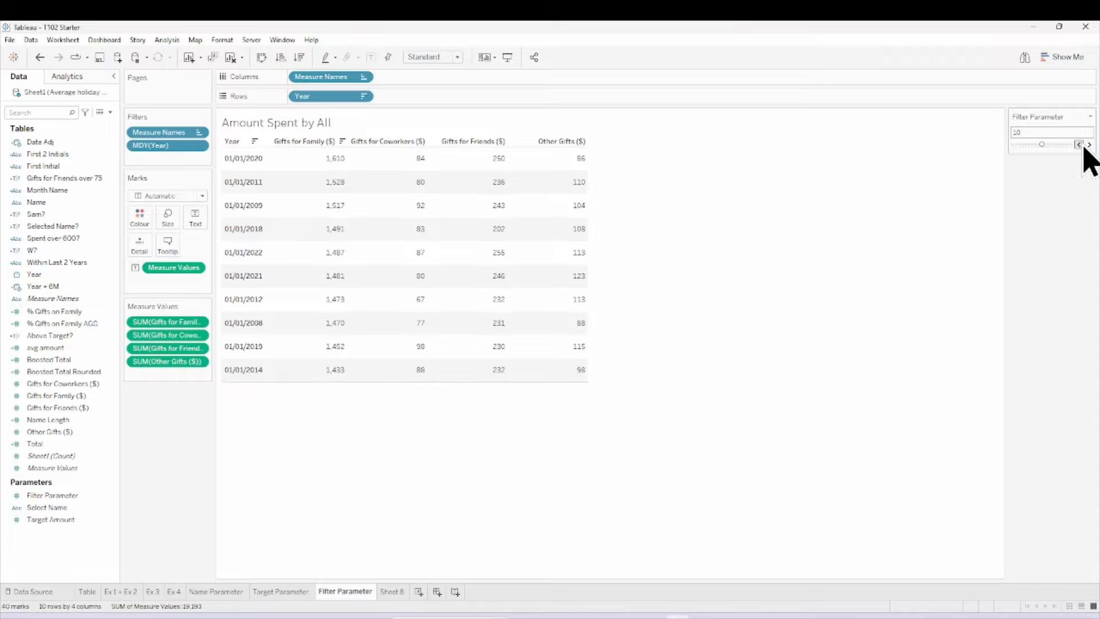